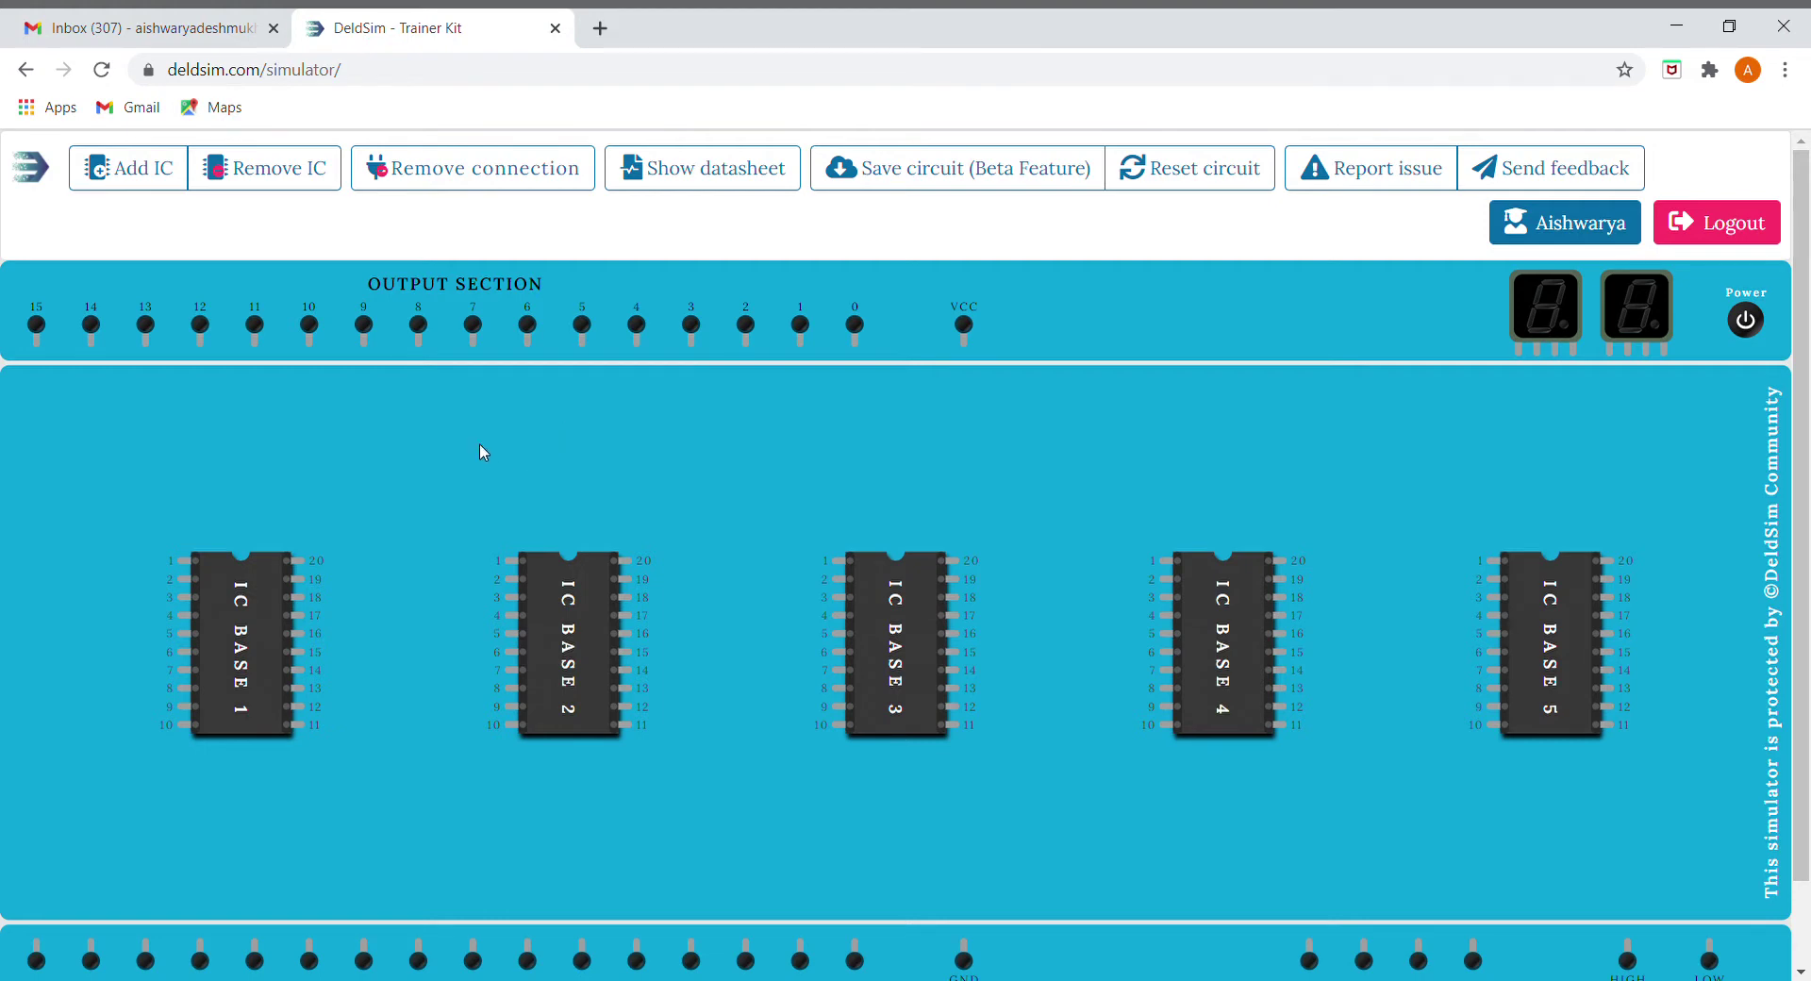
Review the handwritten 1-bit comparator truth table, output expressions and gate circuit in the lab PDF
left_click(116, 31)
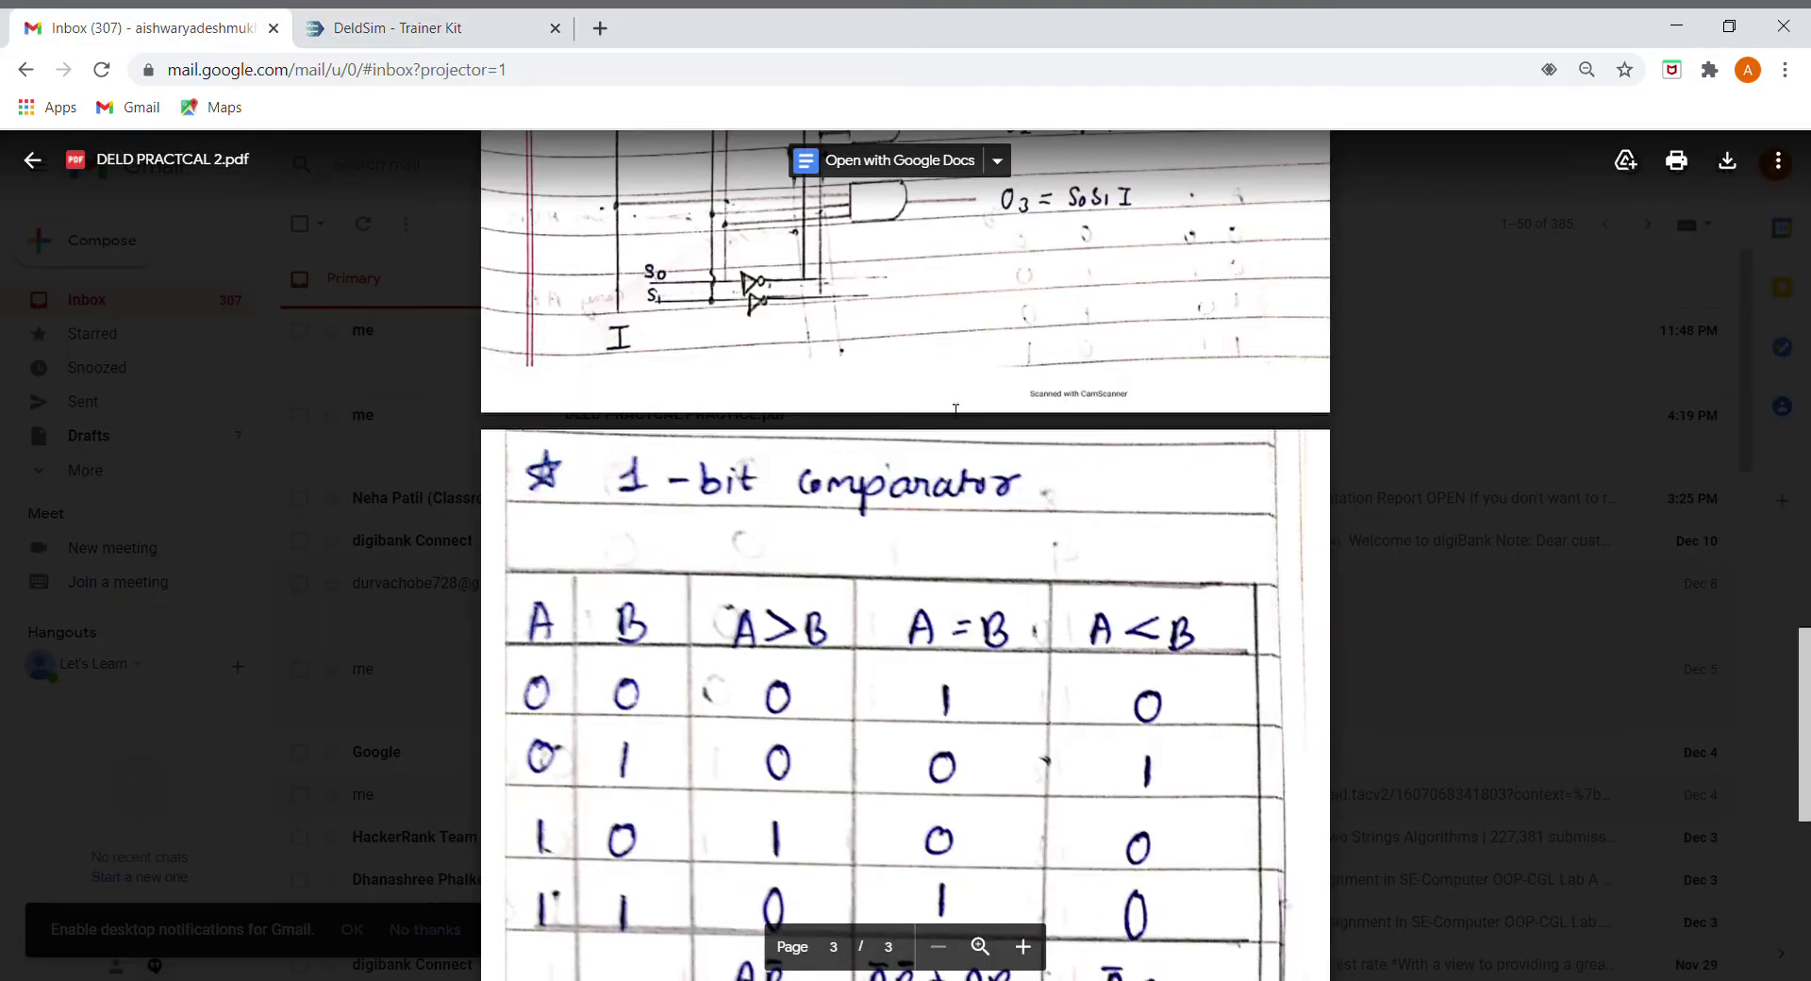
scroll(764, 507, "down", 3)
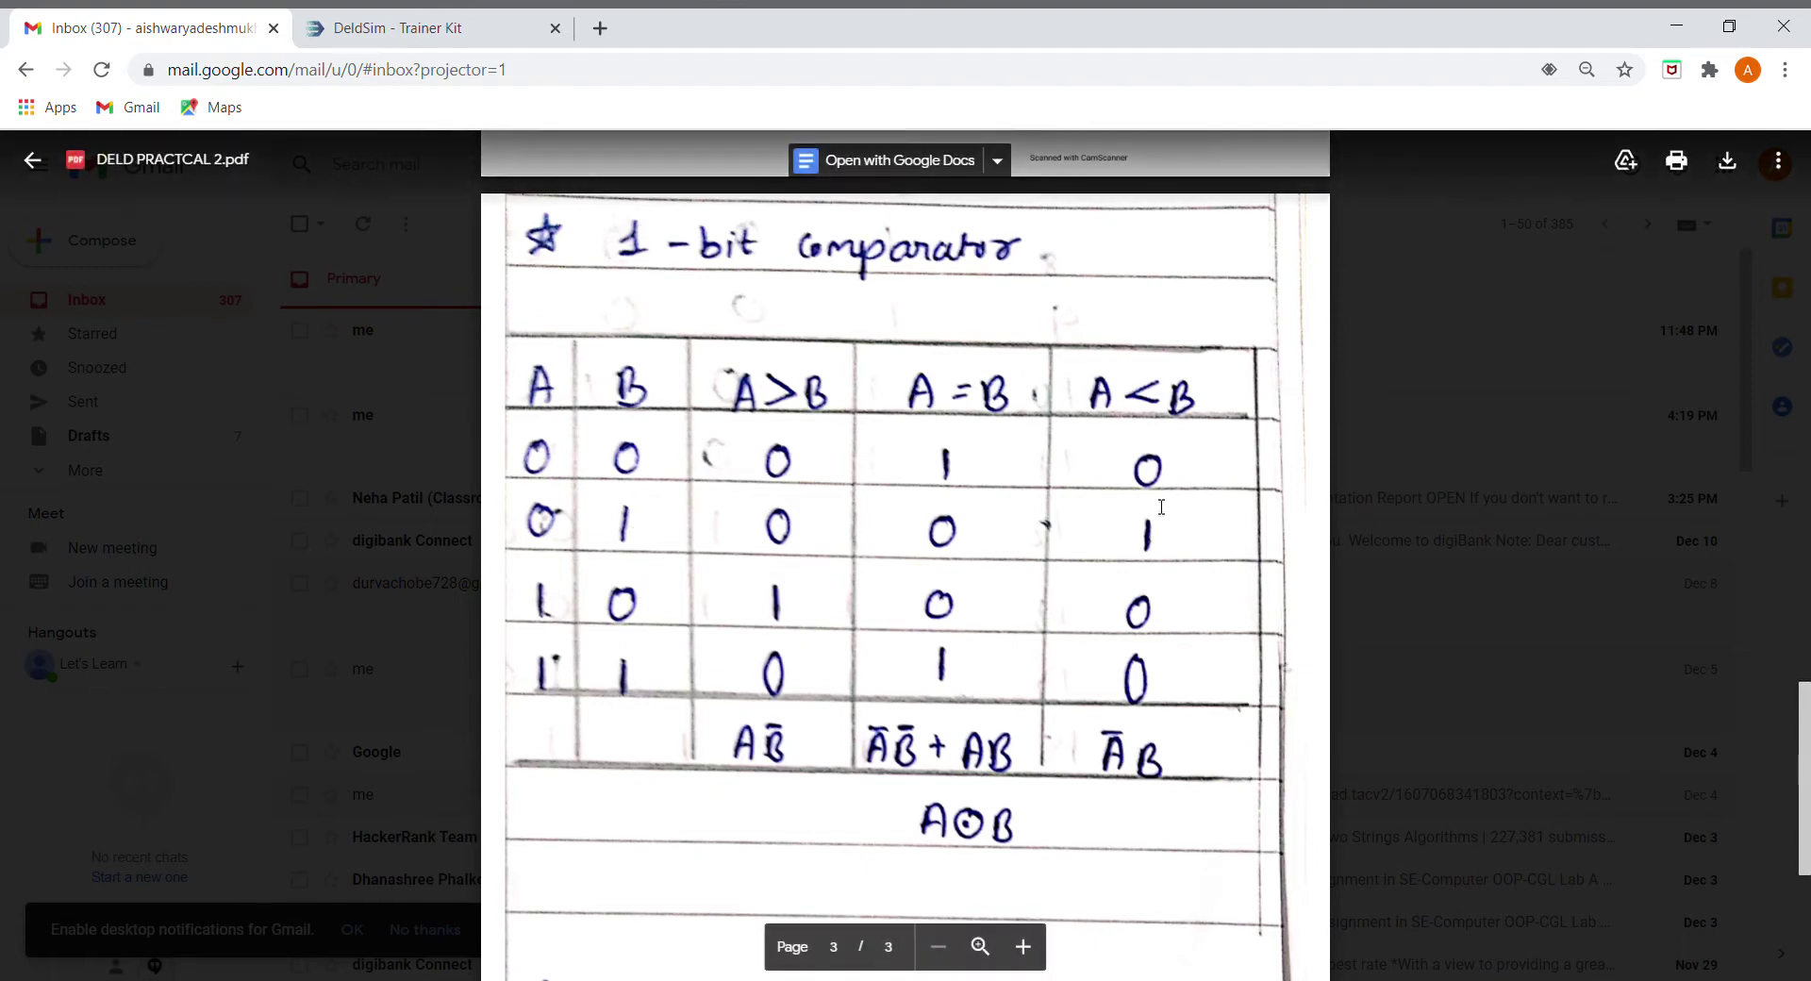
scroll(1170, 721, "down", 1)
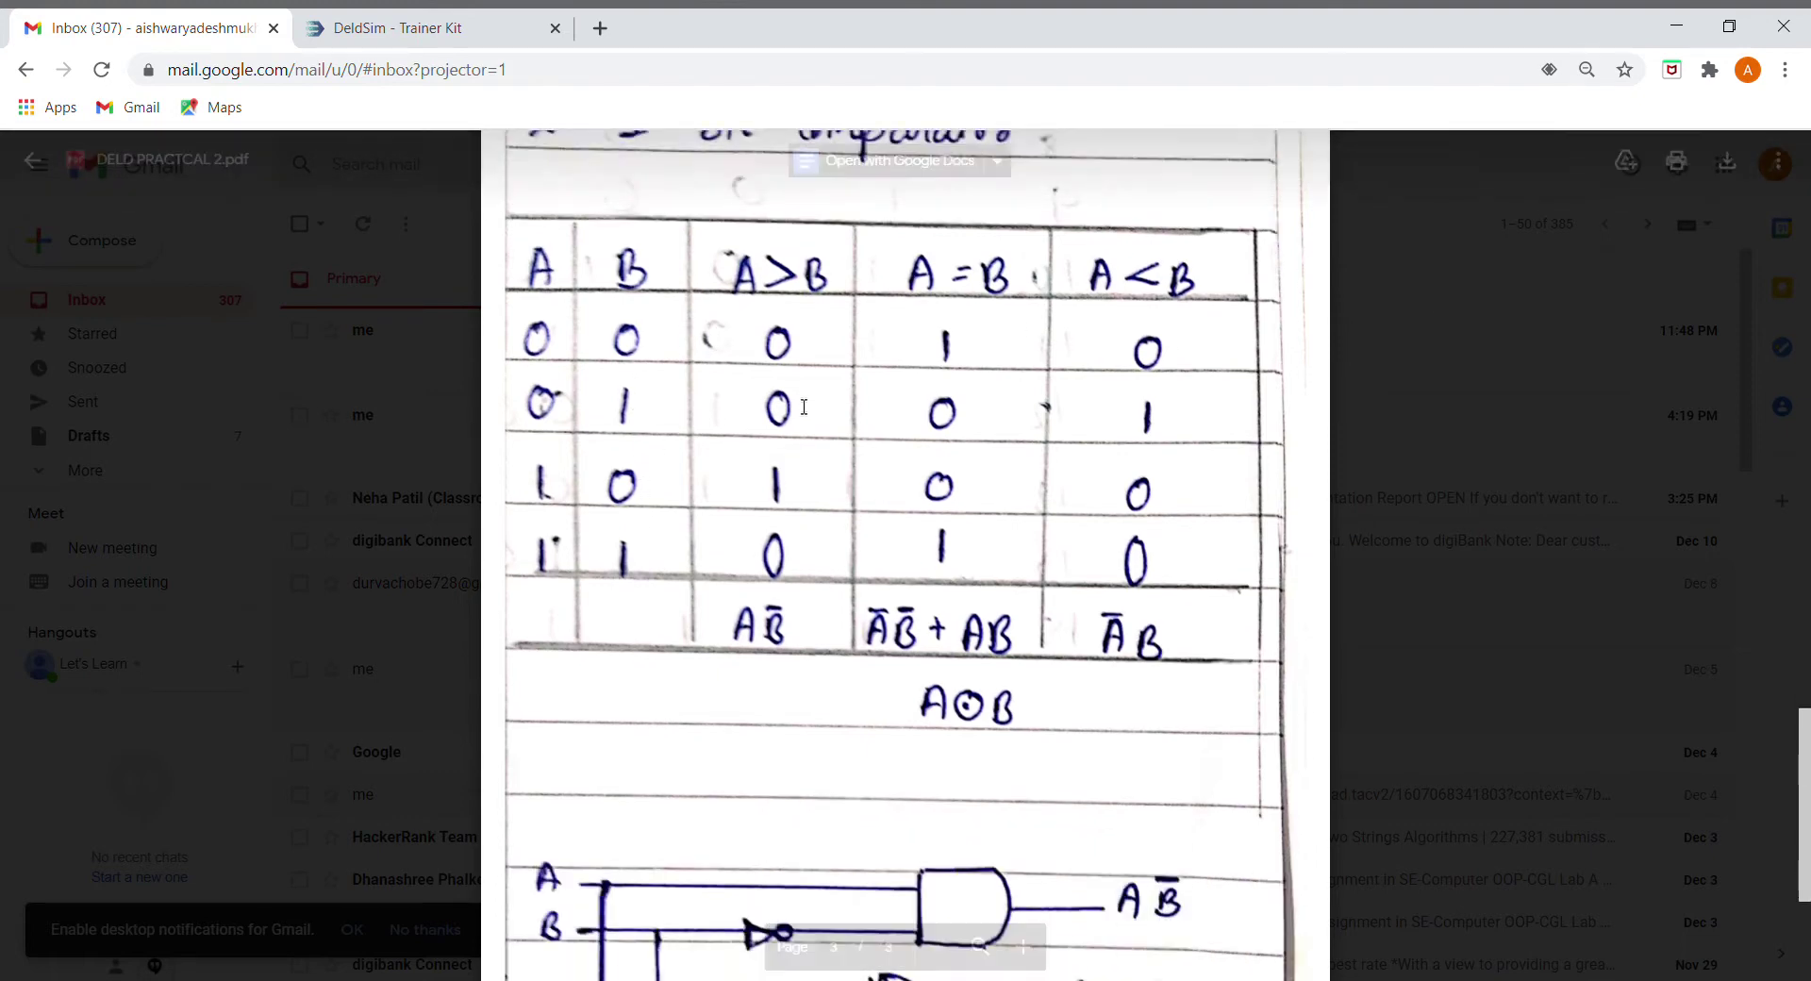
scroll(918, 536, "down", 3)
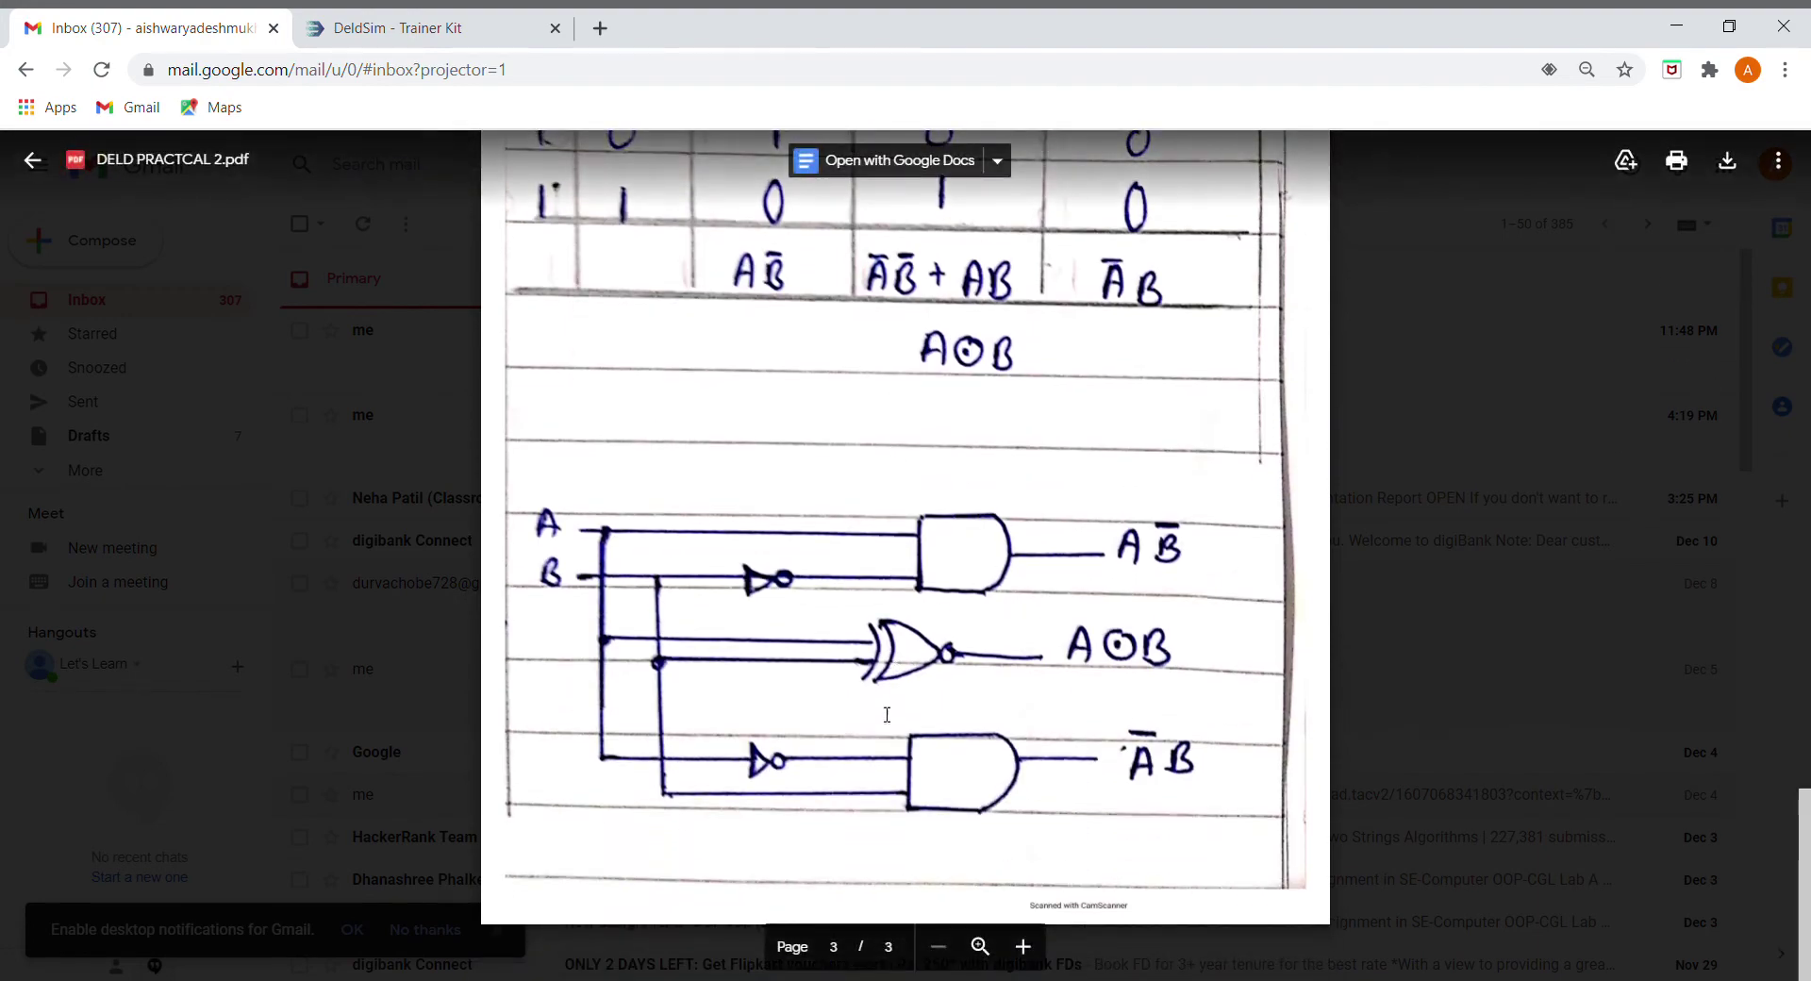
scroll(1025, 689, "up", 1)
scroll(1018, 660, "up", 2)
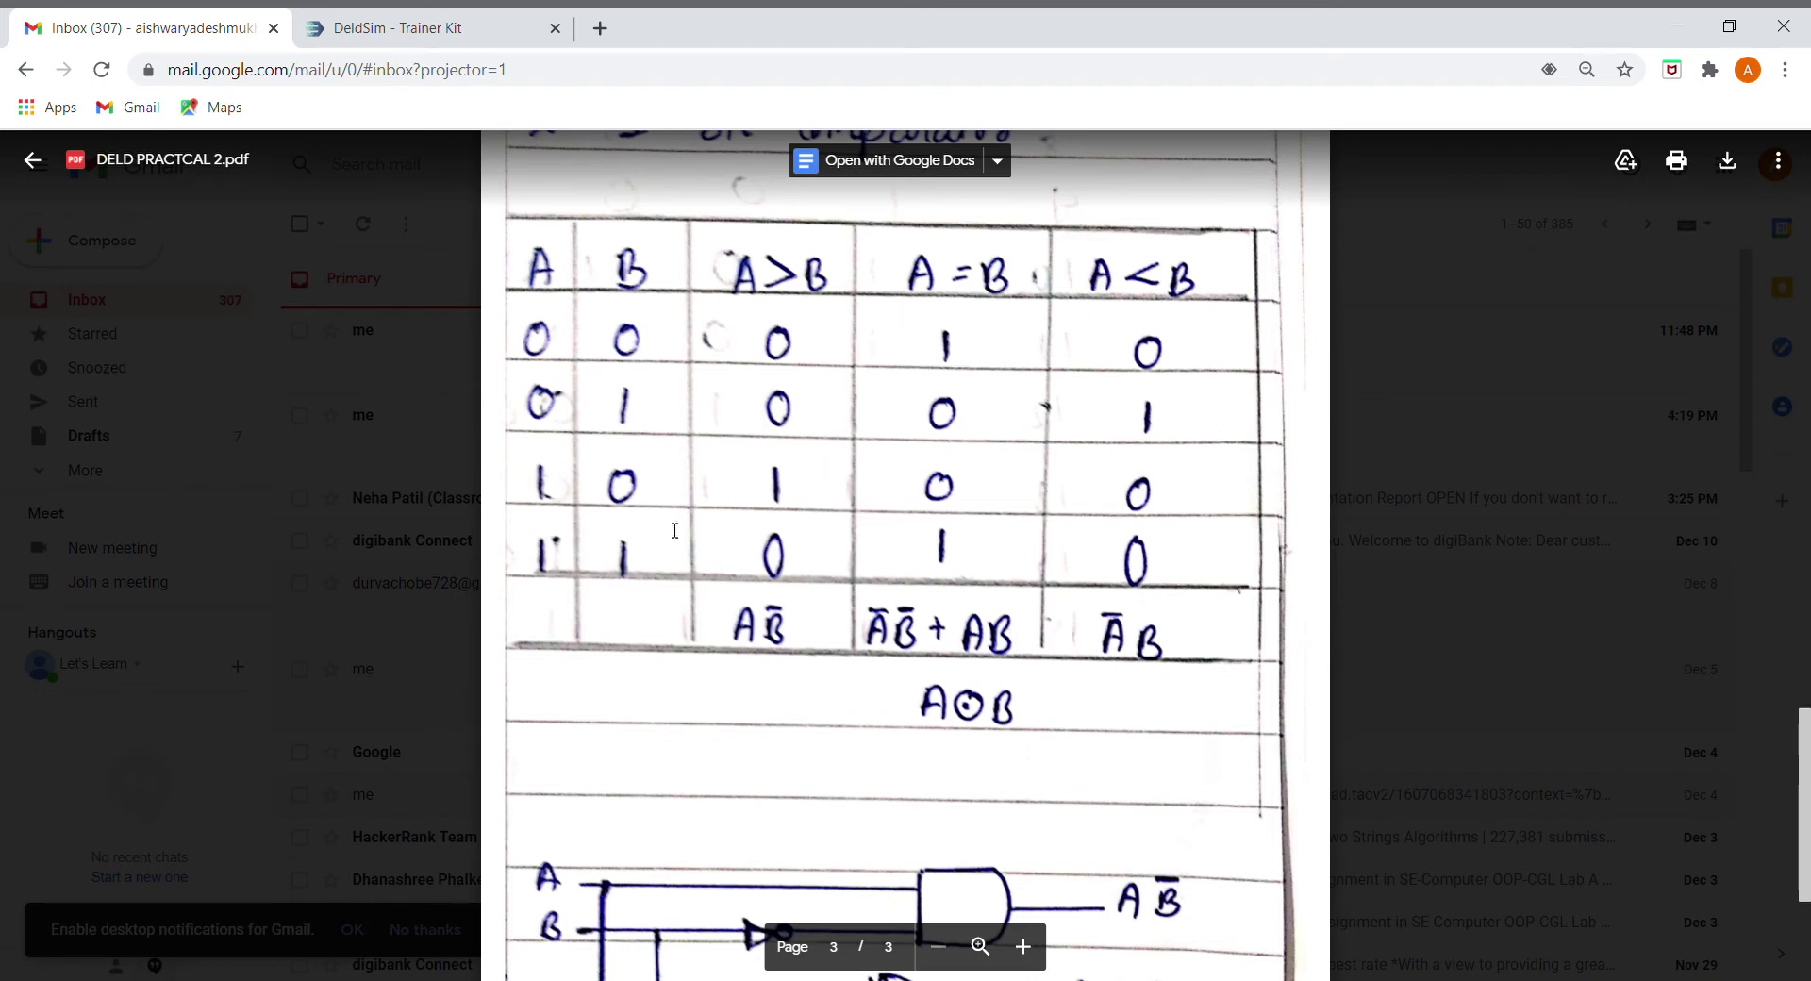
Place a 74LS04 hex inverter in IC BASE 1 of the trainer kit
left_click(364, 46)
scroll(484, 416, "down", 1)
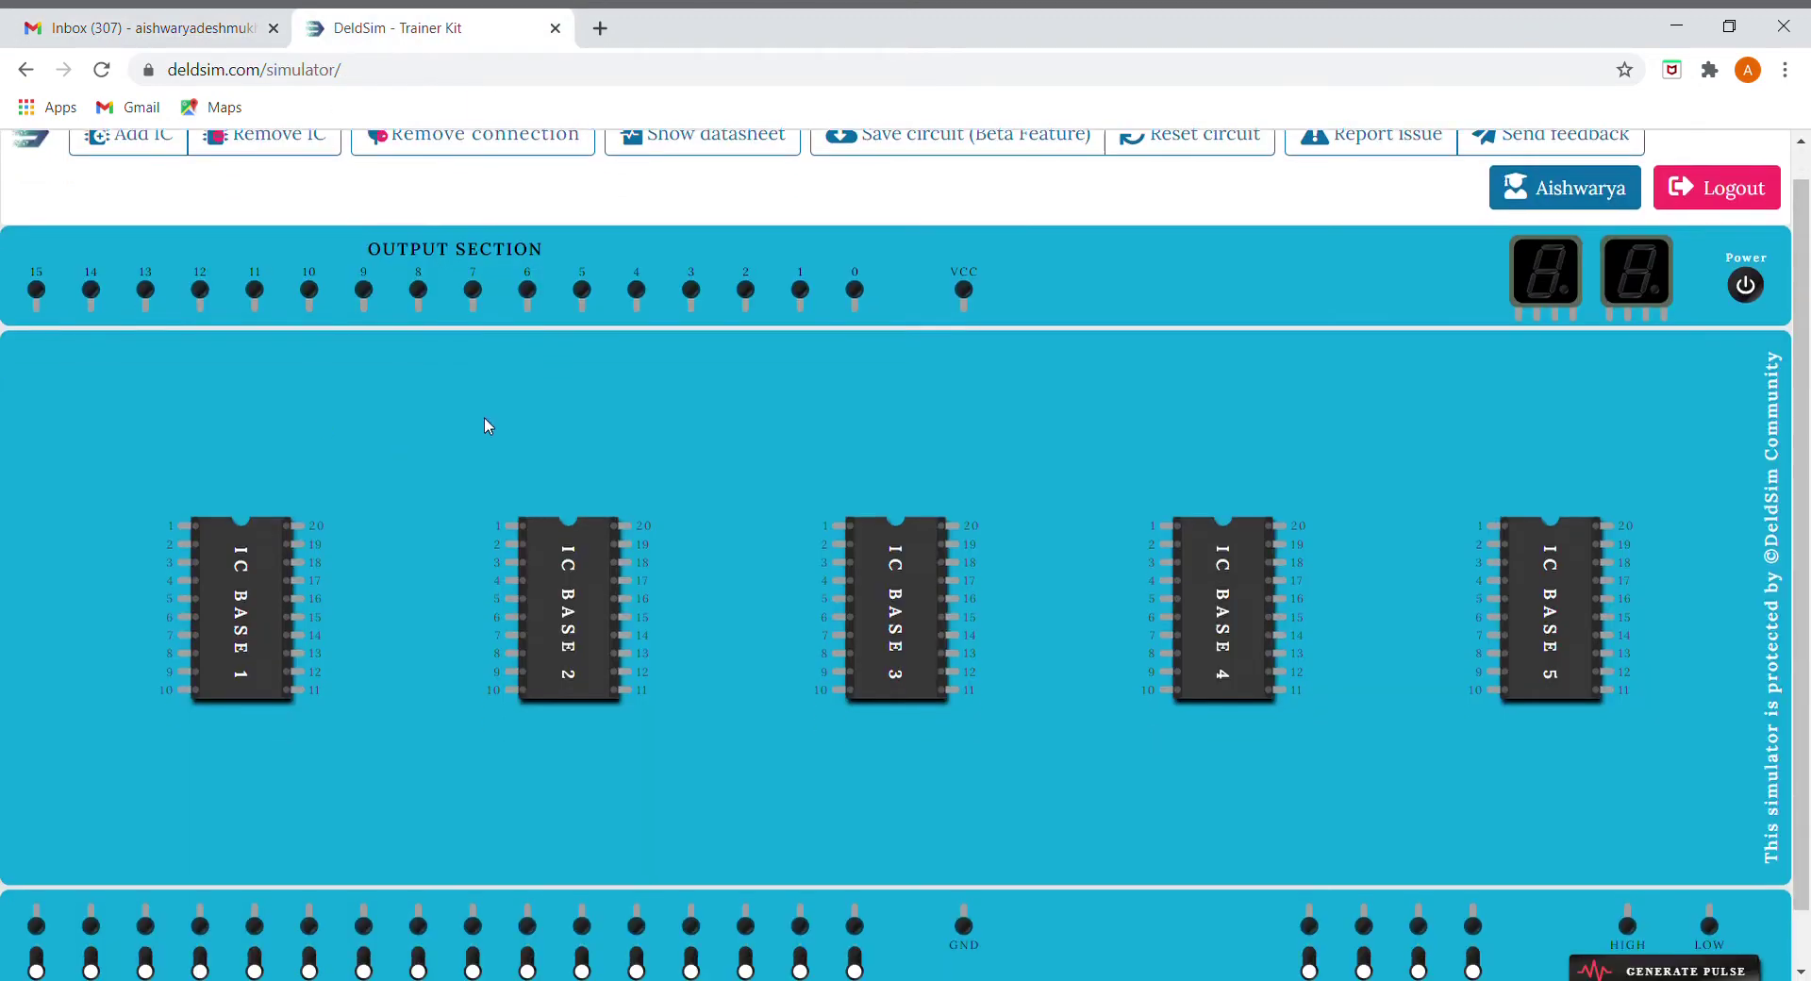
scroll(235, 327, "up", 1)
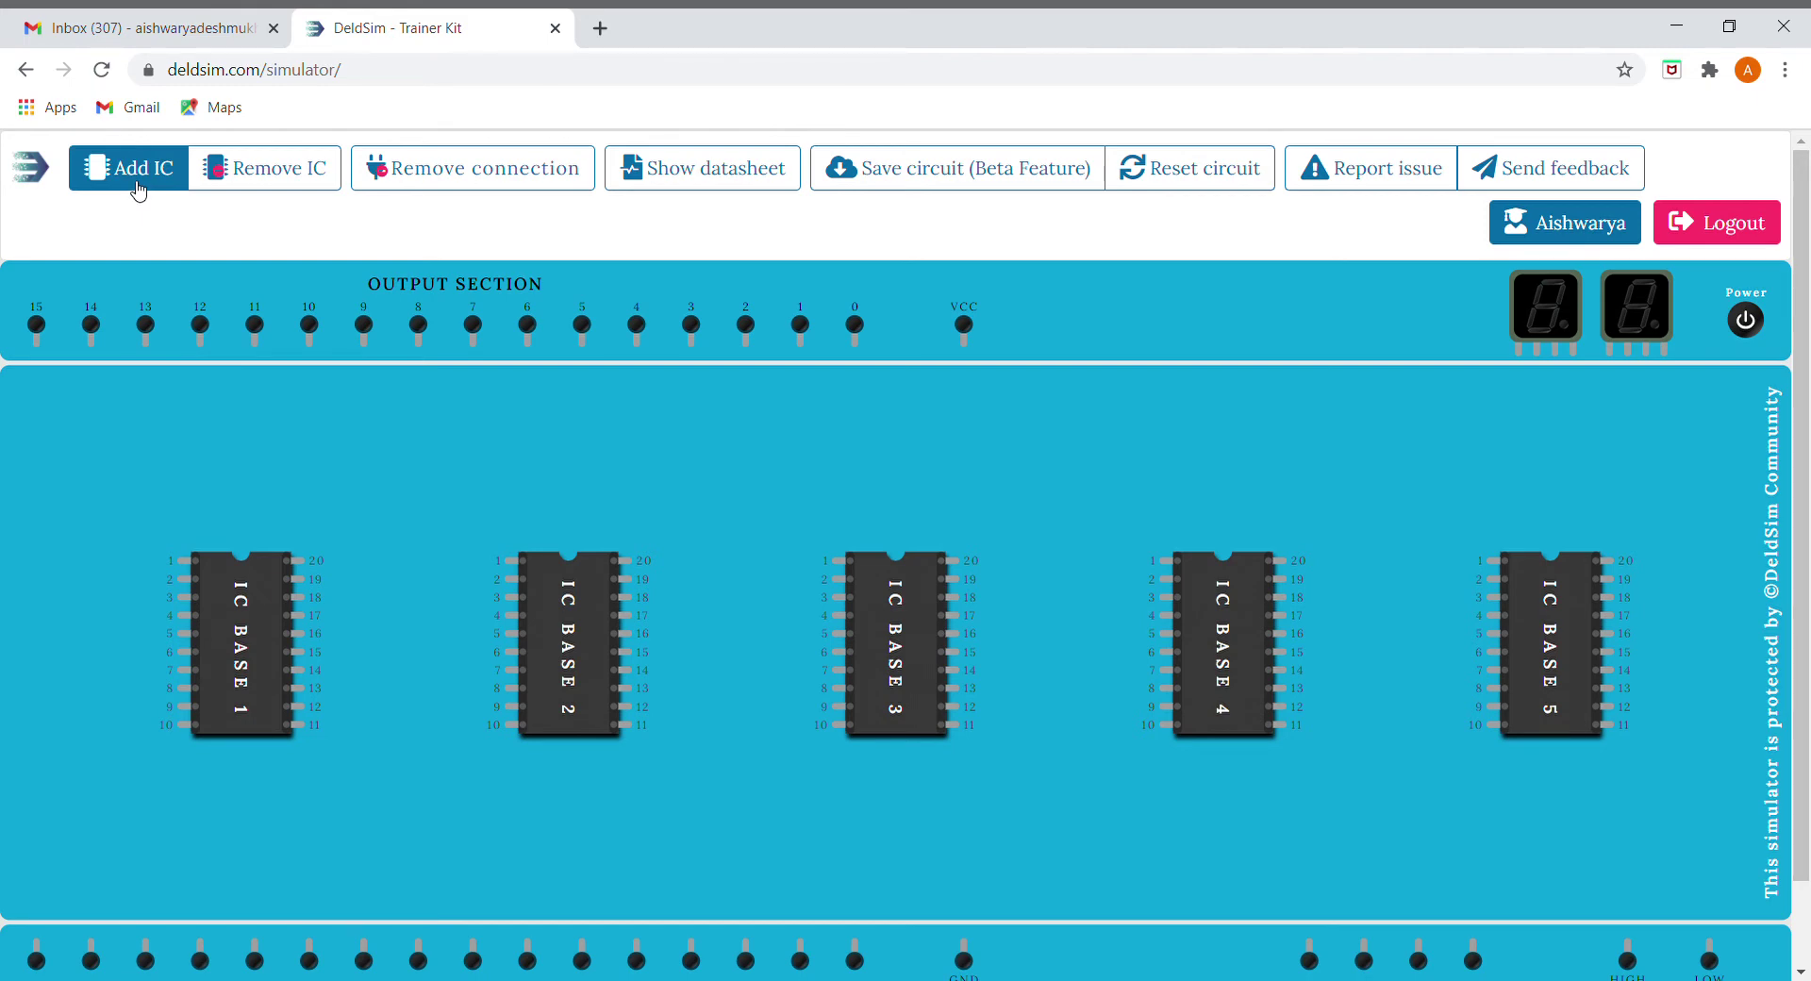
left_click(138, 188)
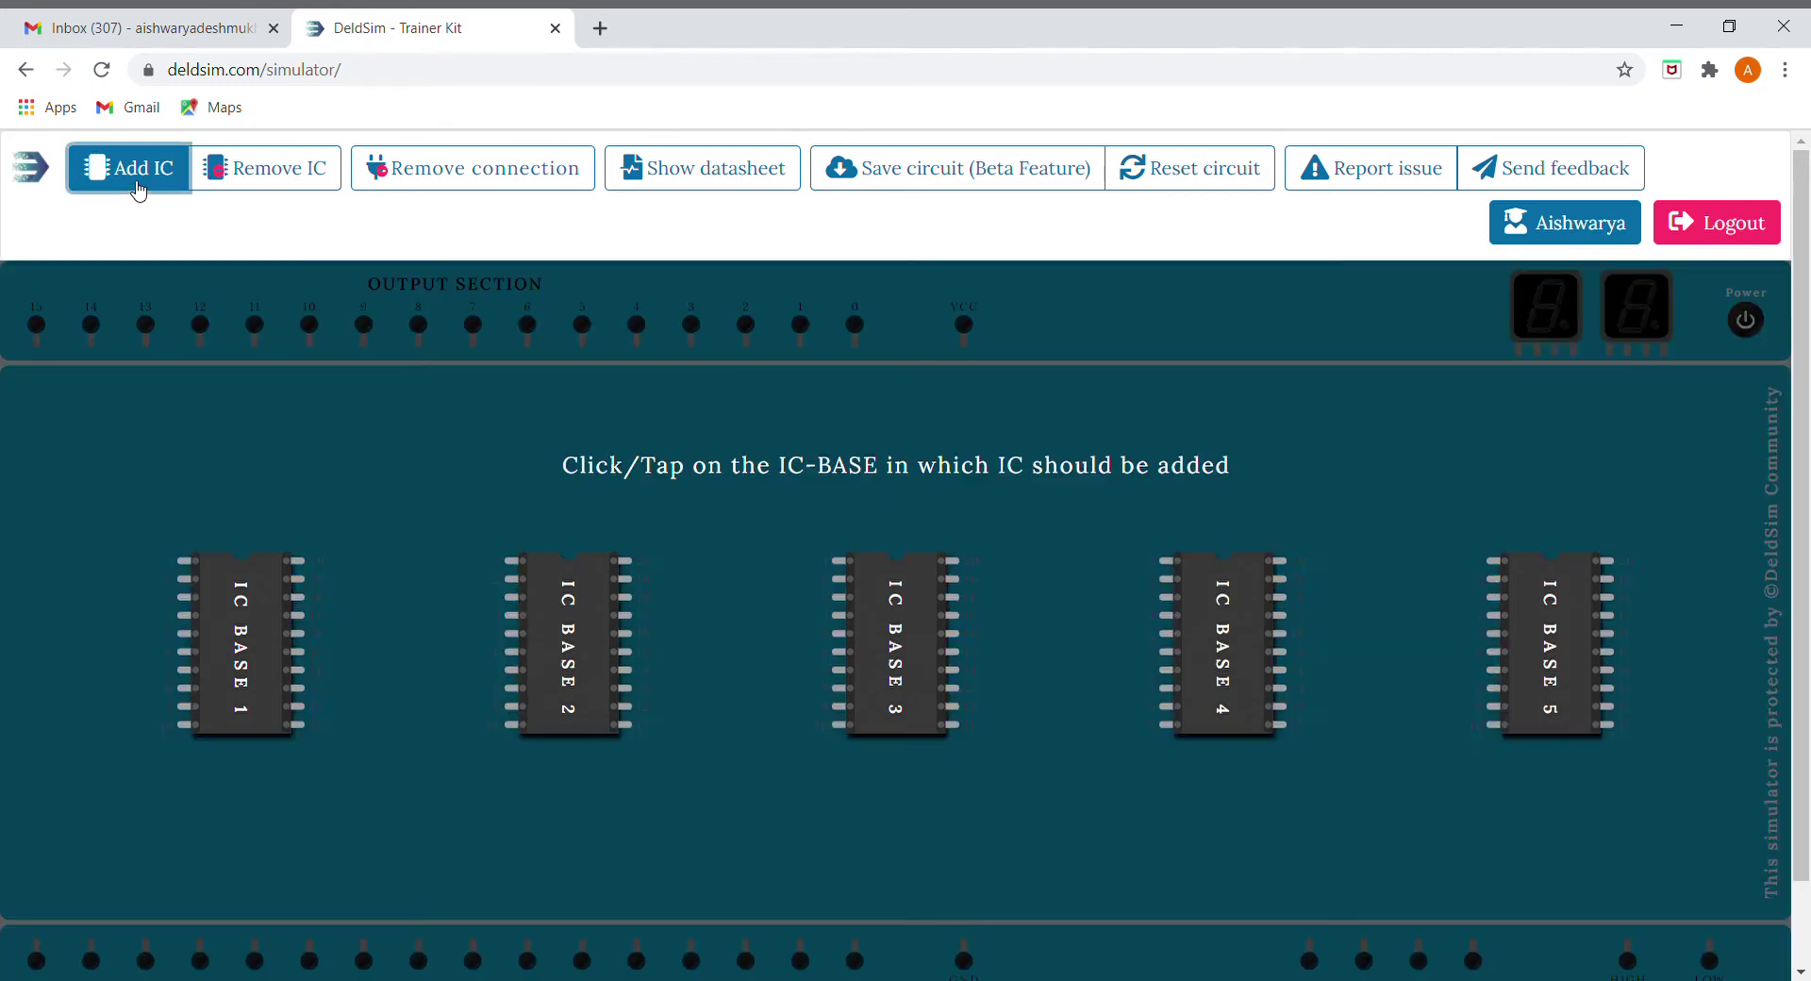
left_click(198, 675)
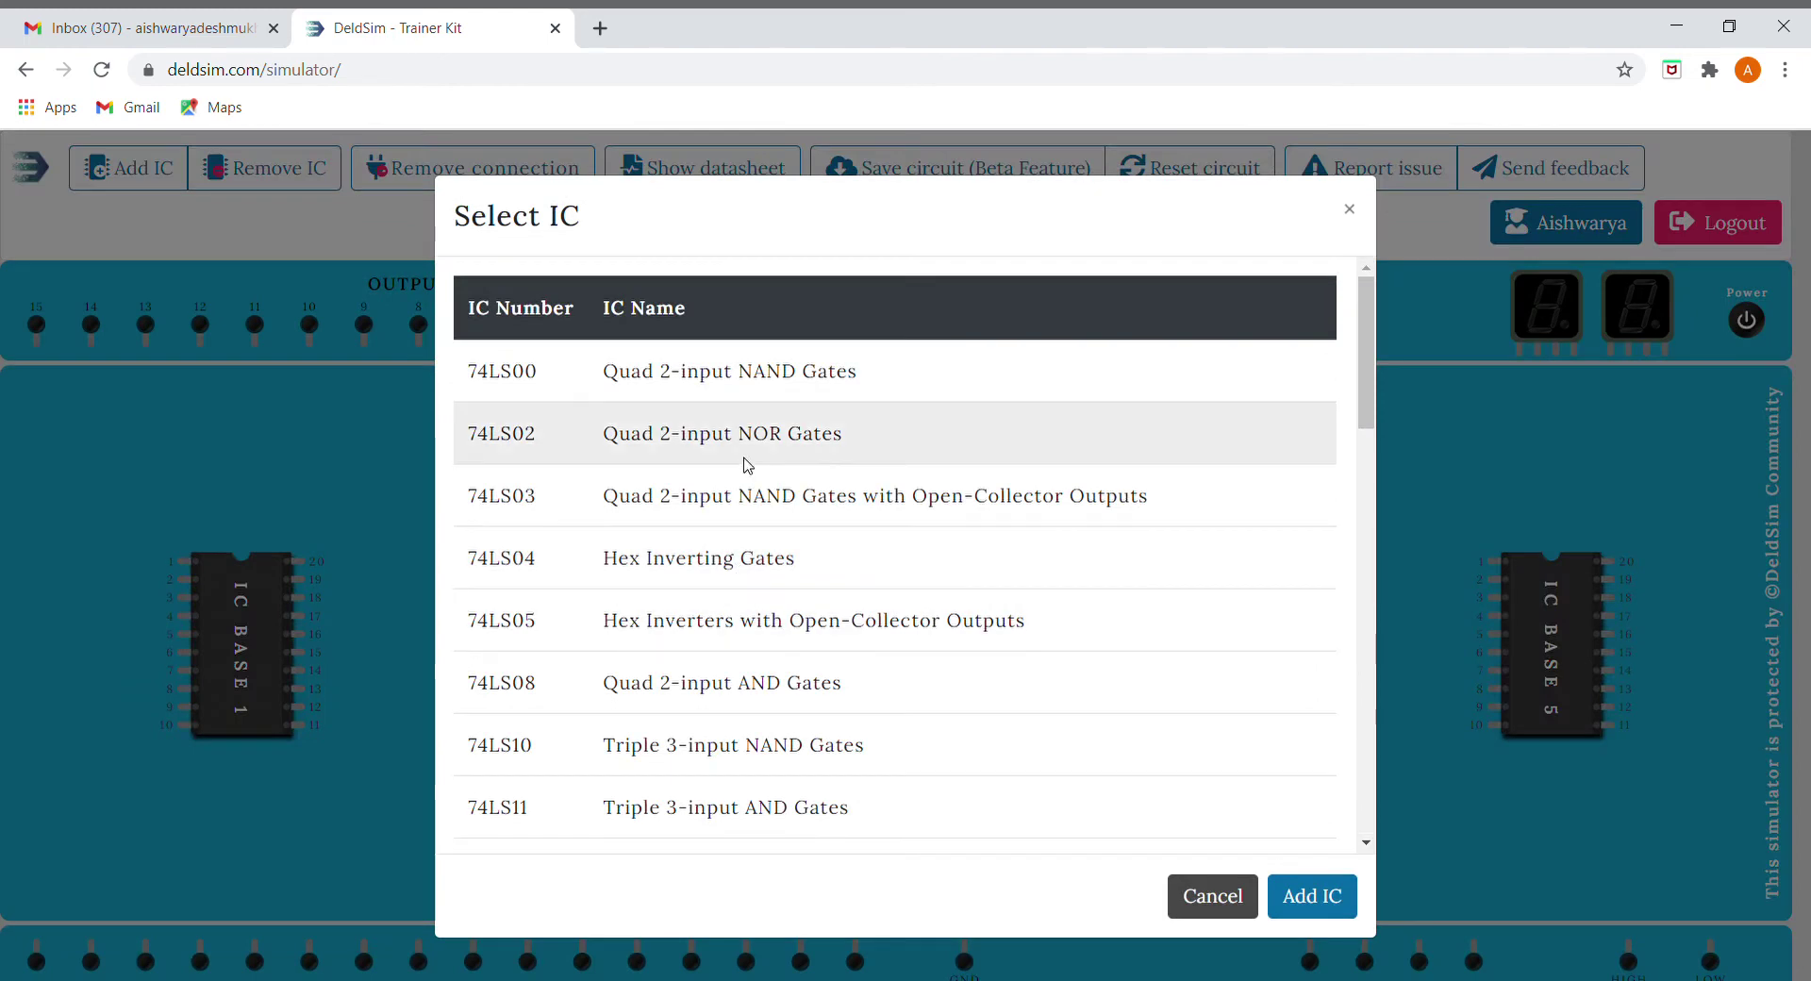
left_click(752, 582)
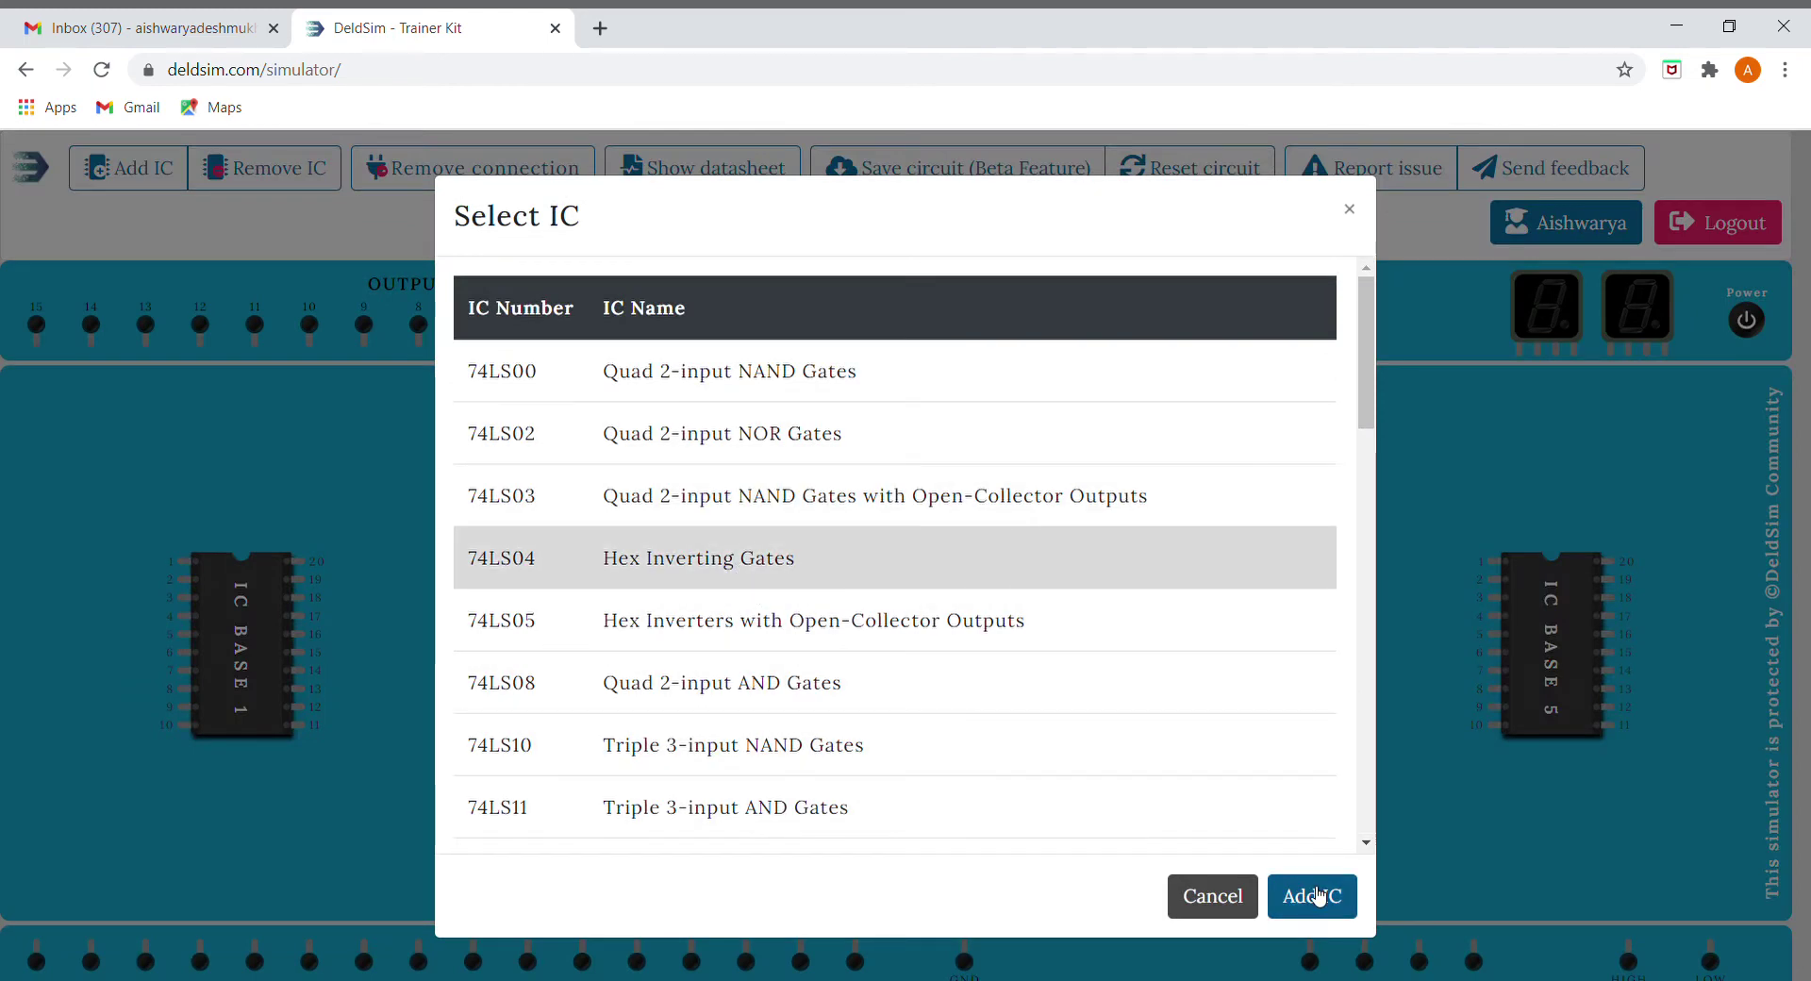
left_click(1318, 896)
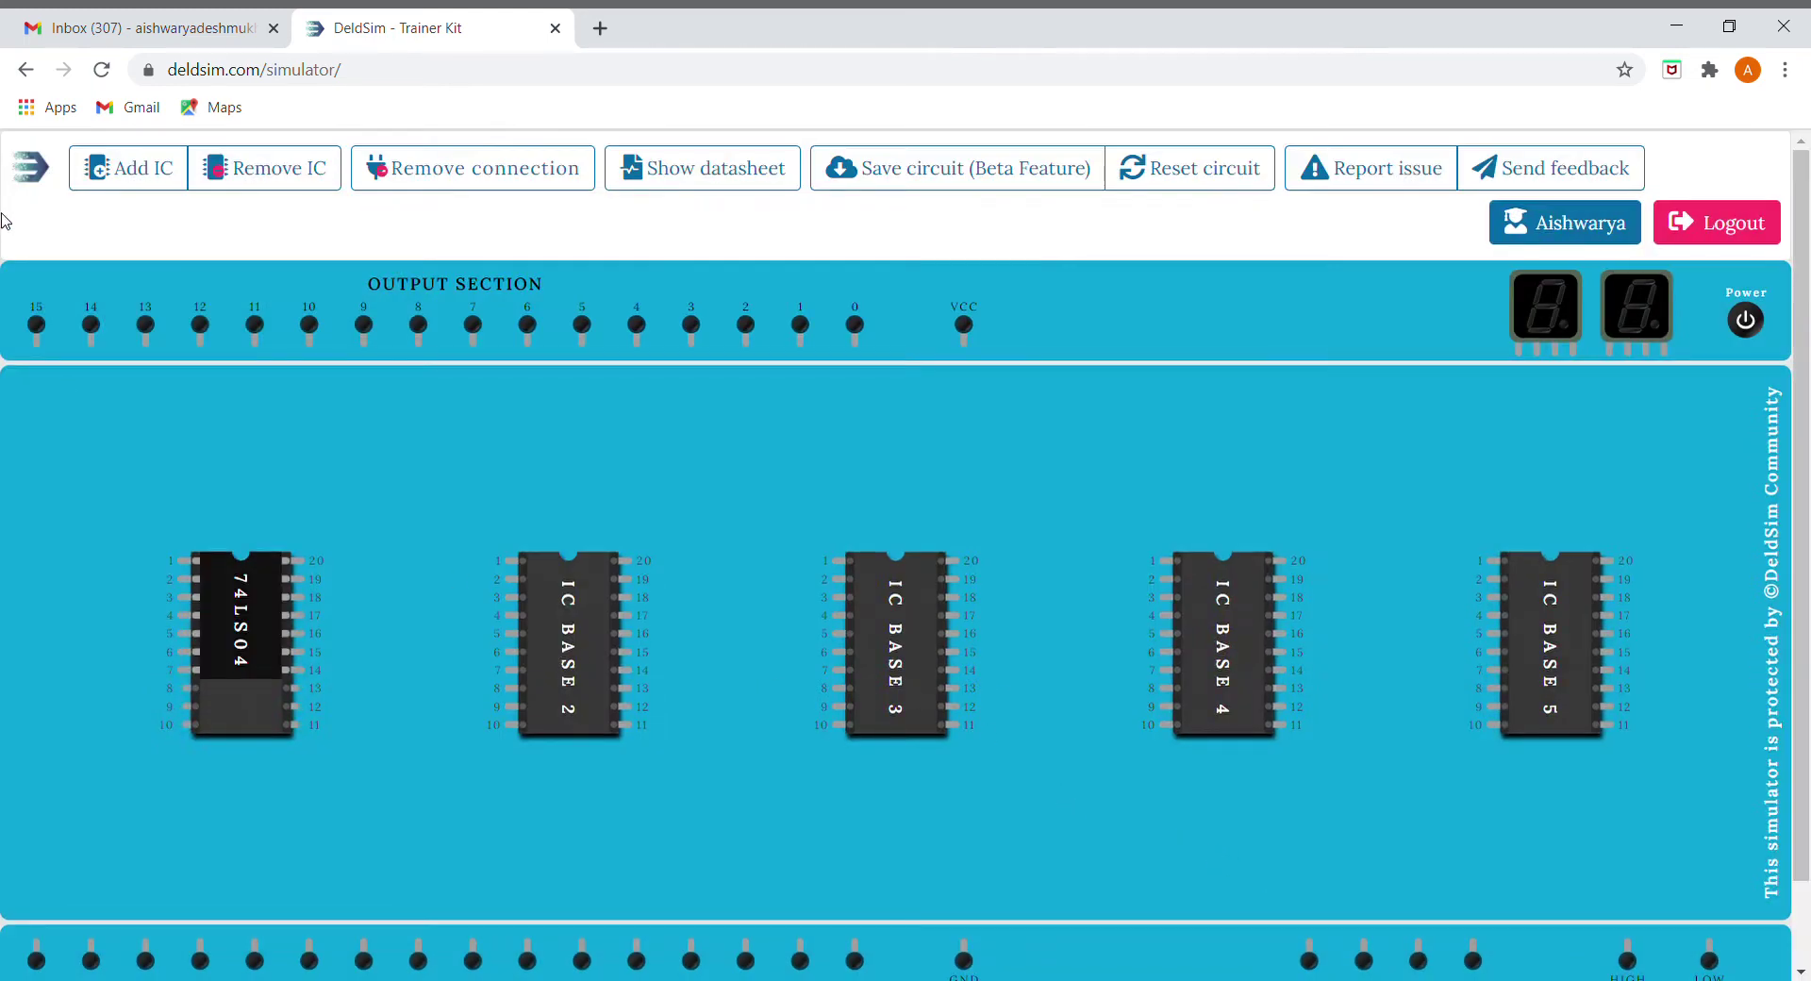
Place a 74LS08 quad 2-input AND chip in IC BASE 2
left_click(127, 168)
left_click(562, 578)
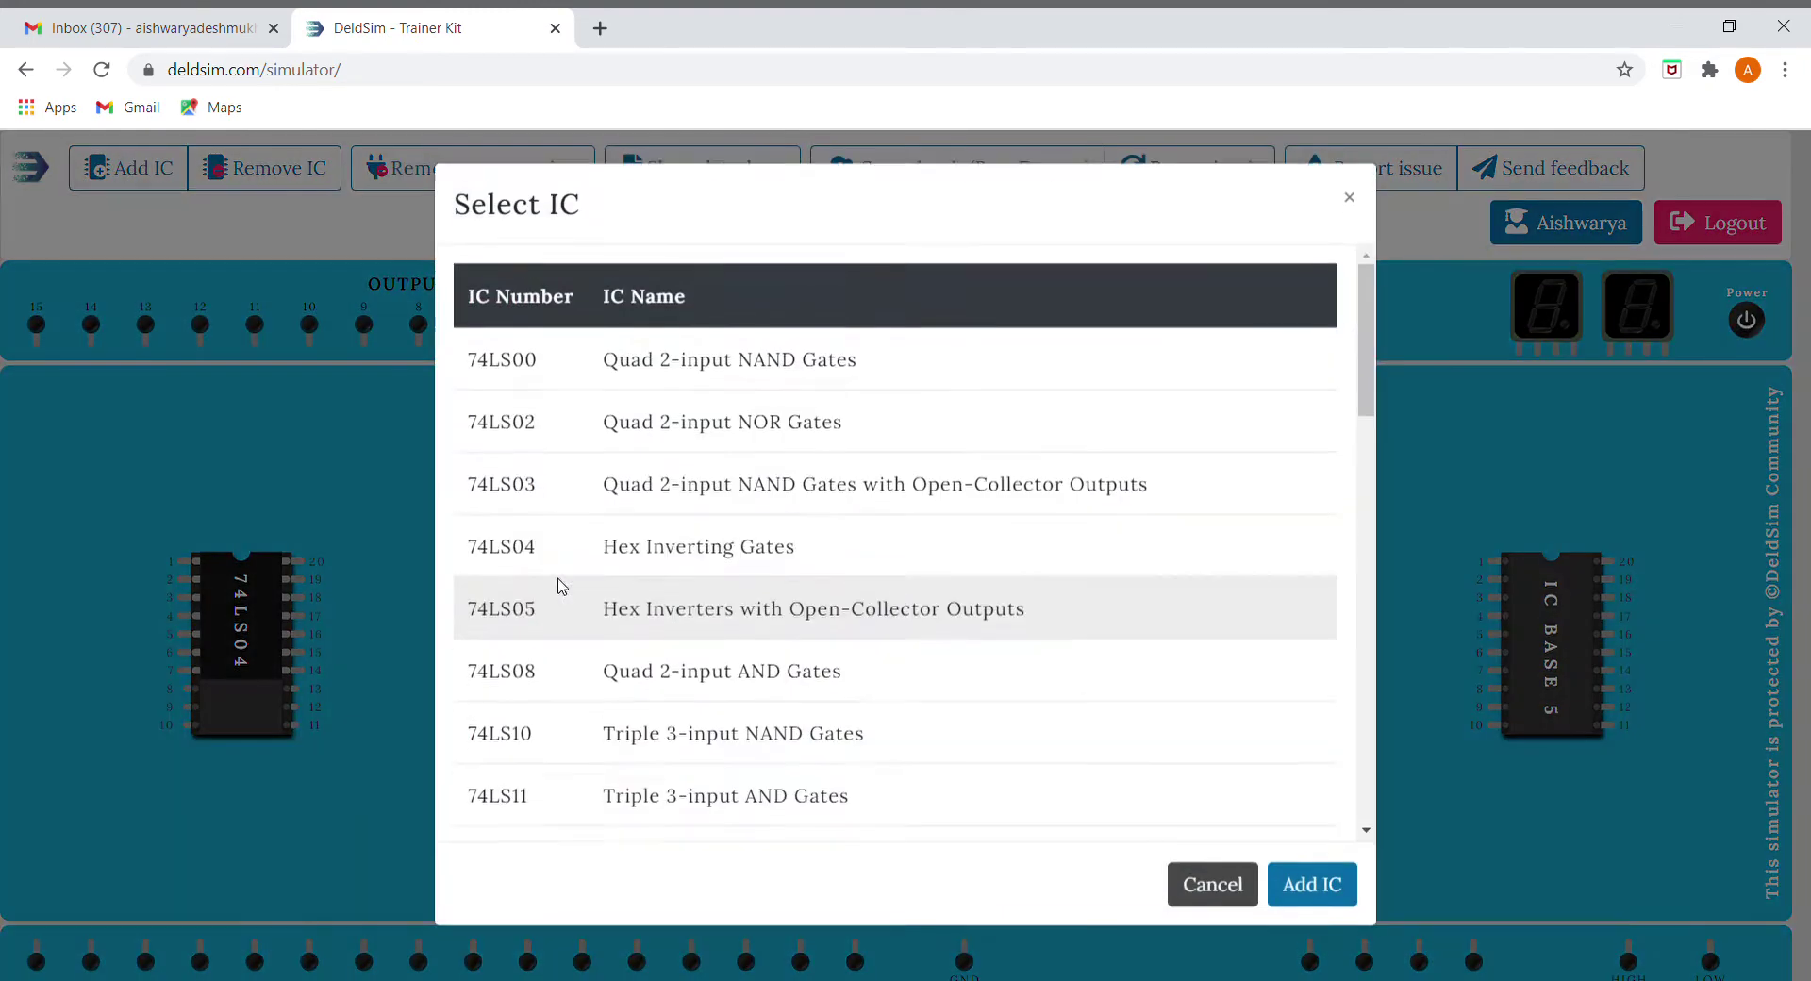
scroll(717, 472, "down", 2)
left_click(708, 451)
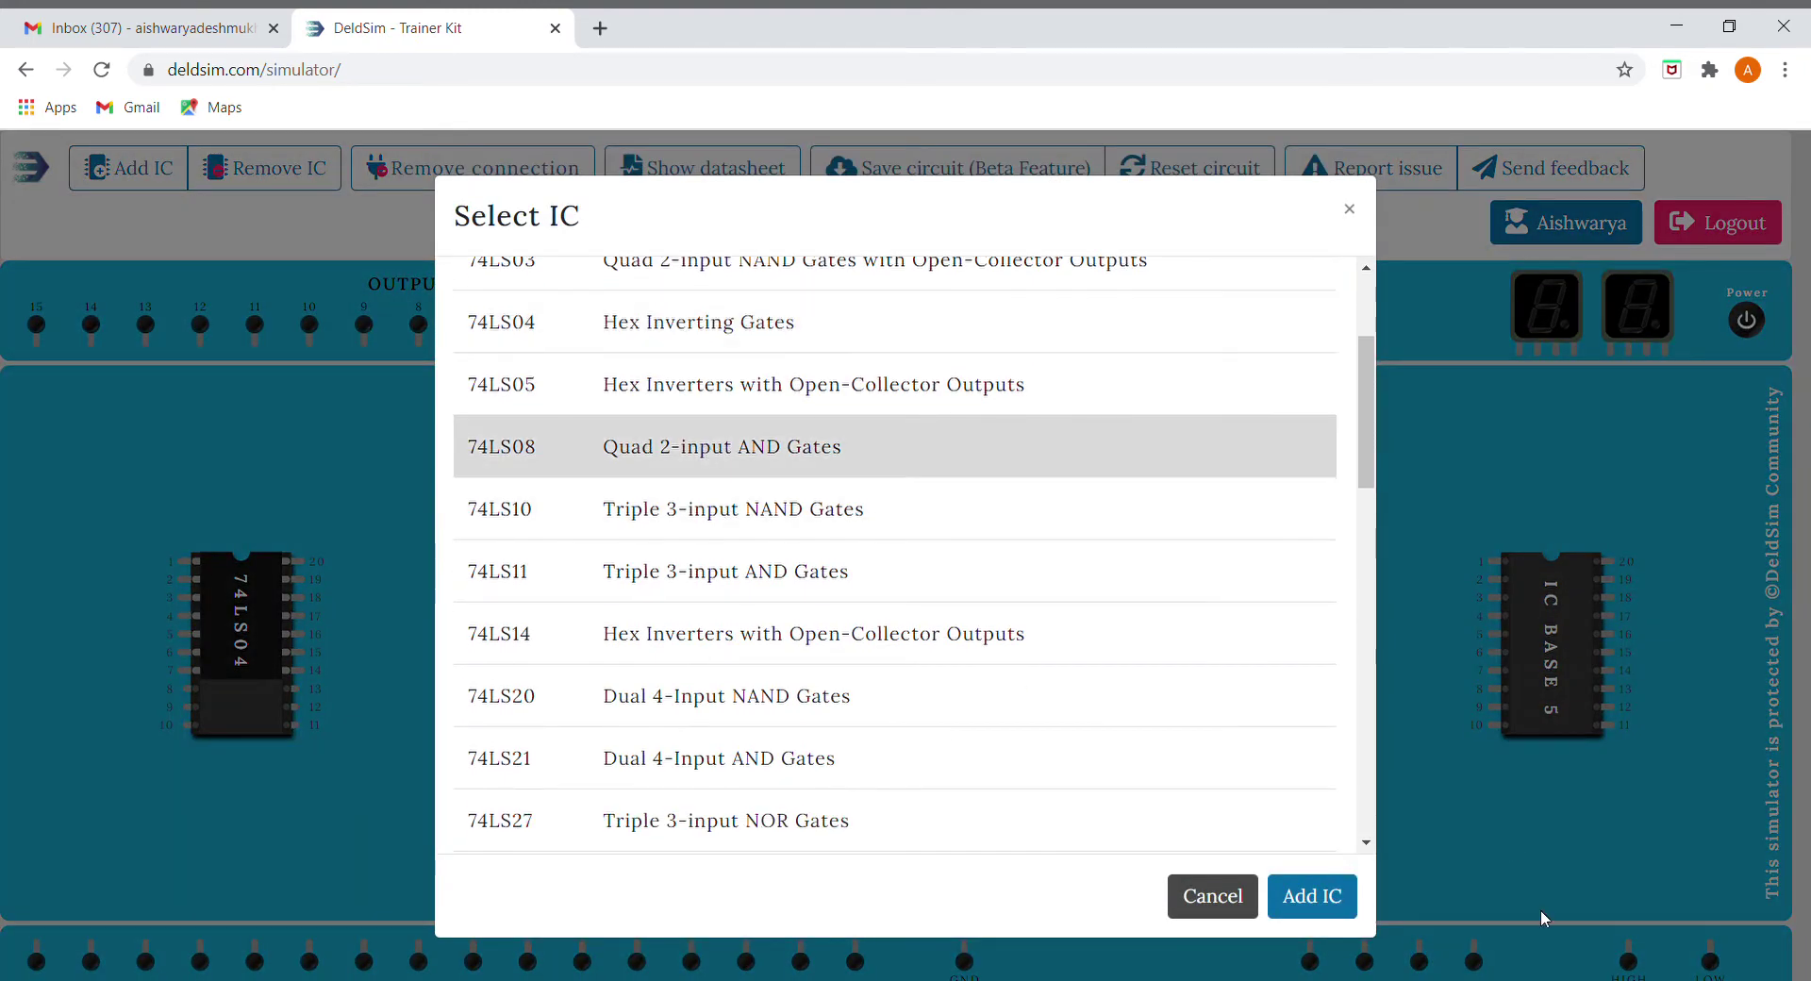
left_click(1335, 895)
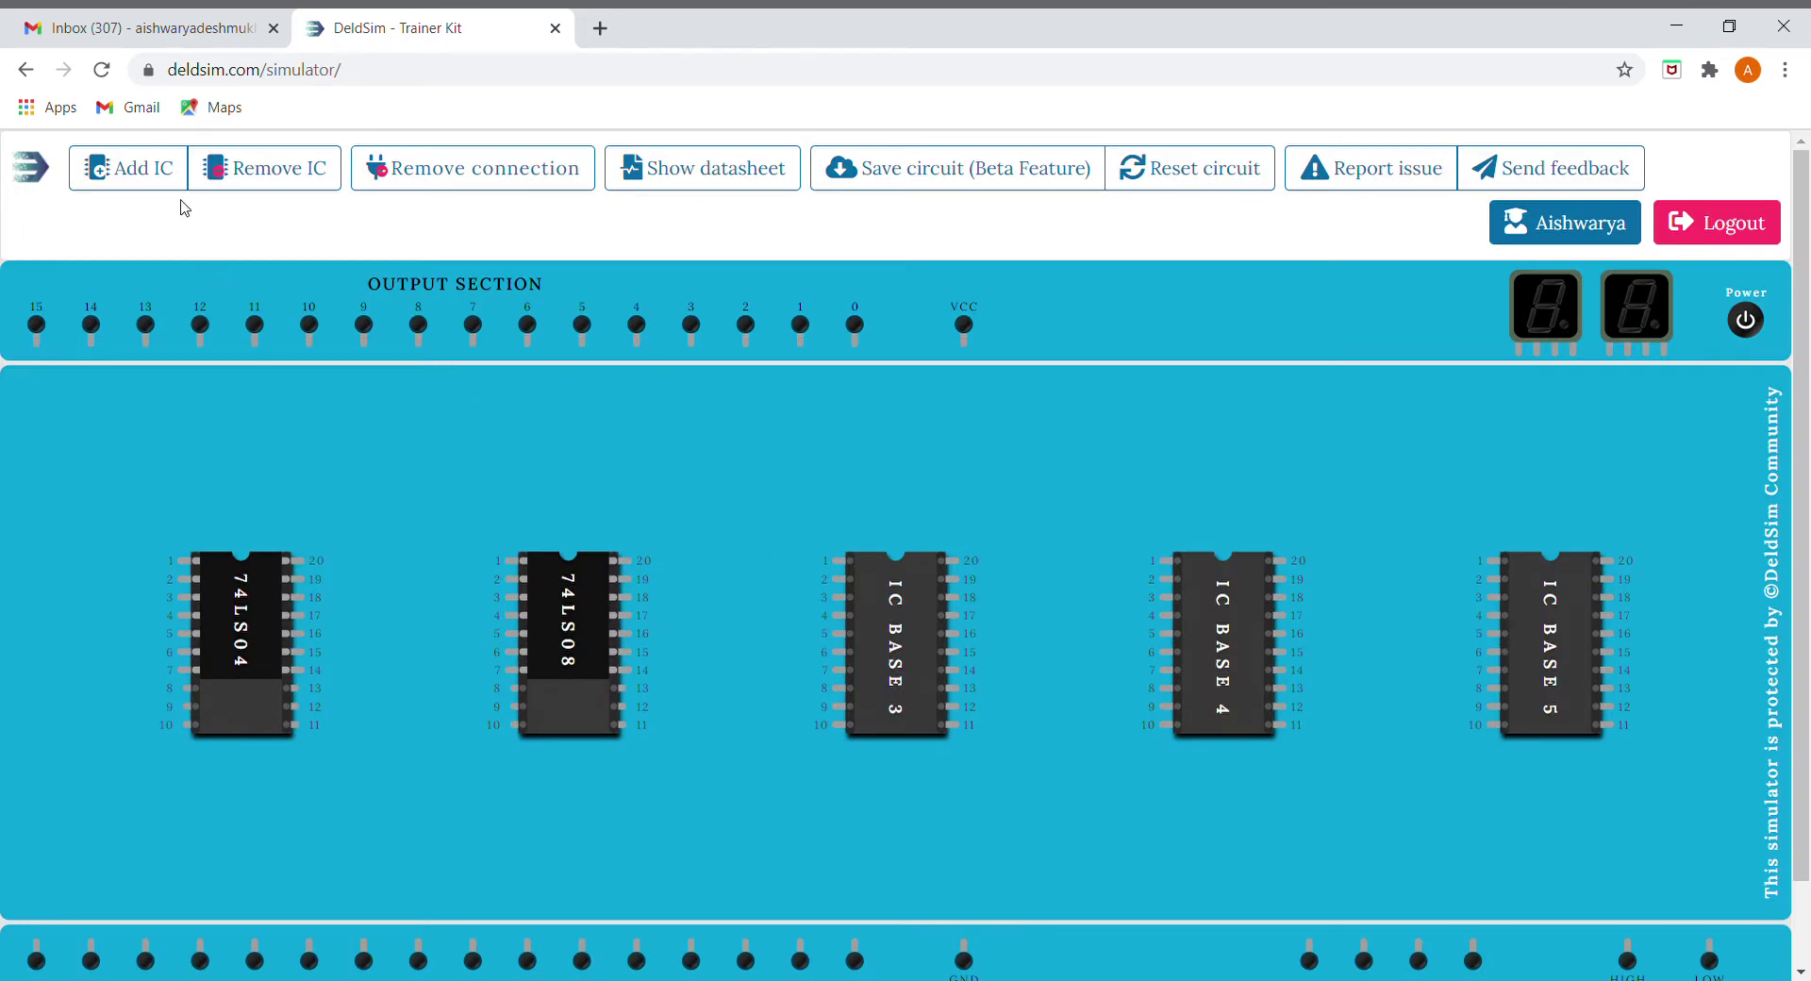
Place a 74LS32 quad 2-input OR chip in IC BASE 3
left_click(132, 167)
left_click(868, 669)
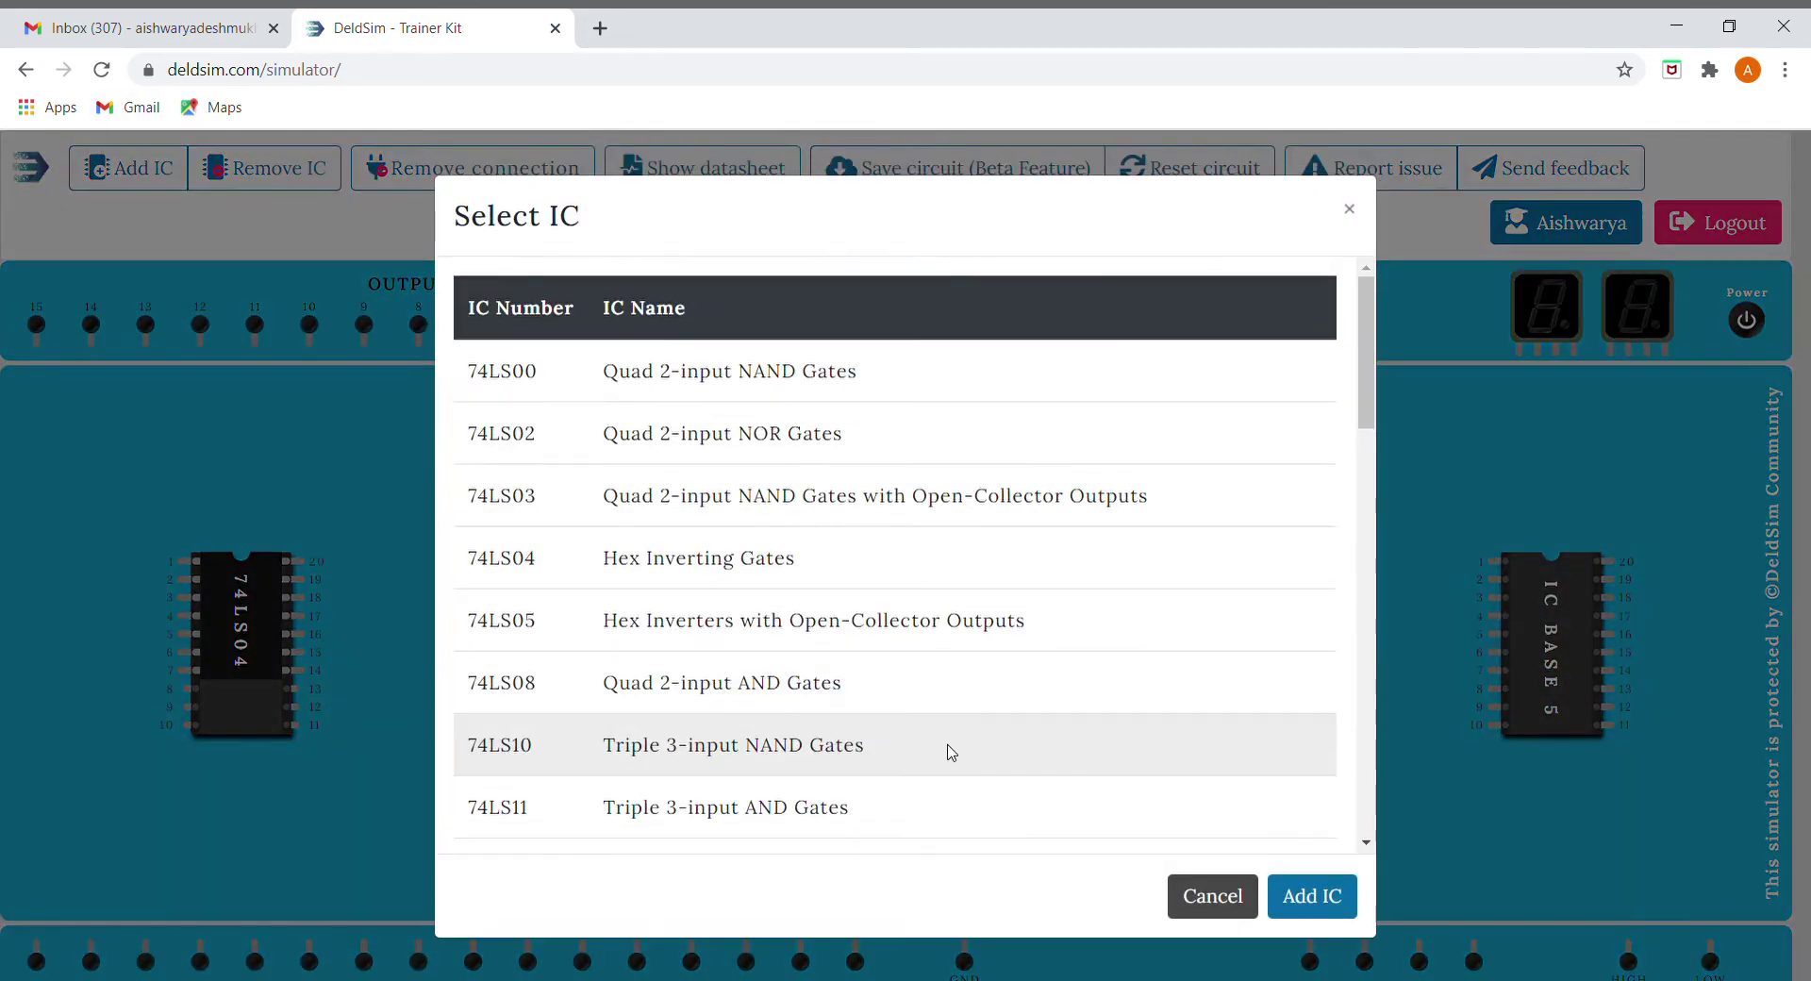
scroll(952, 752, "down", 2)
scroll(933, 727, "down", 1)
scroll(745, 660, "down", 1)
scroll(735, 537, "down", 2)
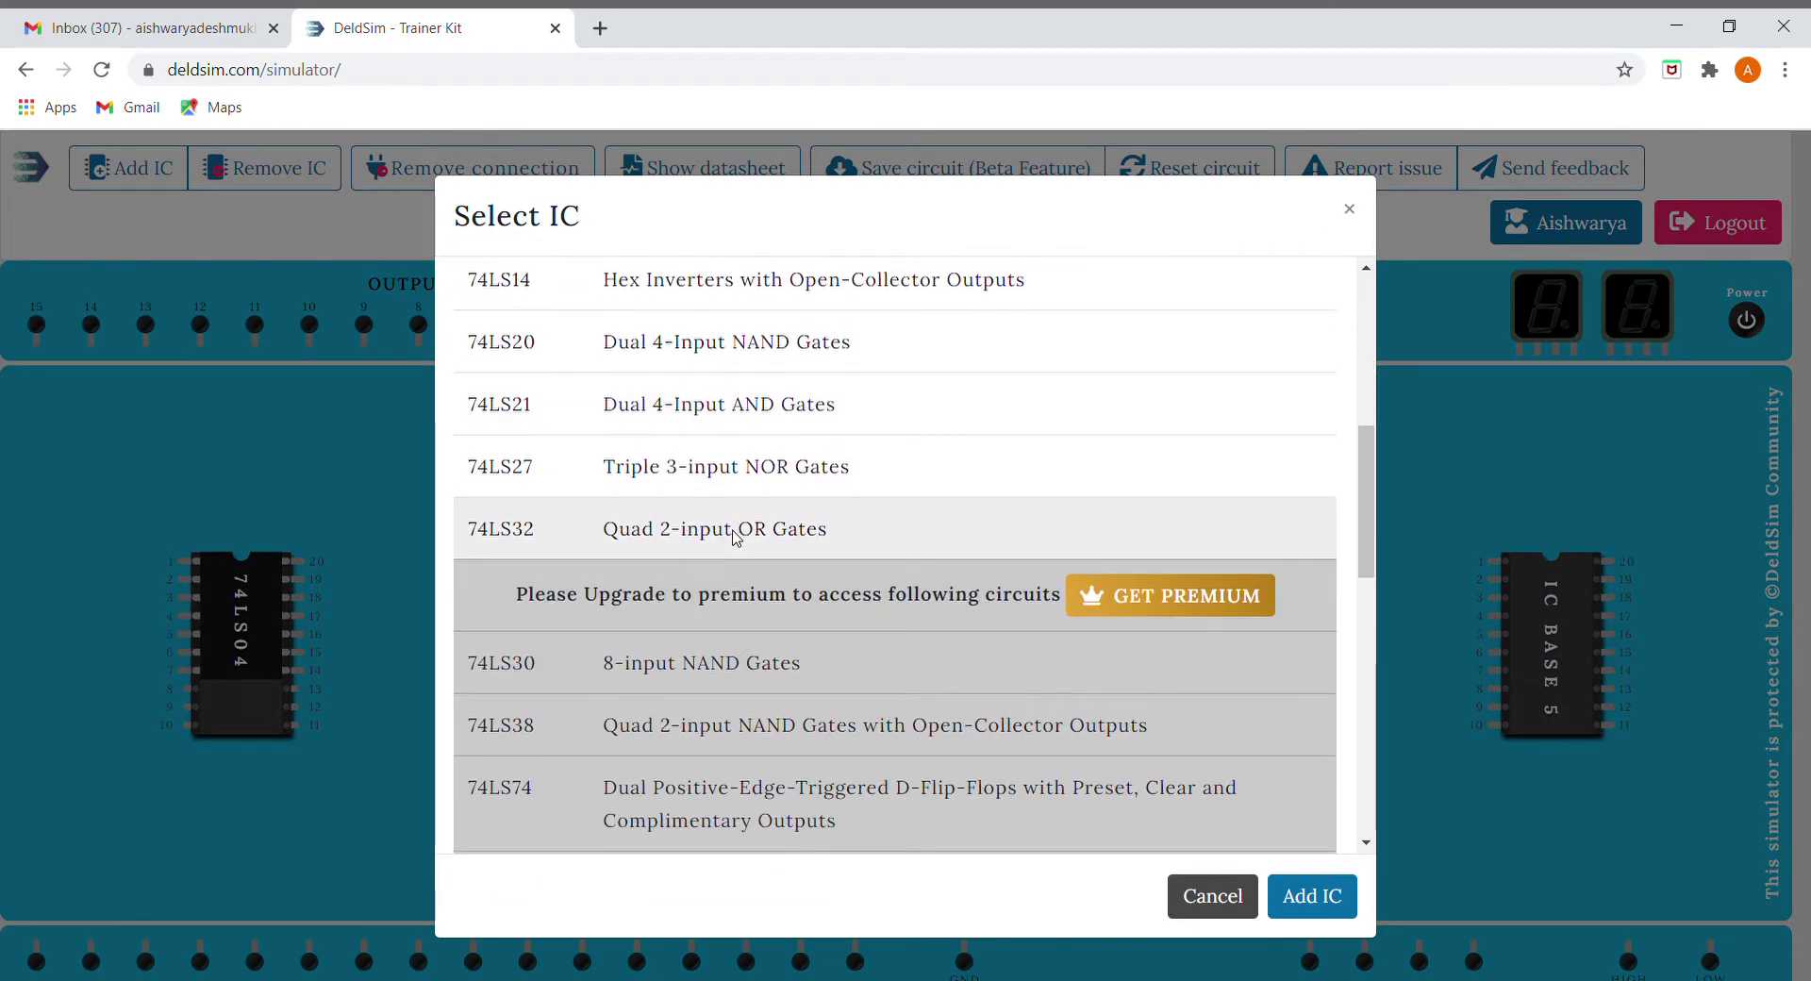
left_click(741, 547)
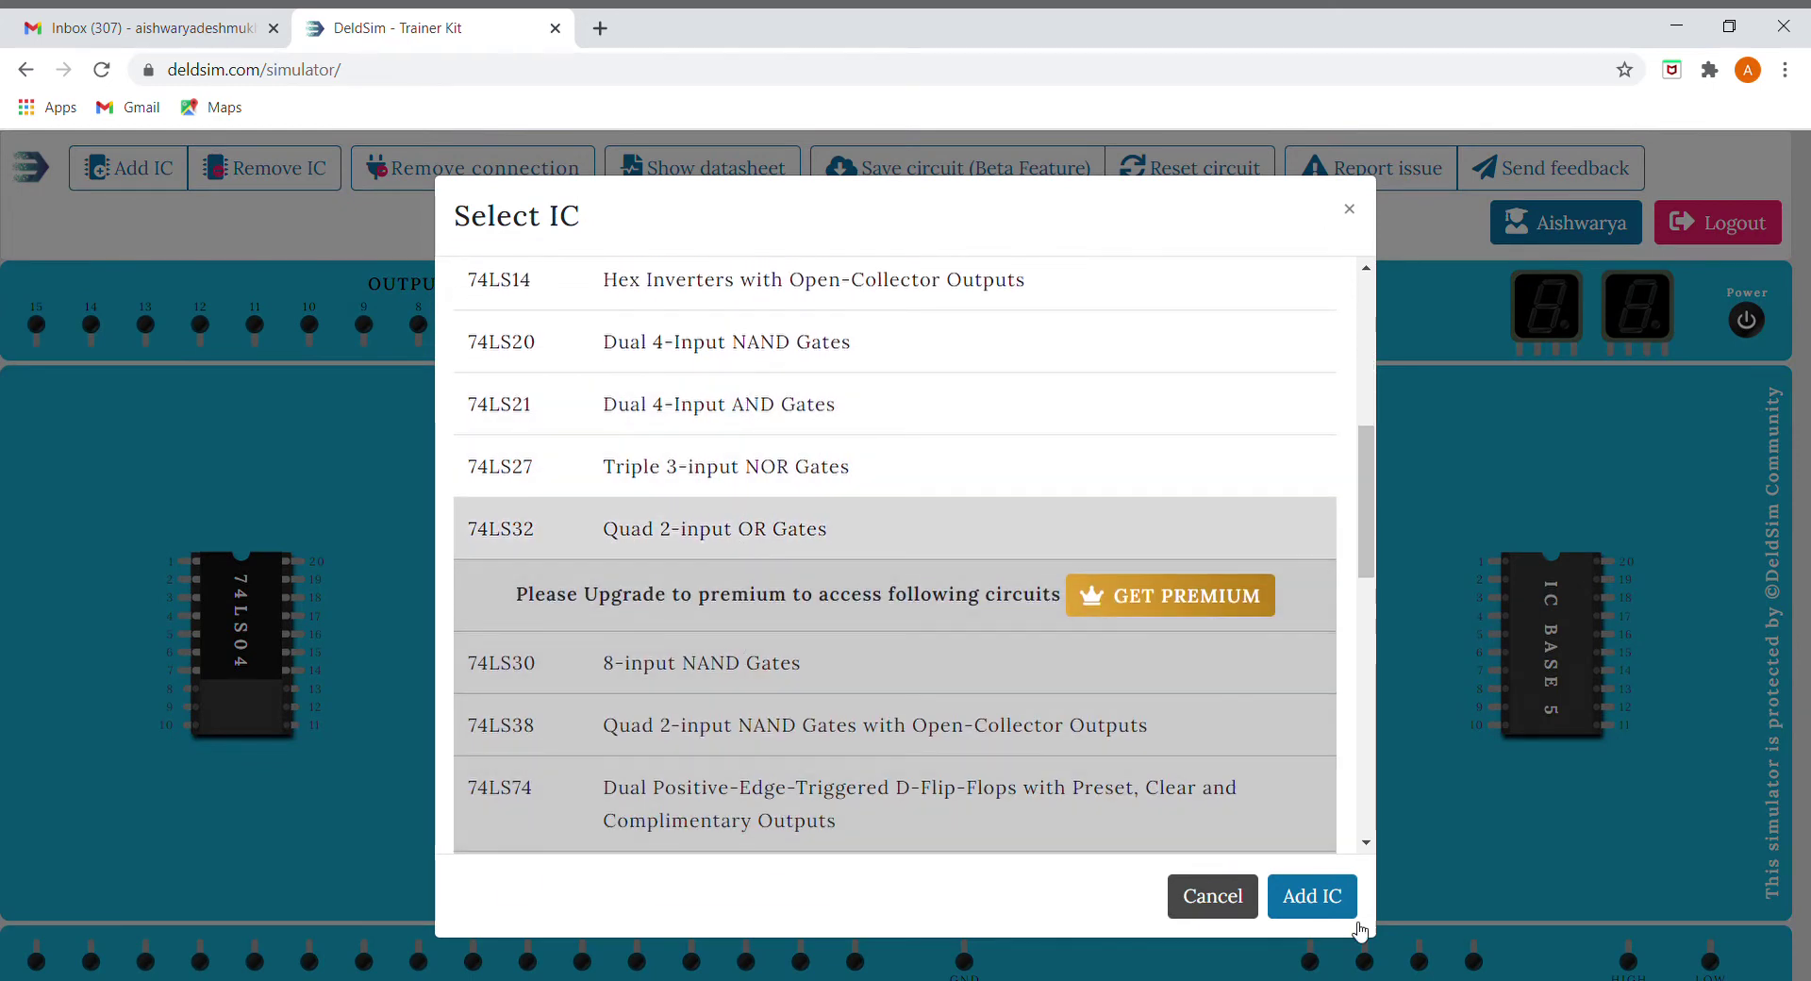
left_click(1316, 898)
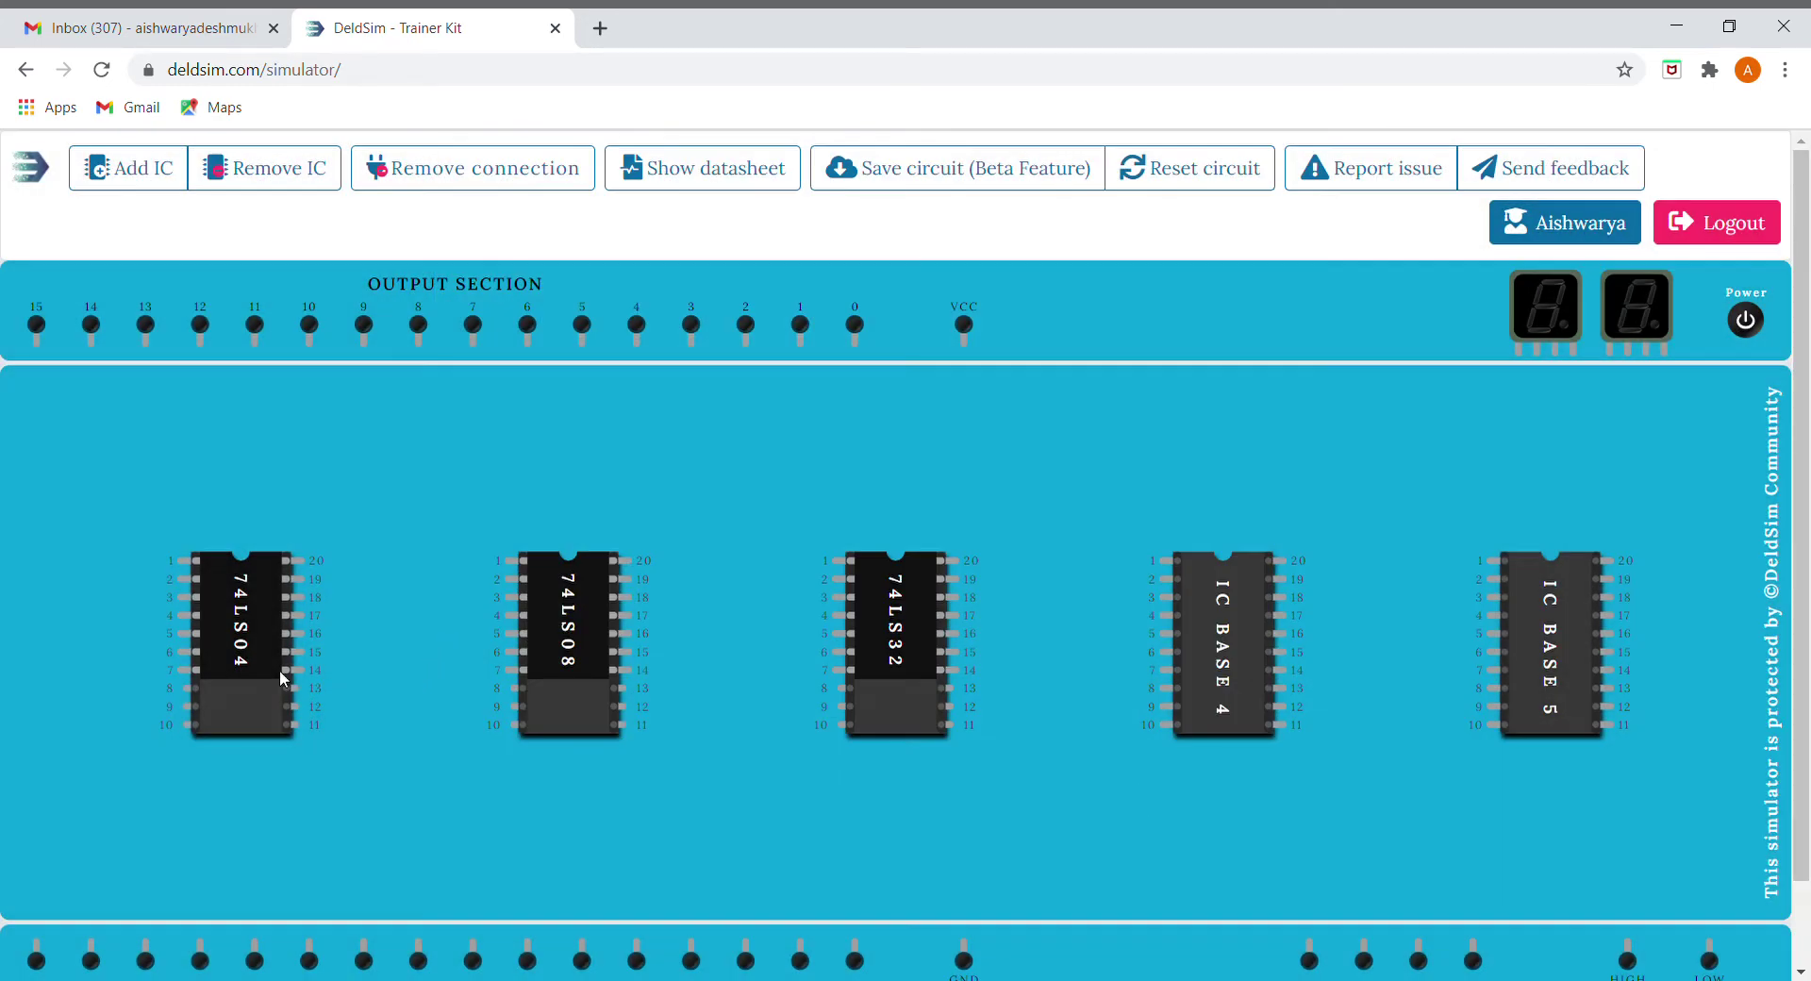
Wire pin 7 of the 74LS04, 74LS08 and 74LS32 to GND
mouse_move(196, 670)
left_mouse_down()
mouse_move(778, 817)
mouse_move(967, 951)
left_mouse_up()
mouse_move(183, 670)
left_mouse_down()
mouse_move(951, 922)
mouse_move(963, 948)
left_mouse_up()
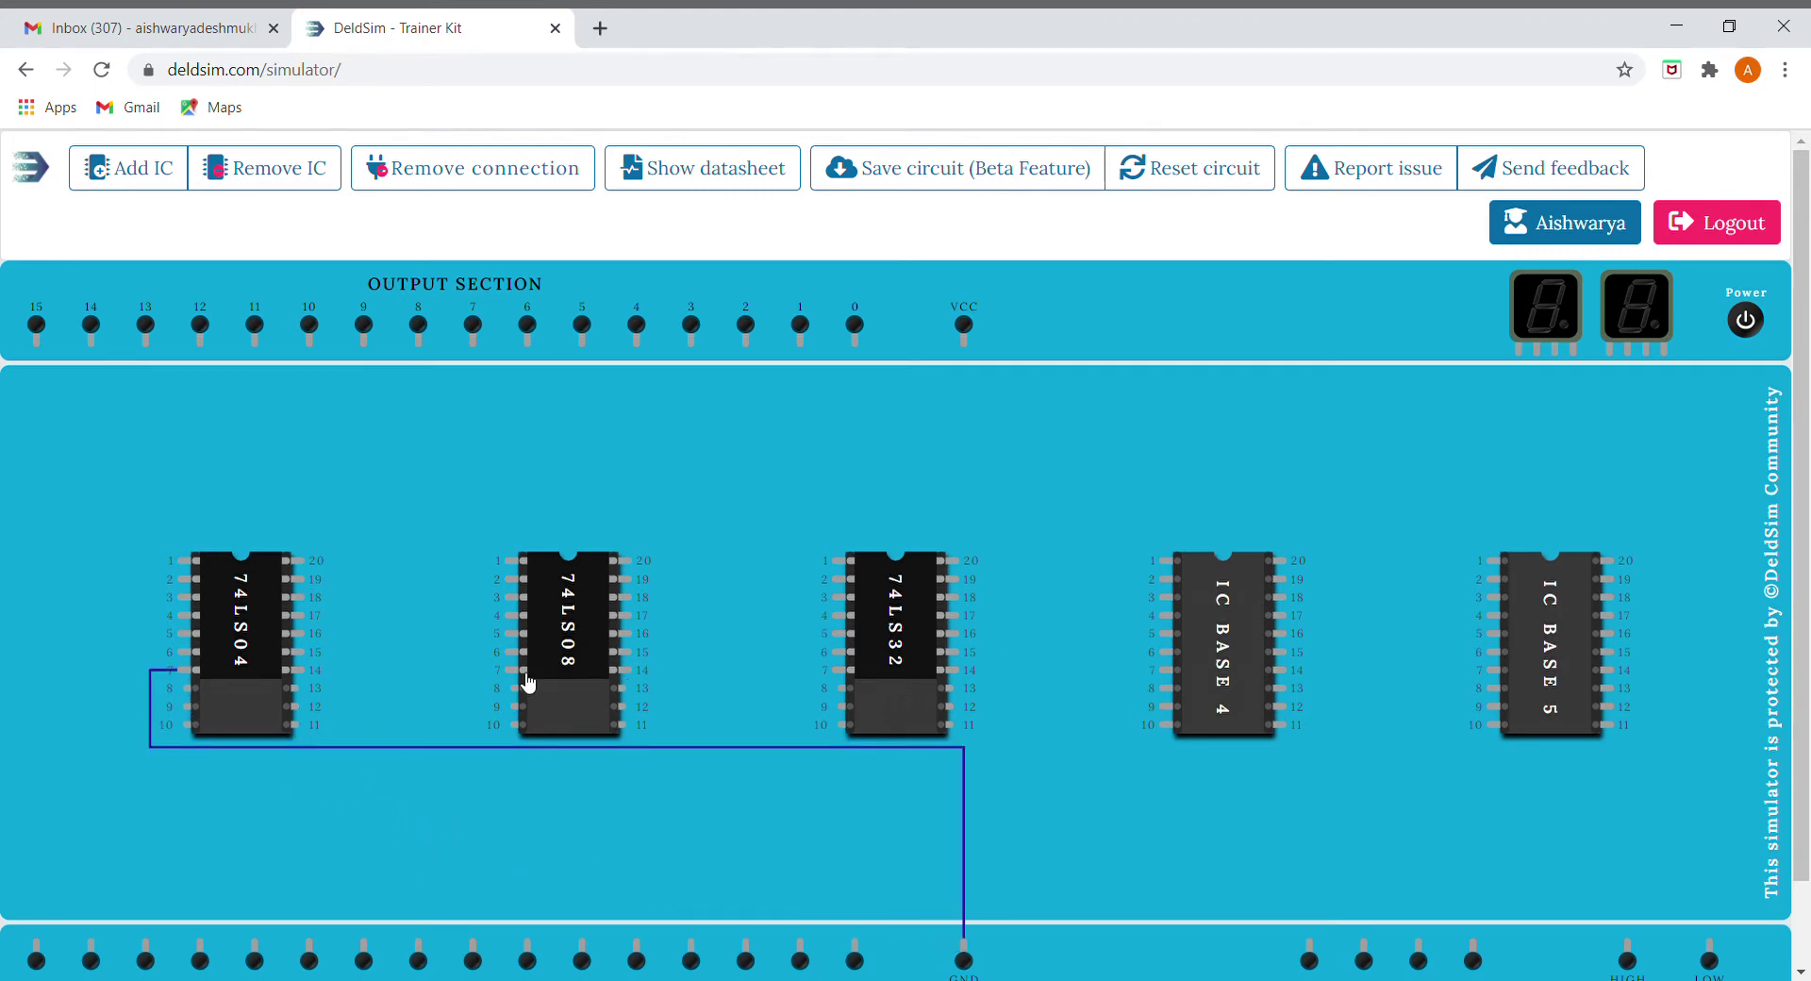
left_click_drag(623, 725, 965, 946)
left_click_drag(520, 672, 966, 951)
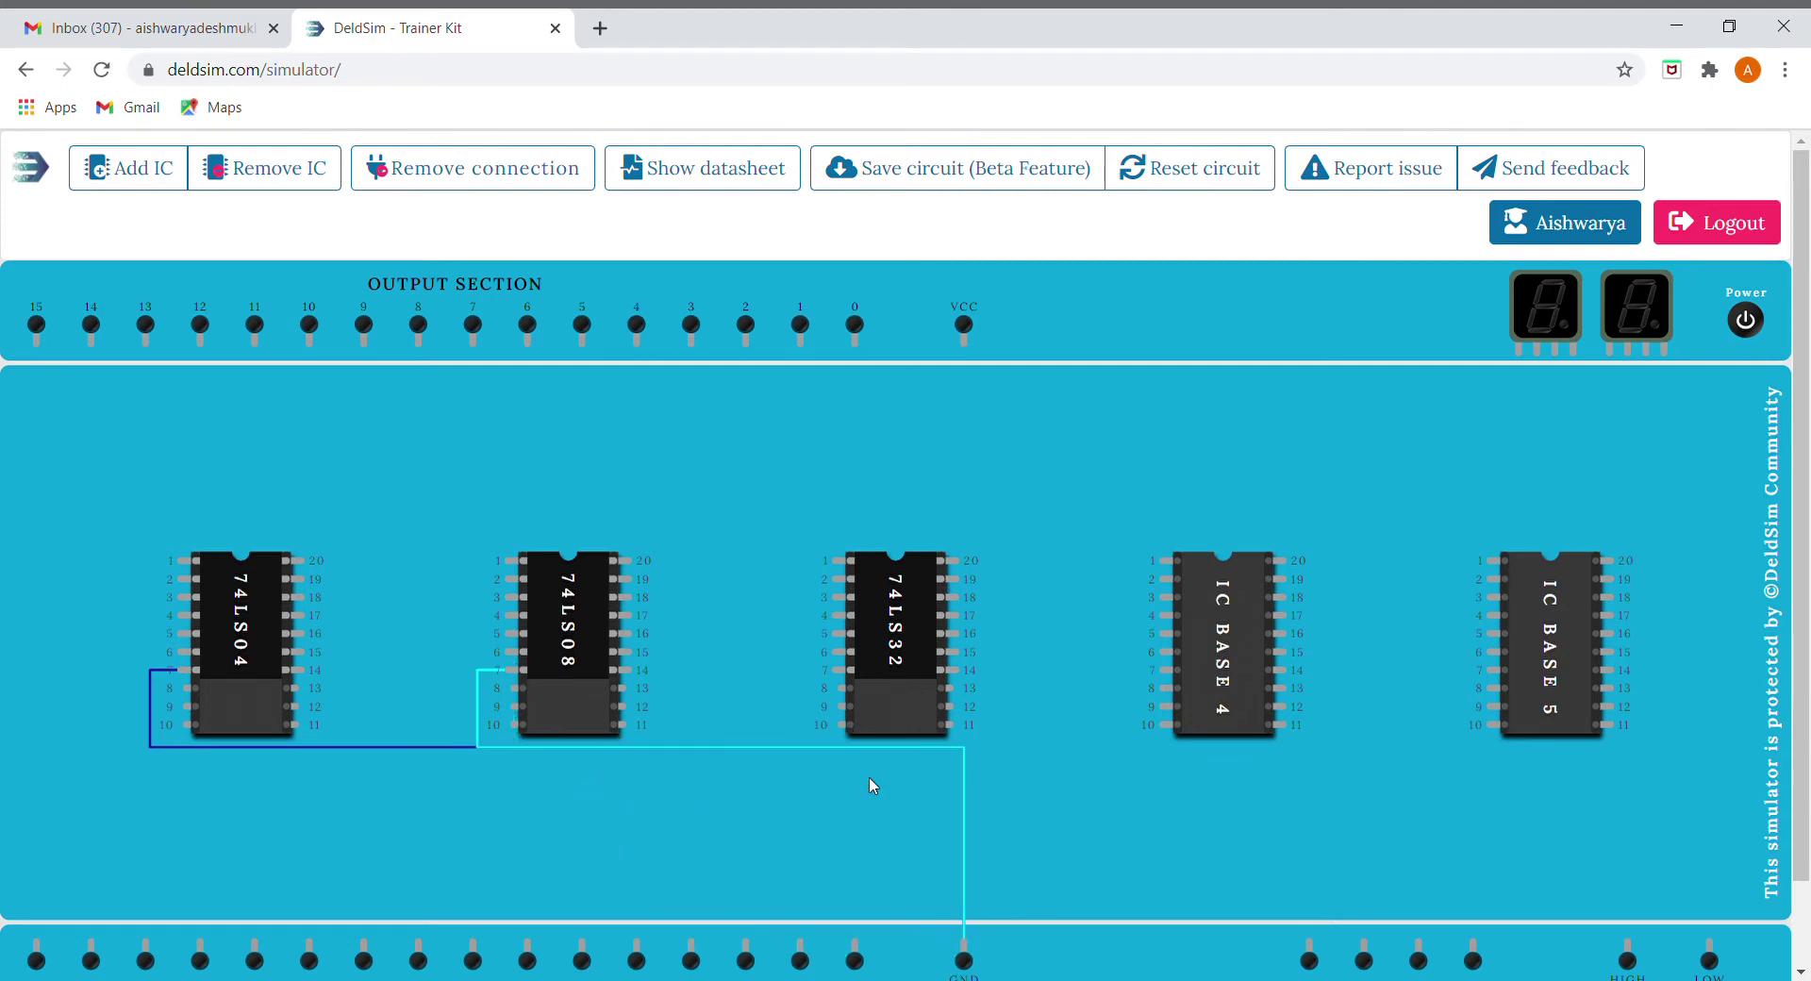
mouse_move(837, 669)
left_mouse_down()
mouse_move(971, 906)
mouse_move(965, 951)
left_mouse_up()
Wire pin 20 of the 74LS04, 74LS08 and 74LS32 to VCC
mouse_move(298, 560)
left_mouse_down()
mouse_move(797, 416)
mouse_move(969, 339)
left_mouse_up()
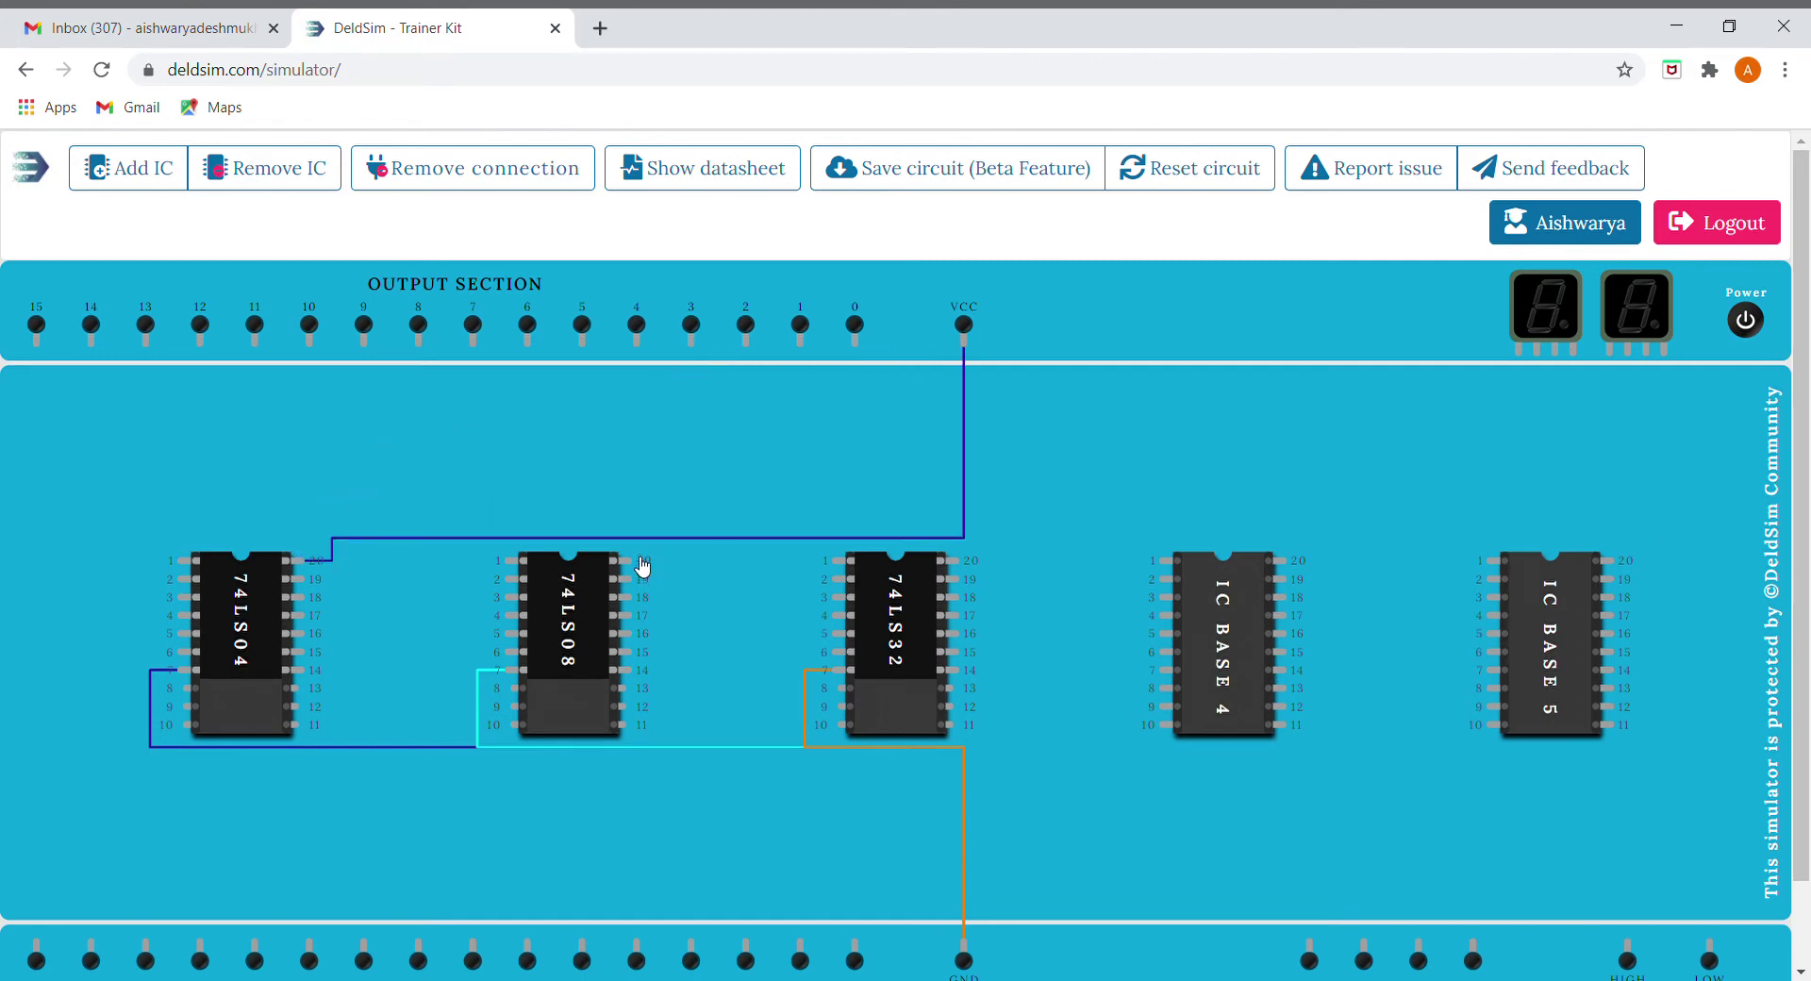
left_click_drag(628, 564, 938, 357)
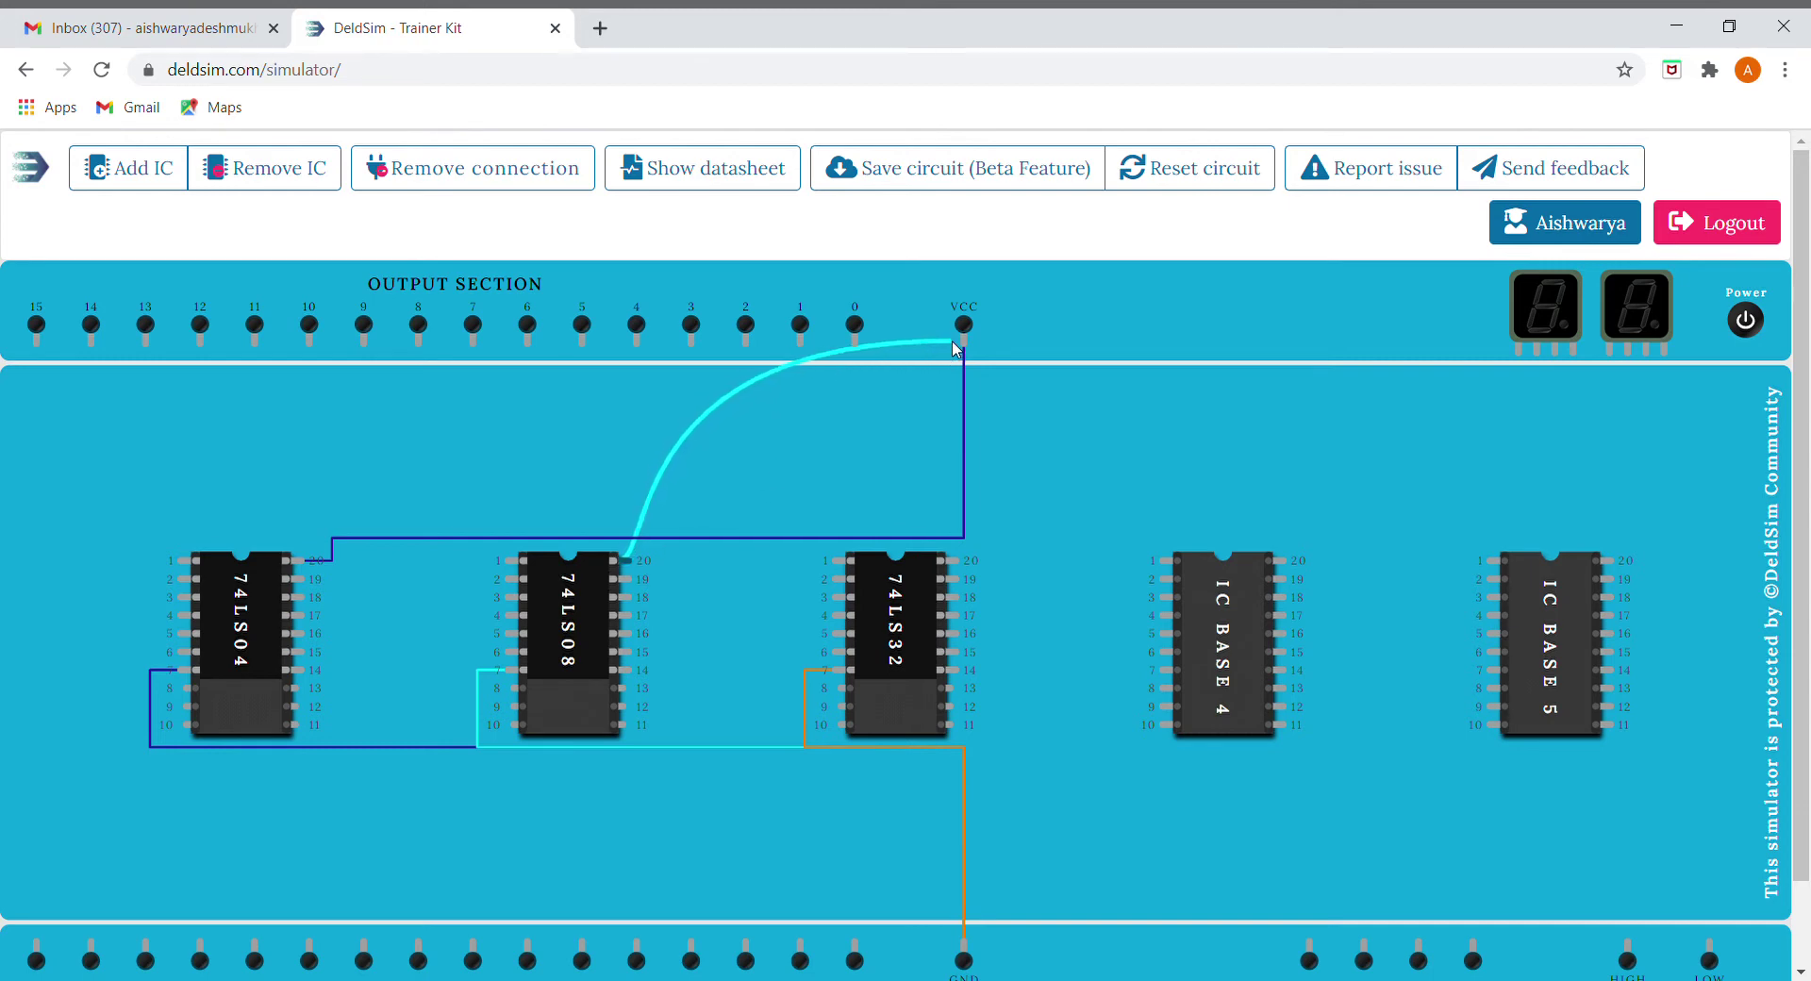
left_click_drag(938, 357, 963, 338)
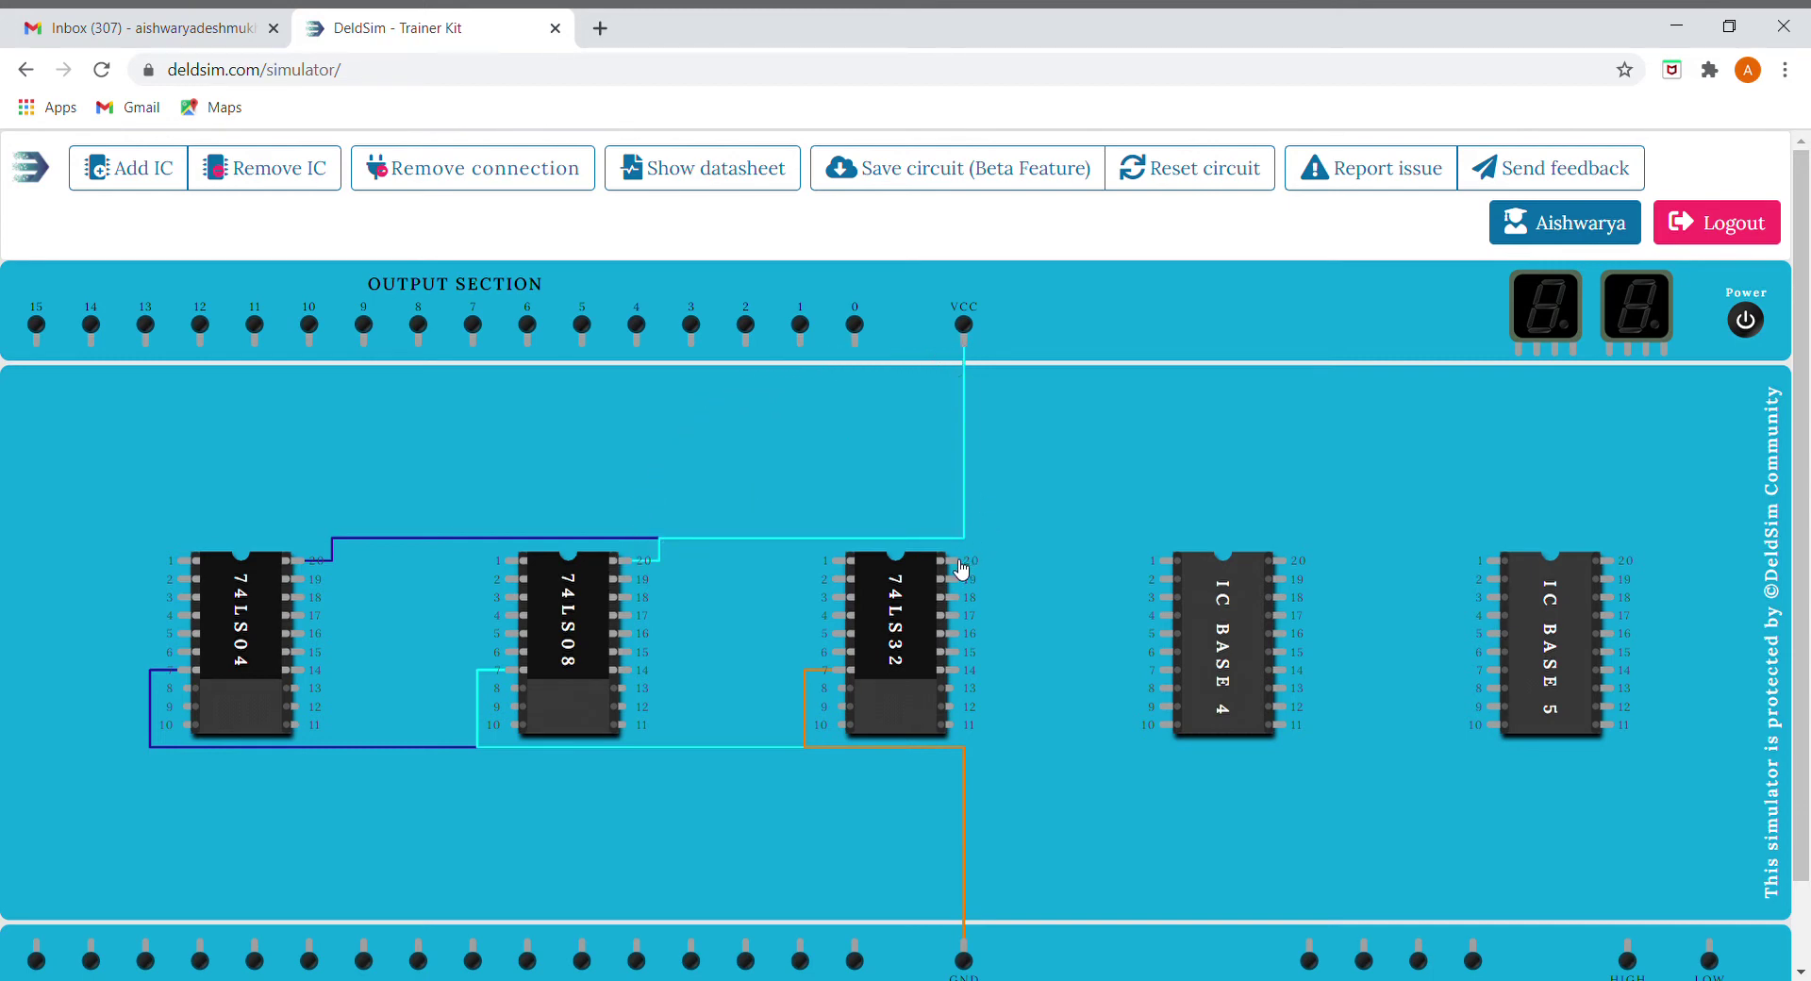
left_click_drag(961, 566, 972, 355)
After checking the PDF diagram, wire 74LS04 pins 1 and 3 to two adjacent bottom input terminals
left_click(83, 28)
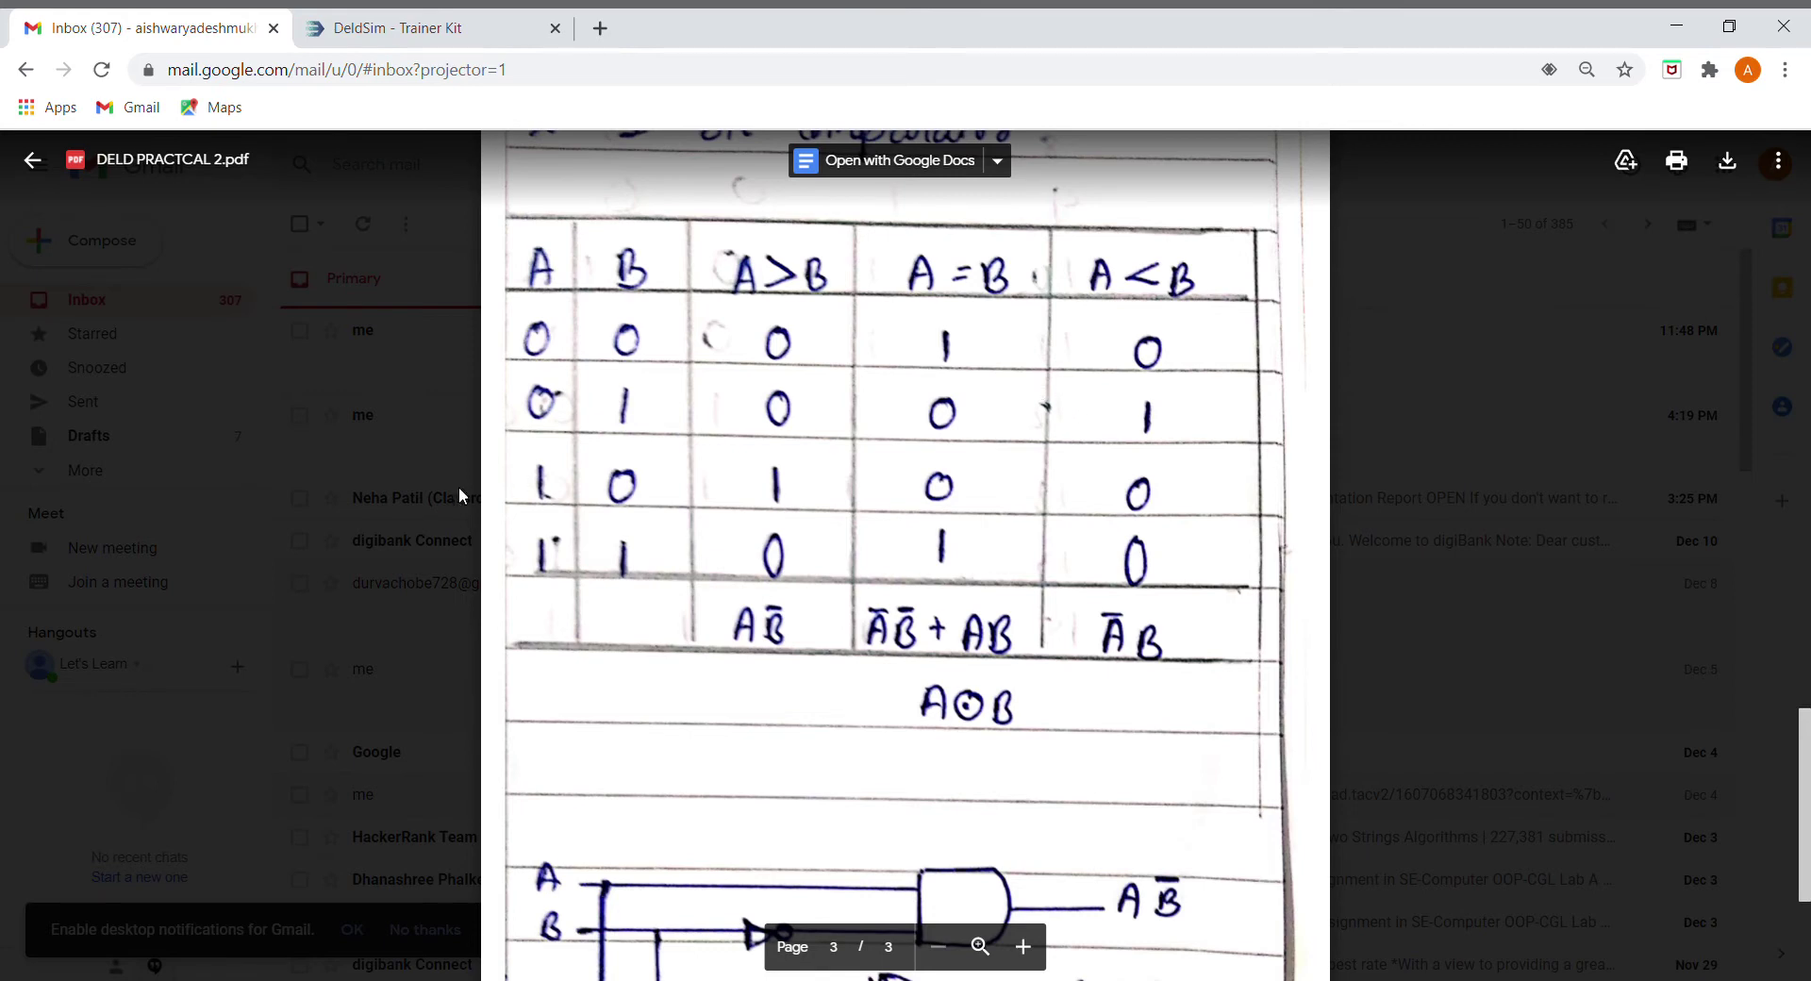
left_click(383, 35)
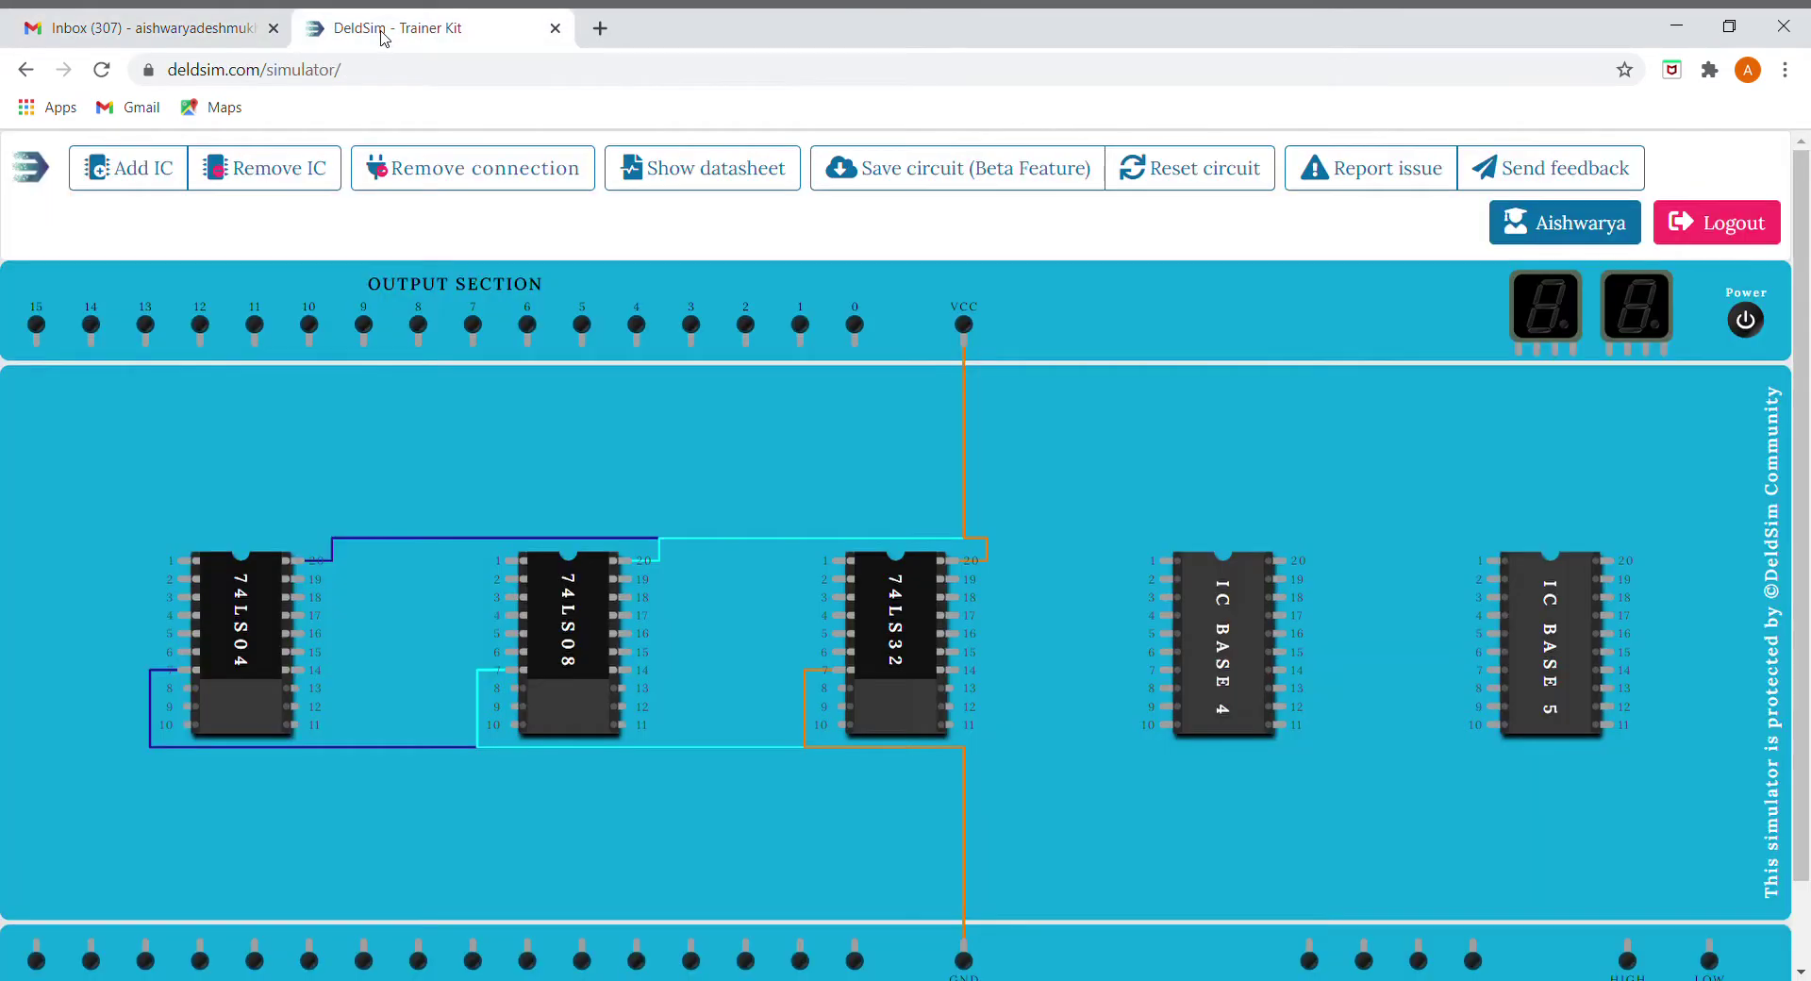
mouse_move(184, 561)
left_mouse_down()
mouse_move(805, 868)
mouse_move(802, 955)
left_mouse_up()
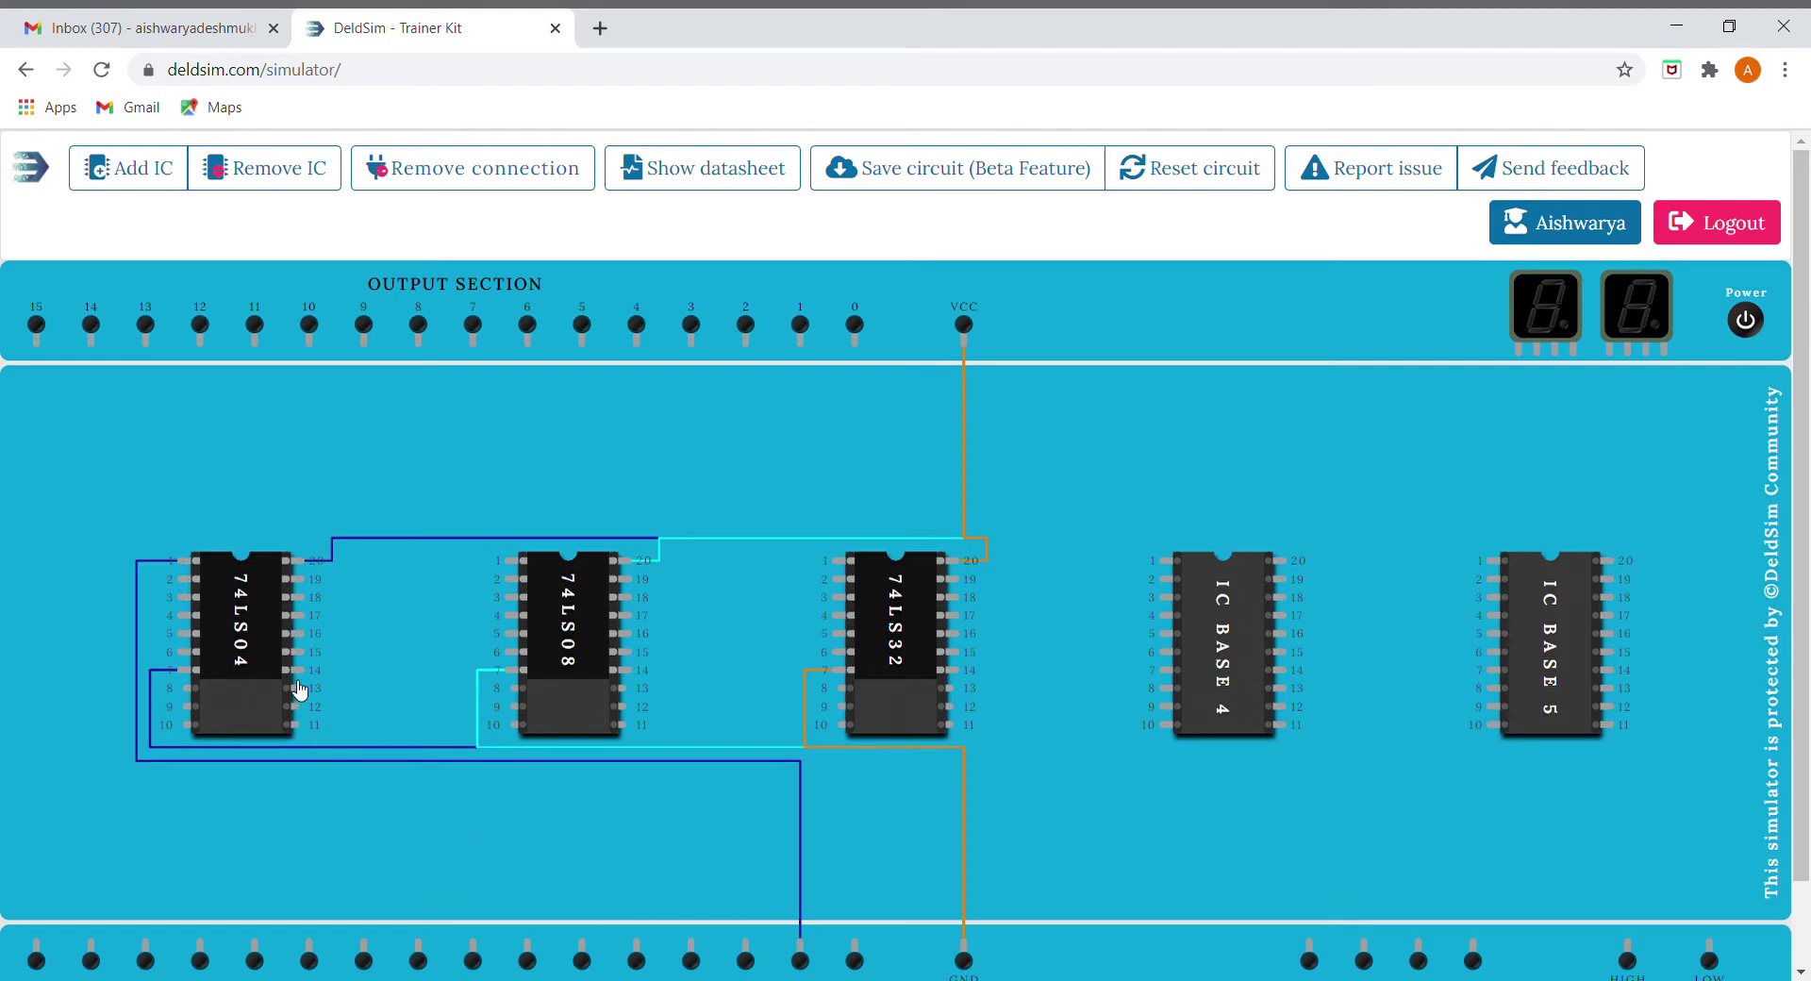
left_click_drag(180, 591, 858, 945)
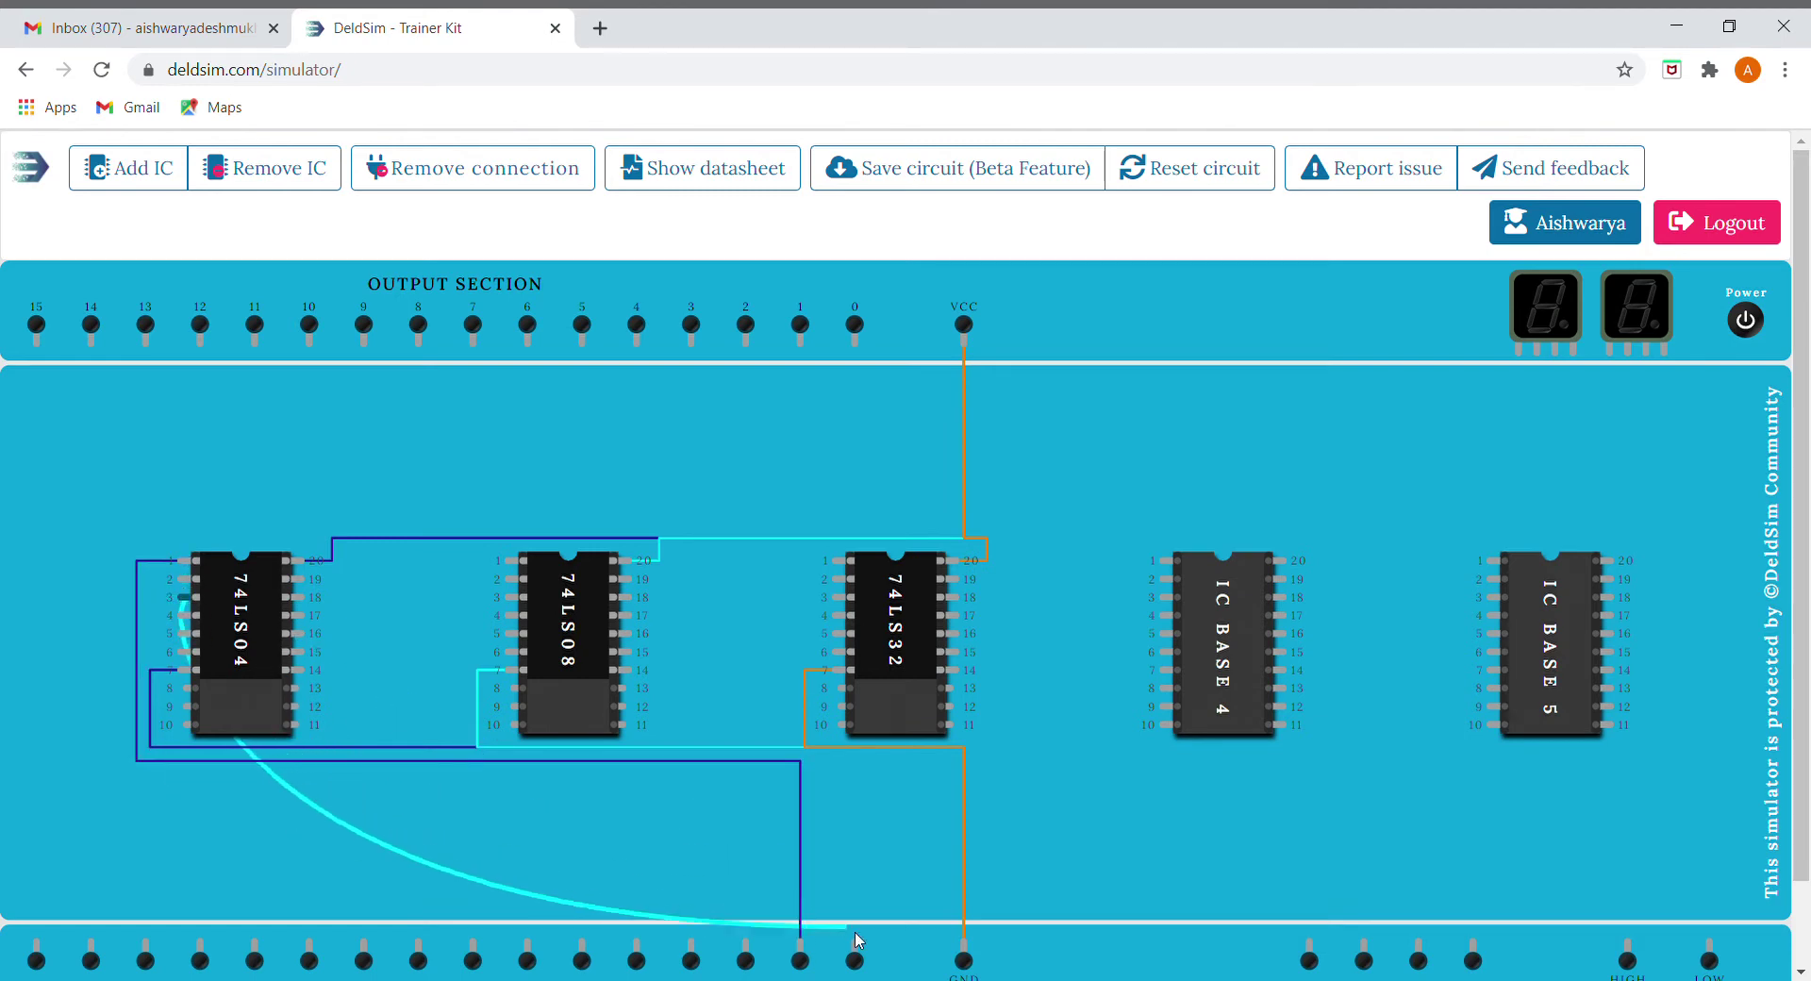
left_click_drag(858, 946, 857, 949)
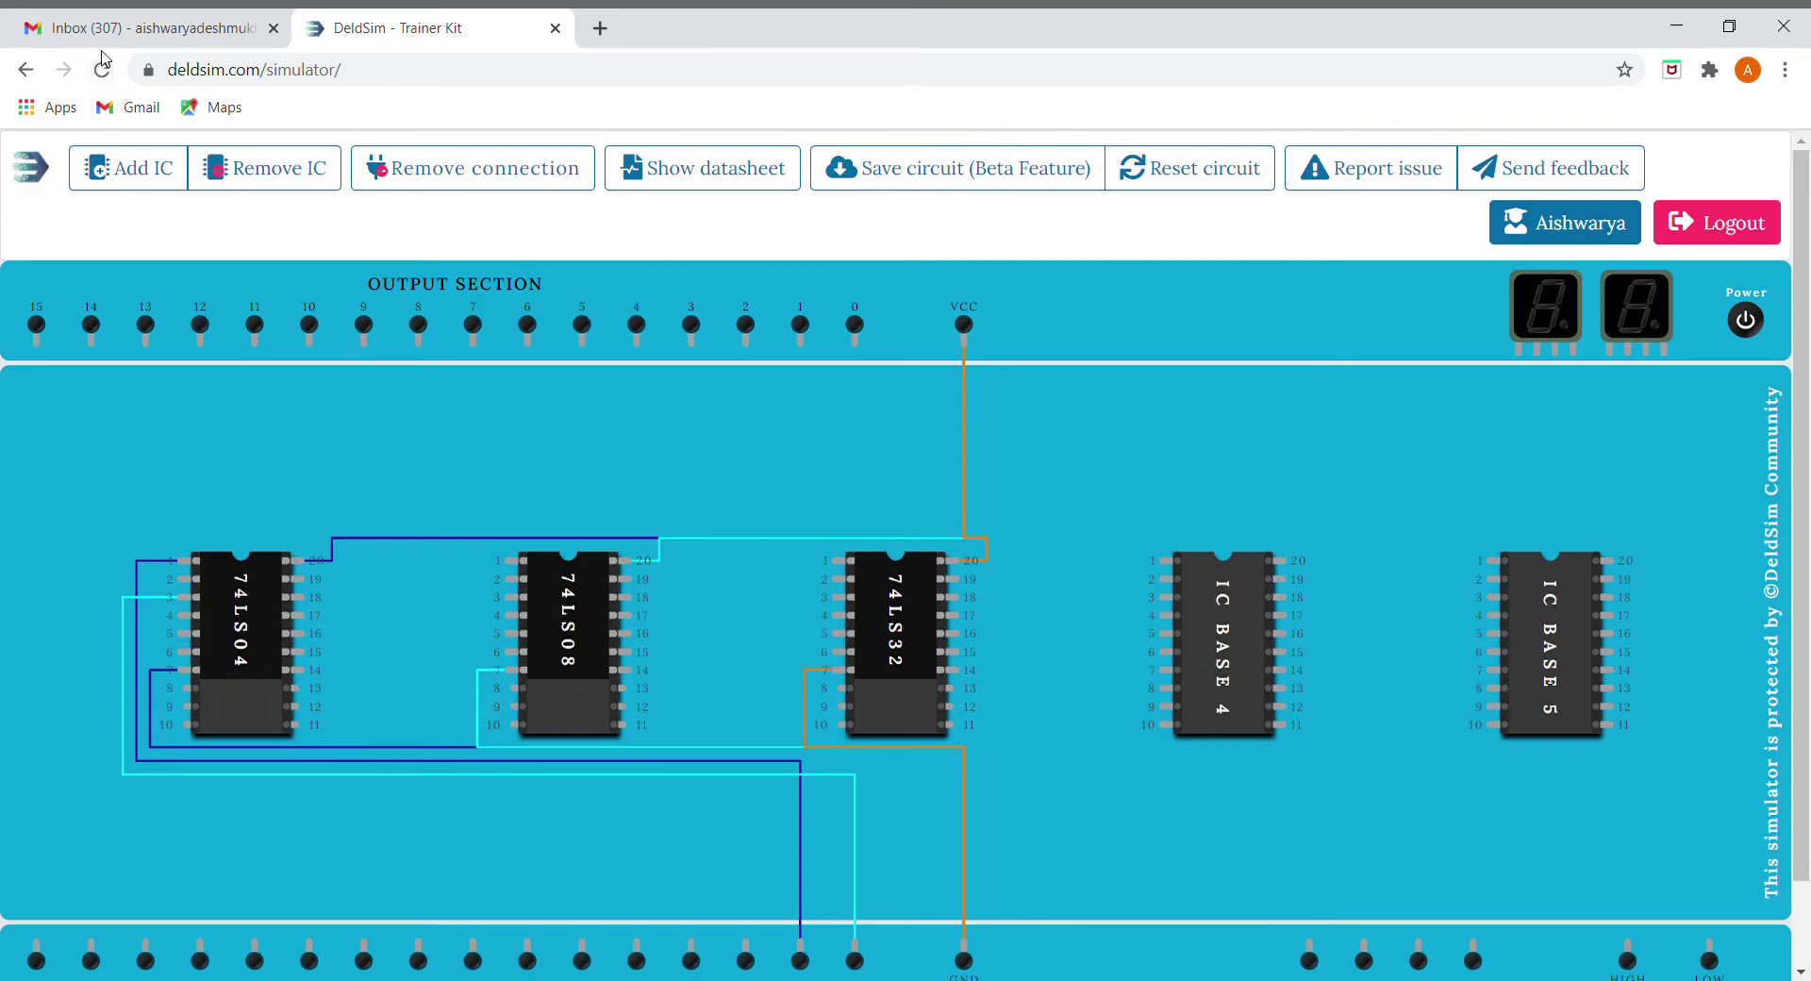
Recheck the truth table, then run a wire from a 74LS08 input pin toward a bottom input terminal
left_click(104, 29)
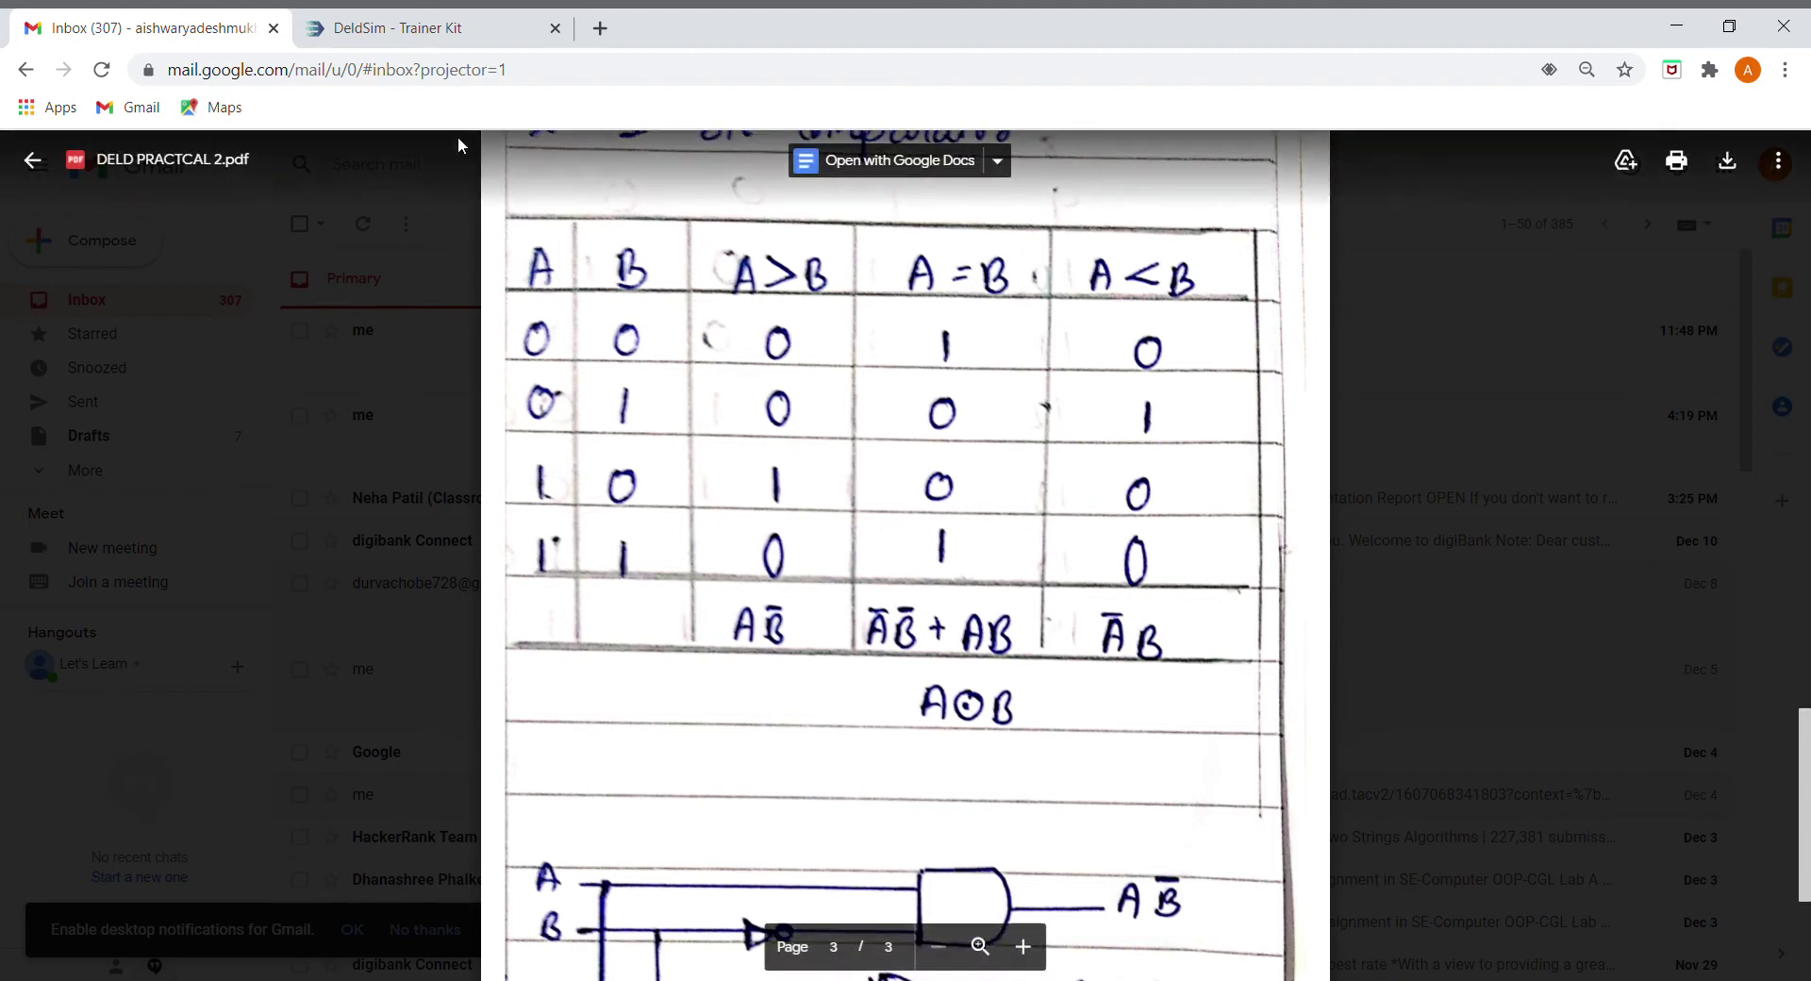
left_click(396, 29)
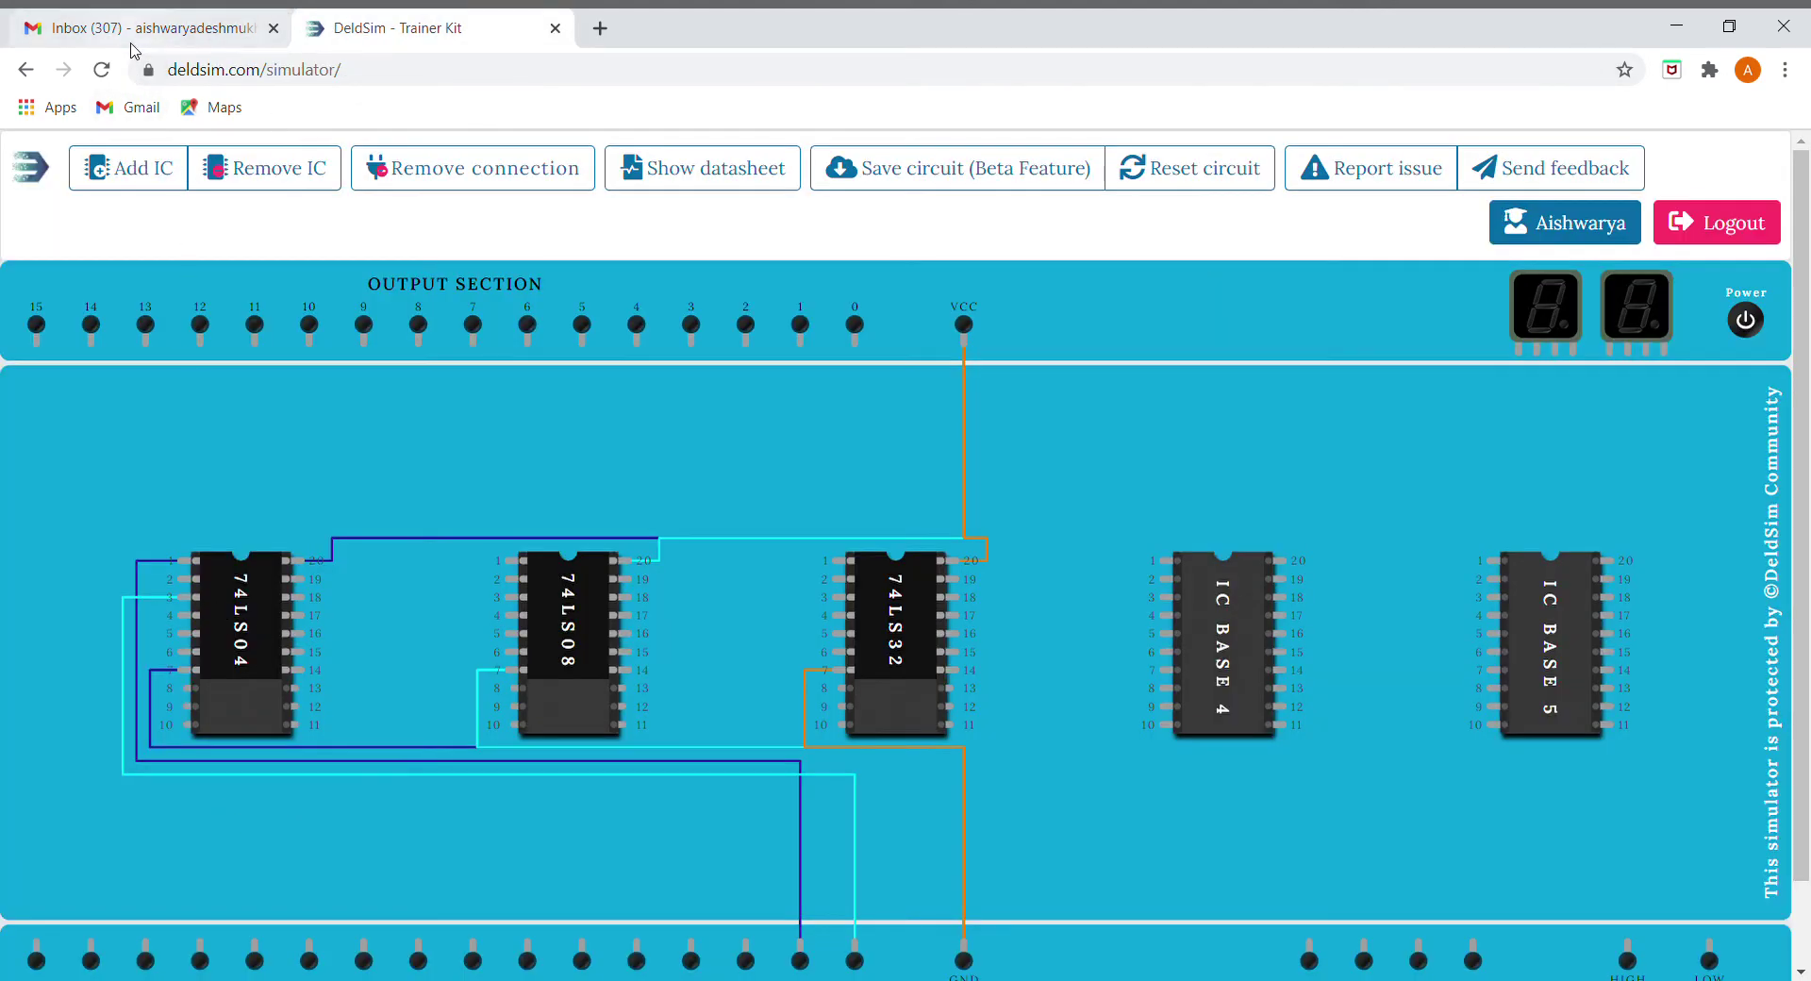
left_click(139, 31)
left_click(373, 28)
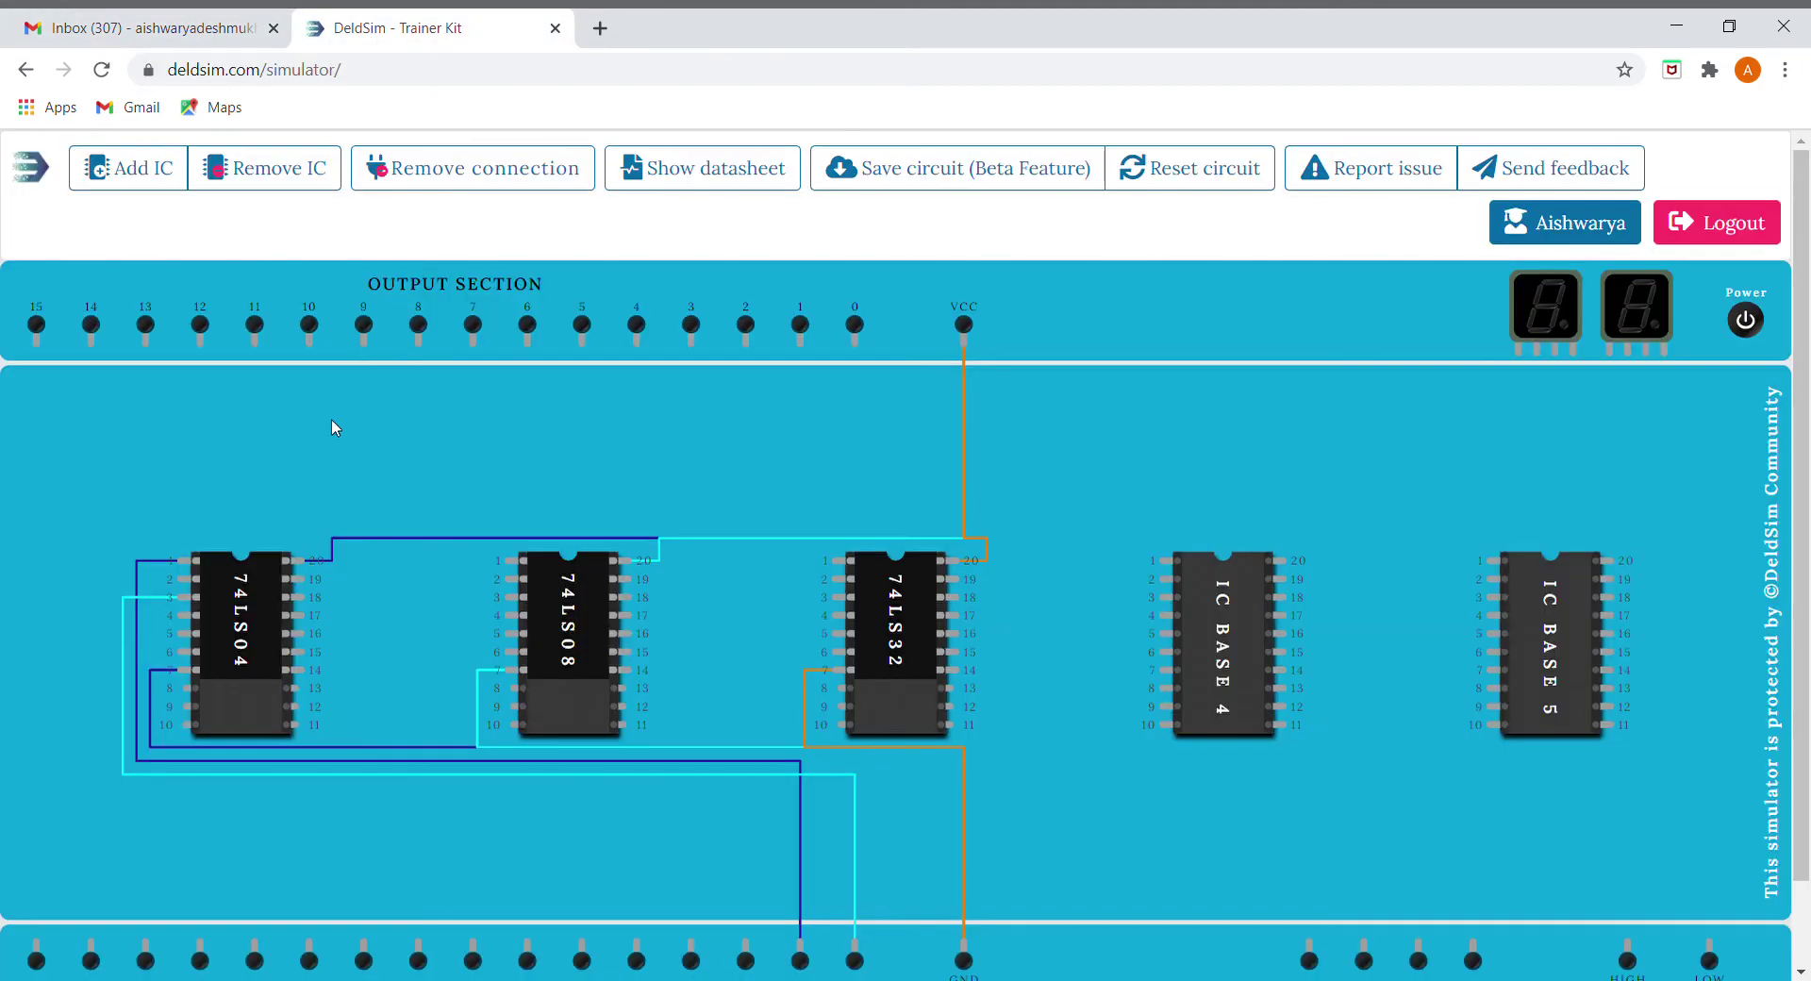
left_click_drag(511, 569, 493, 589)
left_click_drag(657, 877, 807, 959)
Fix the 74LS08 wire on its input terminal and connect 74LS04 pin 4 to 74LS08 pin 2
left_click(803, 956)
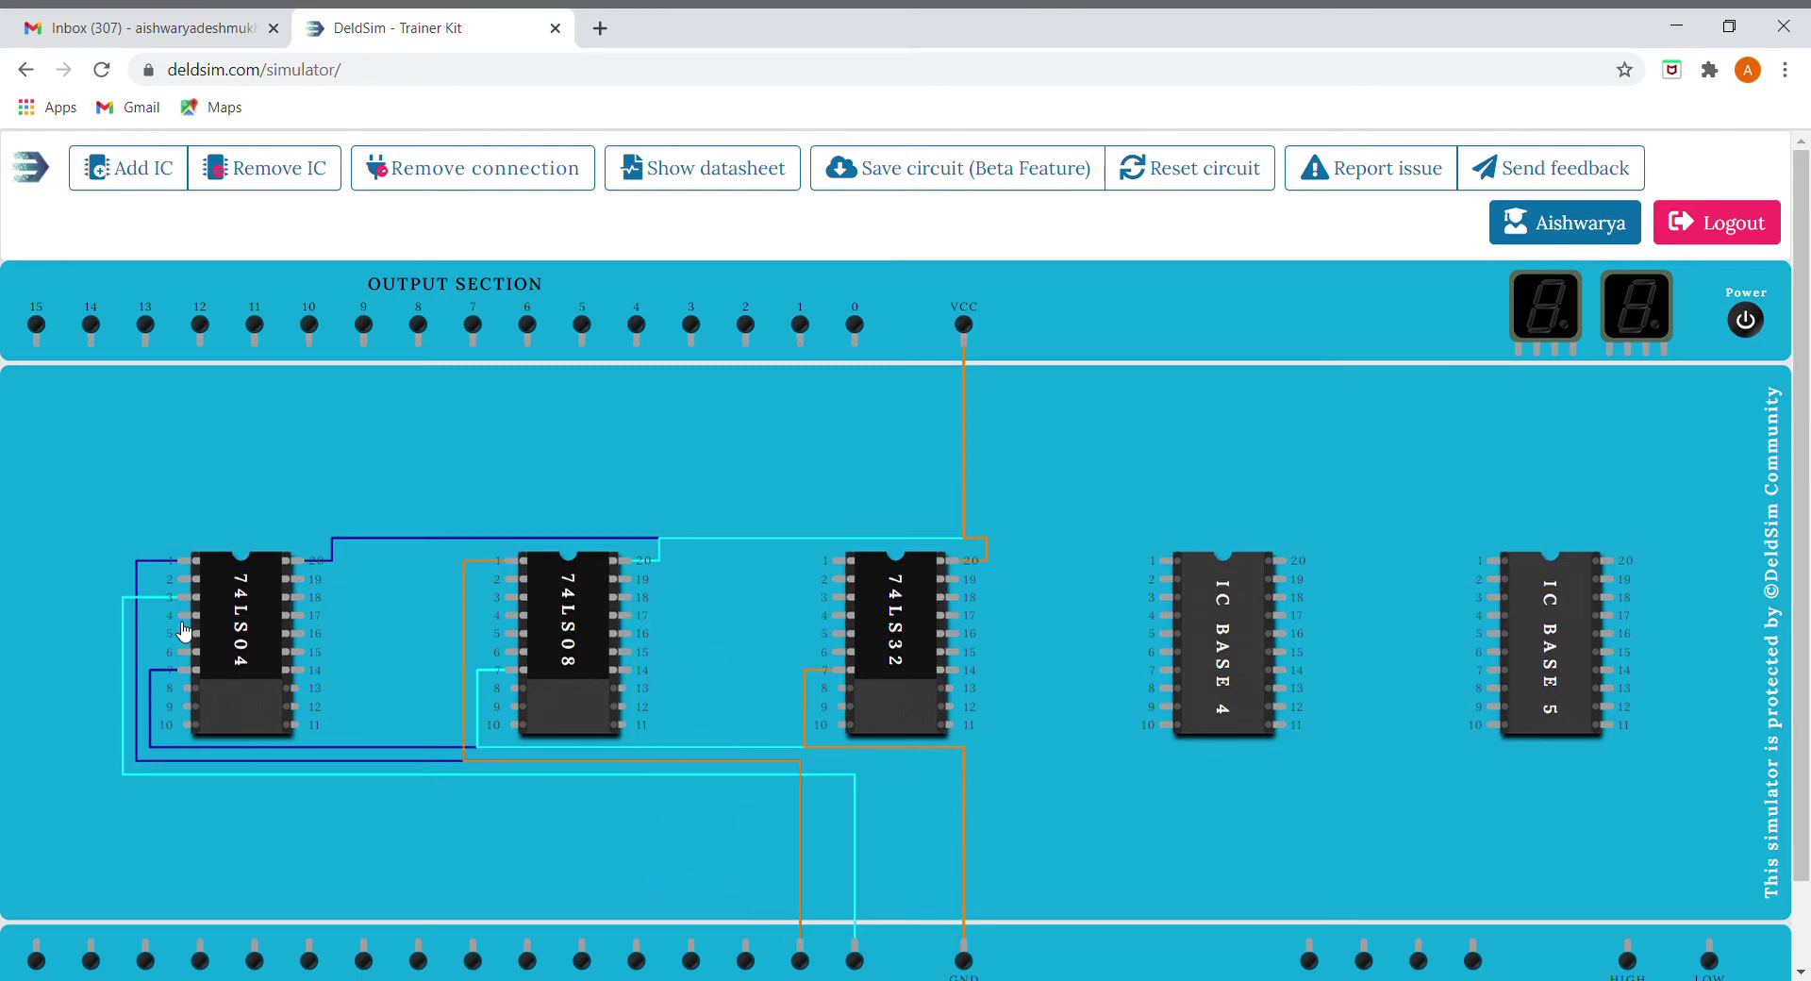
left_click_drag(193, 618, 514, 582)
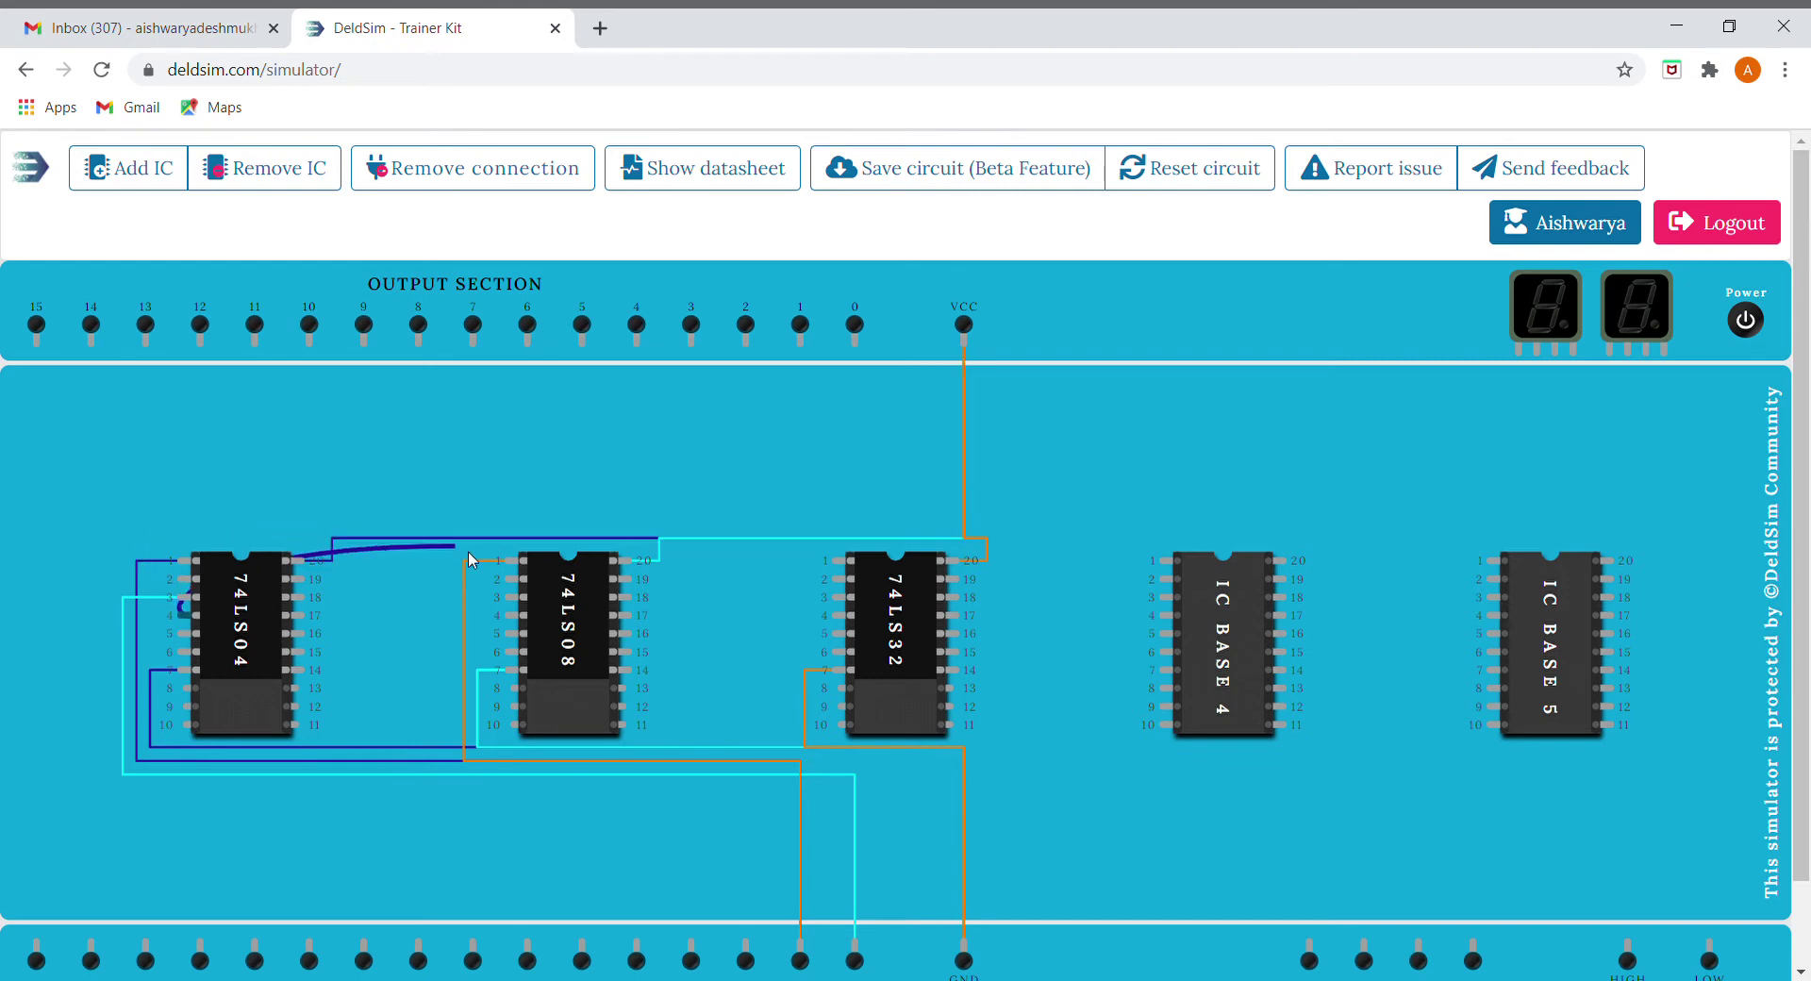
left_click(514, 582)
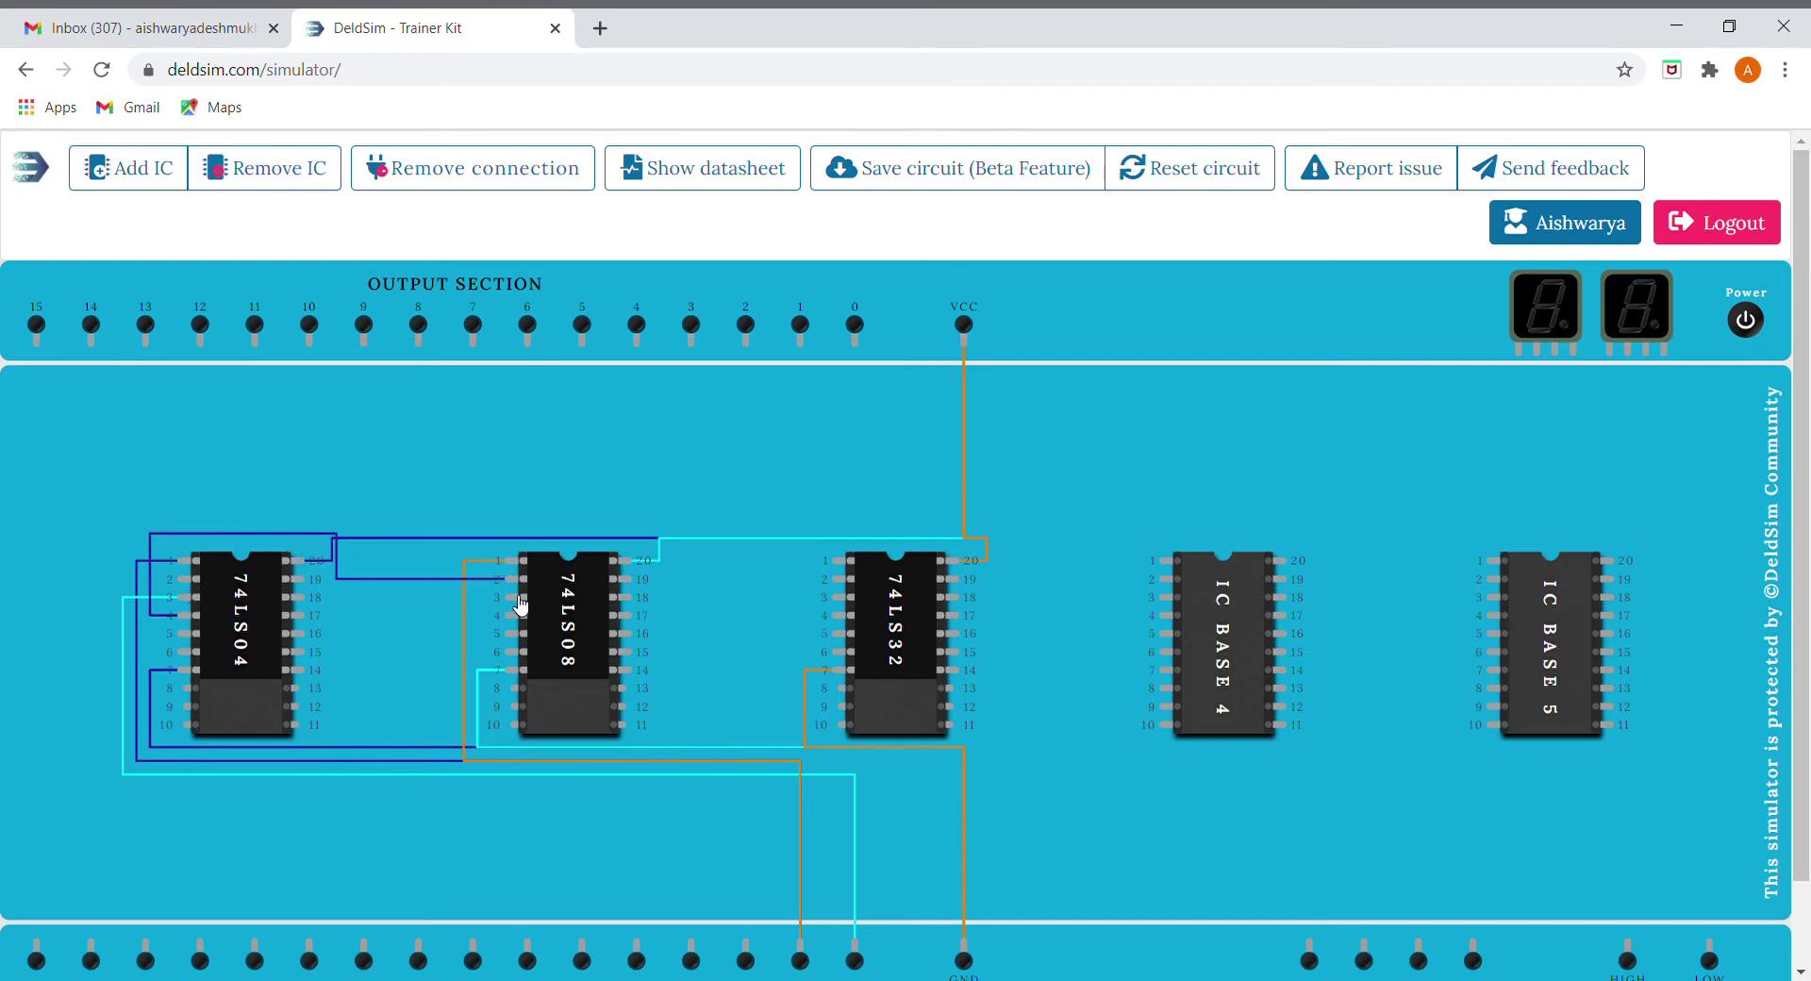
Connect 74LS08 pin 3 to output 2, checking the truth table PDF before and after
left_click(168, 31)
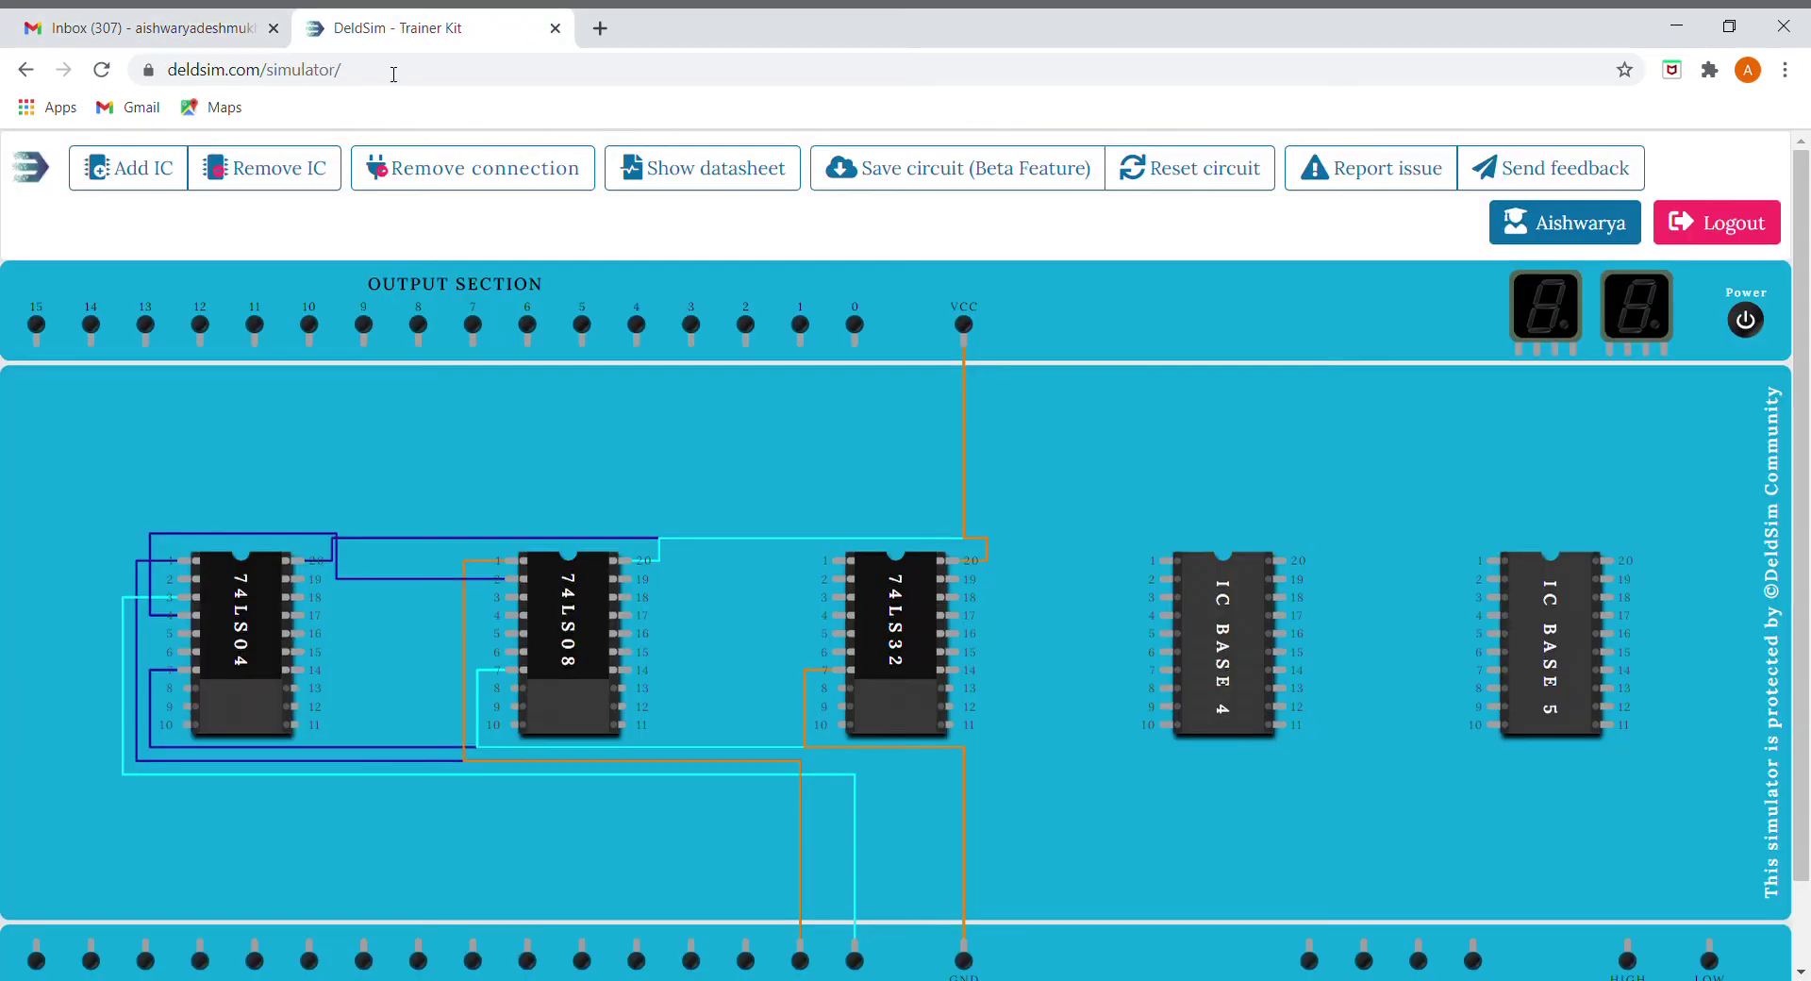
left_click(400, 28)
left_click(510, 597)
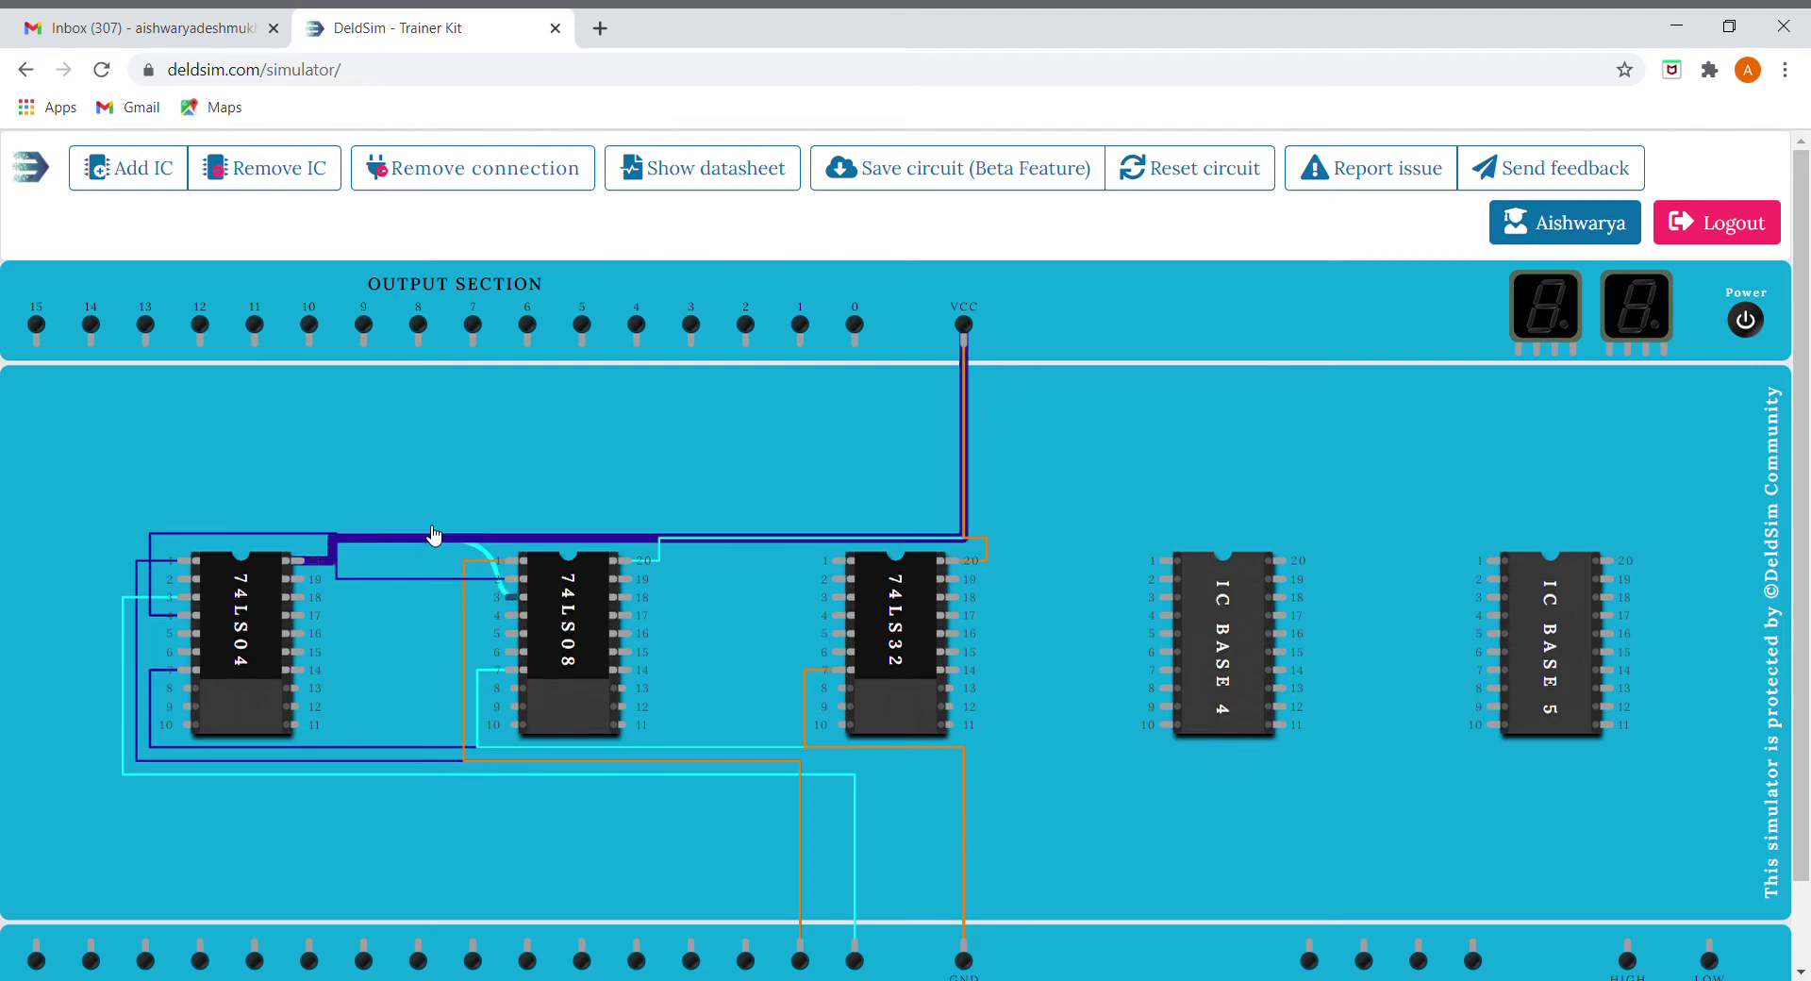
left_click(750, 351)
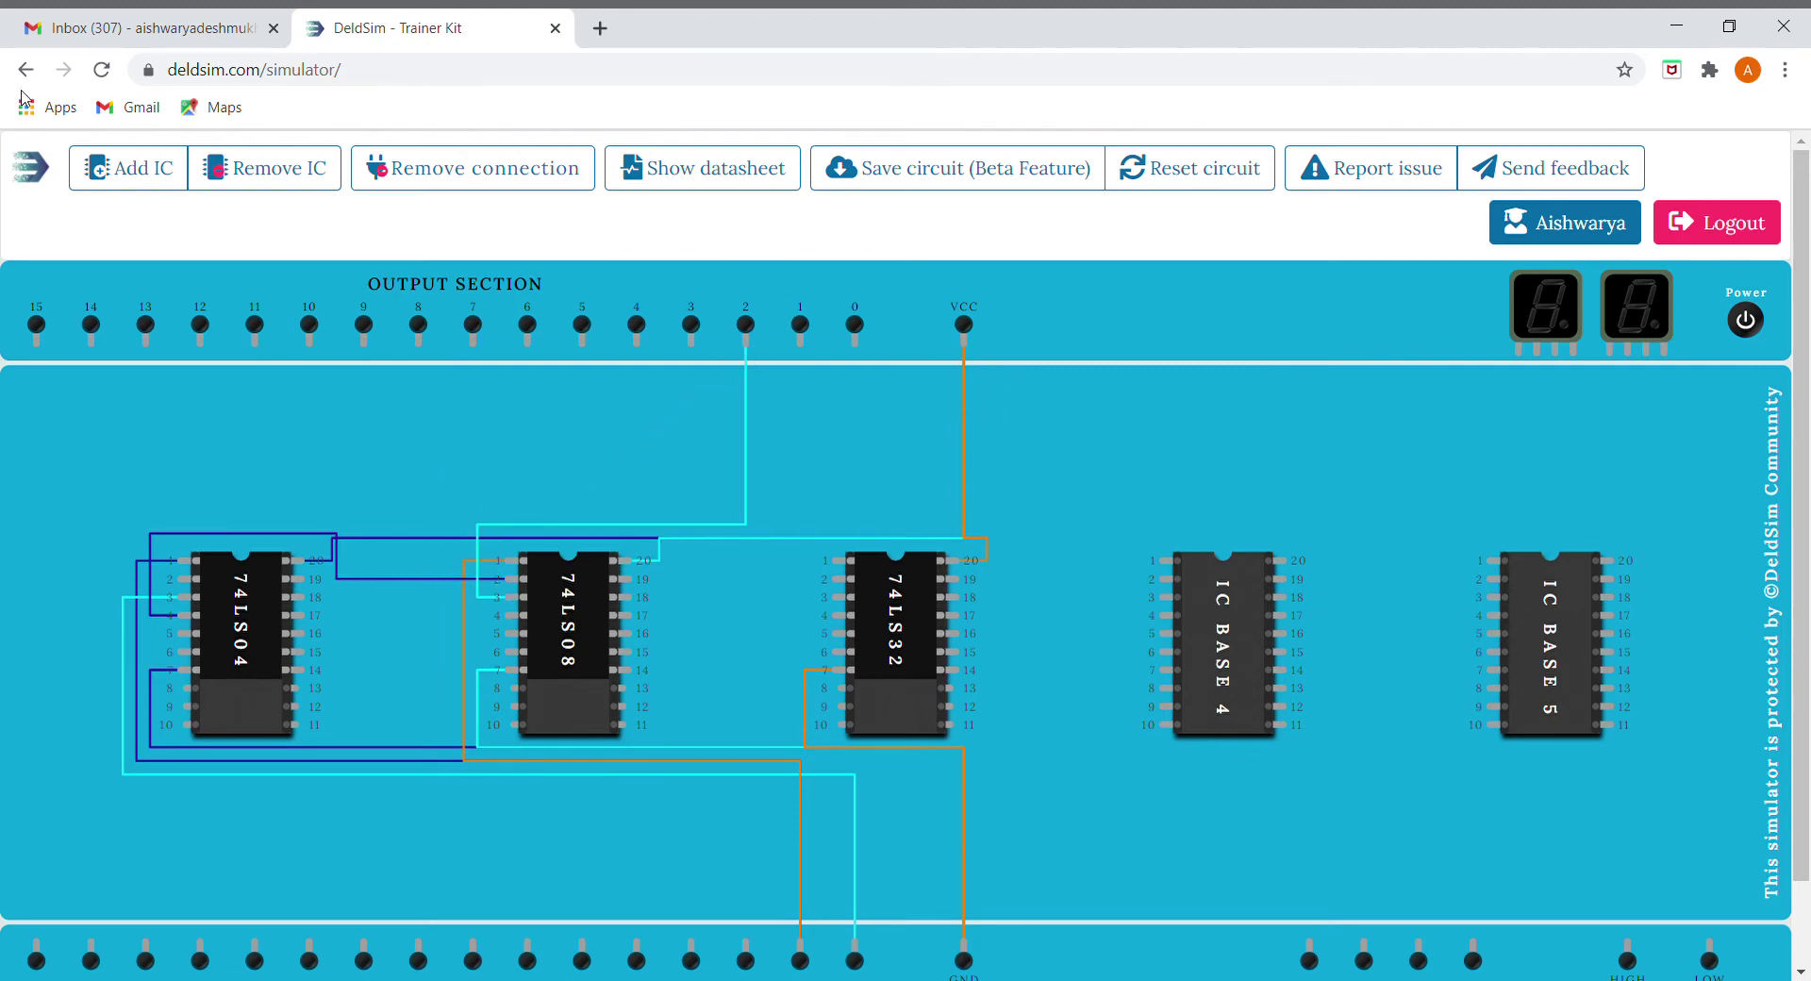
left_click(74, 43)
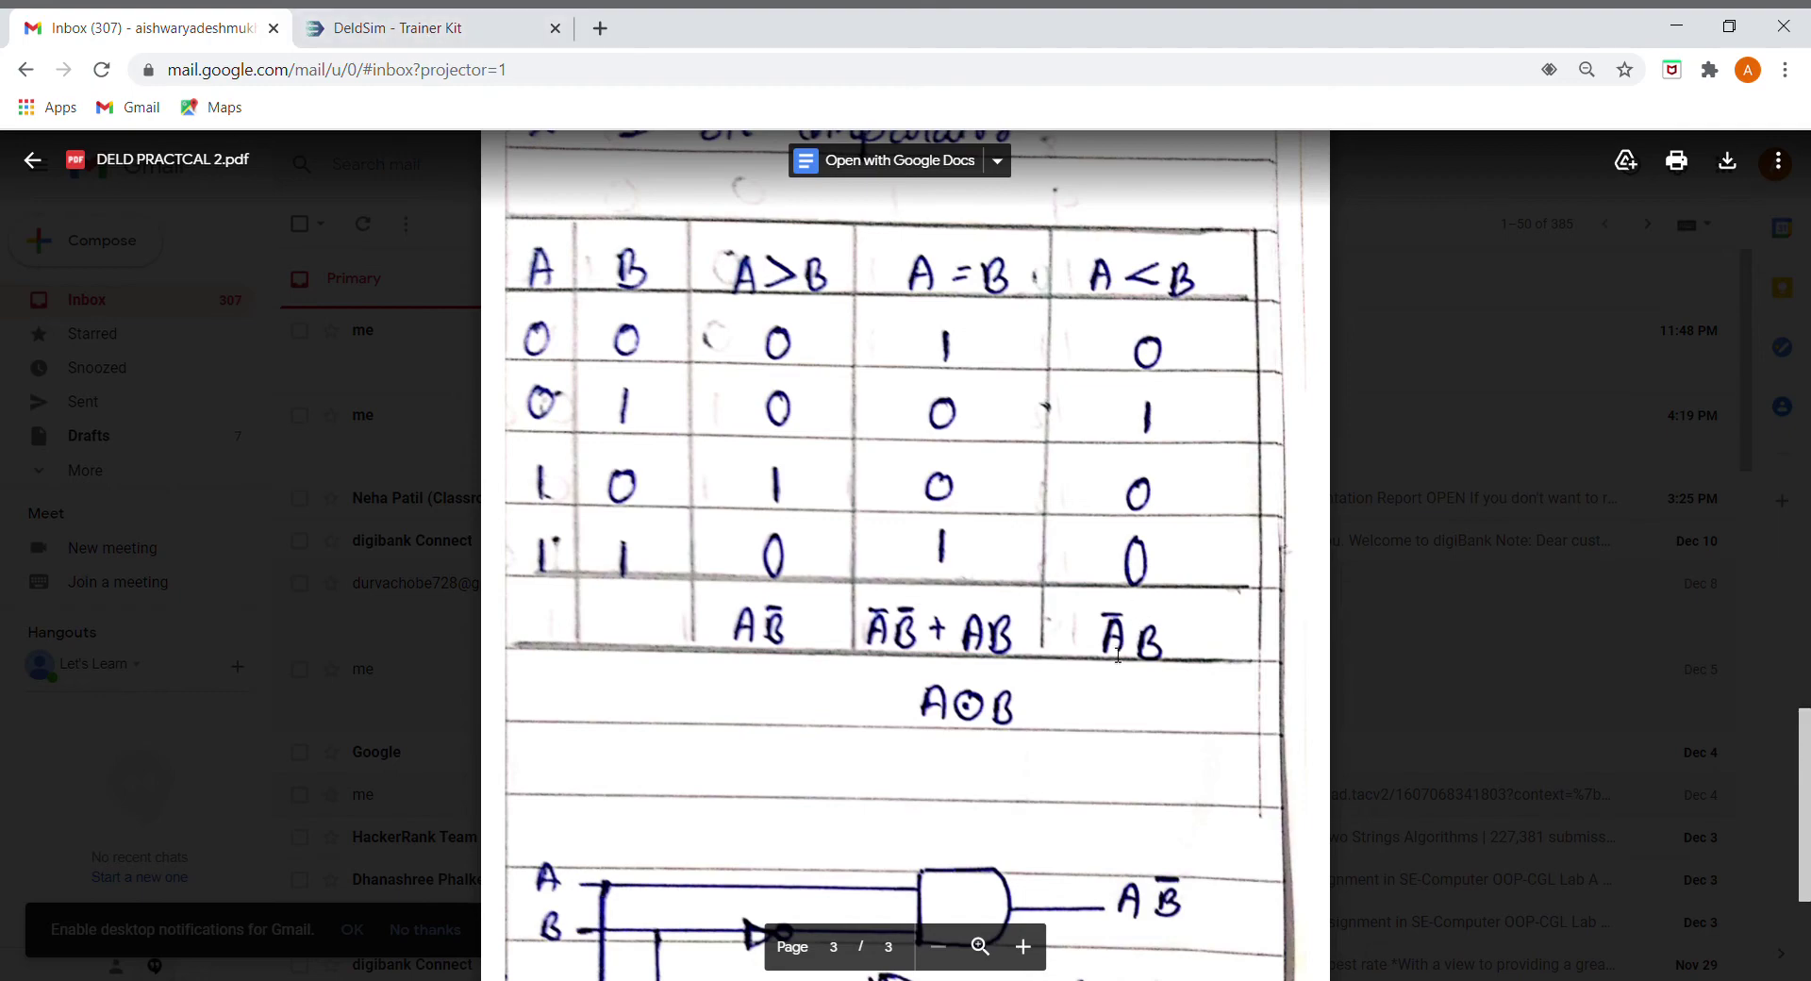
left_click(405, 38)
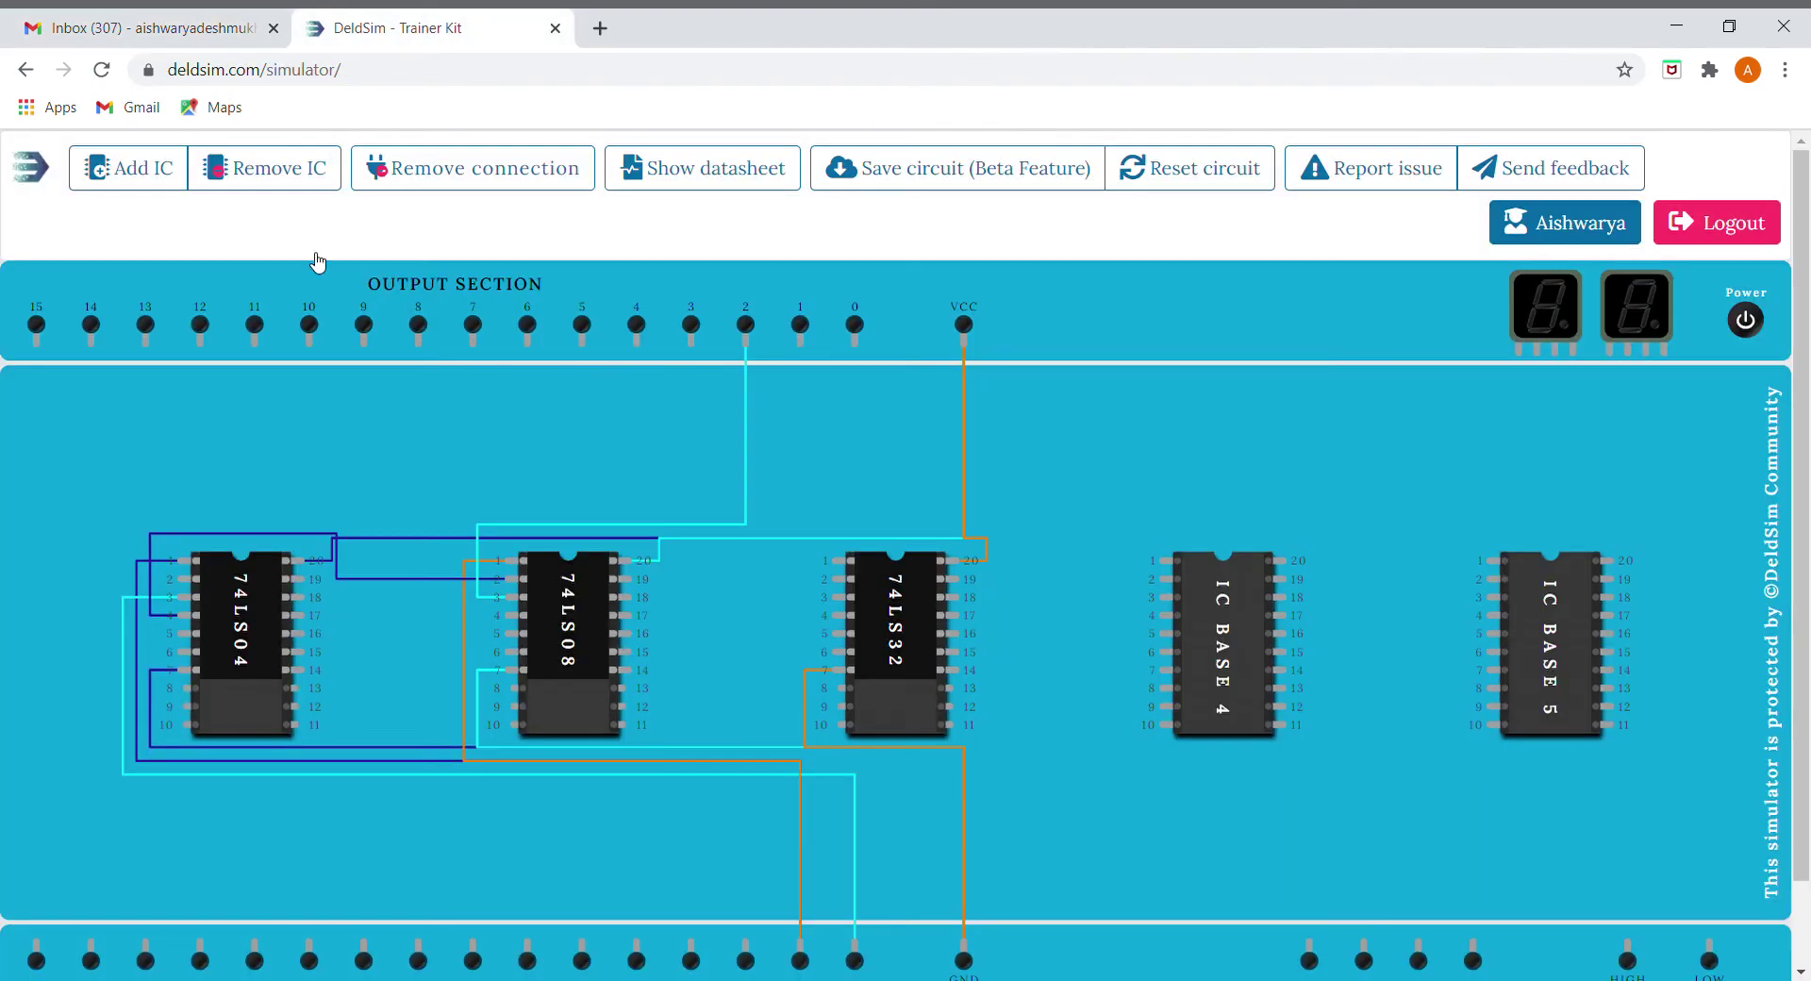
Wire 74LS04 pin 2 to 74LS08 pin 4, pin 5 to a bottom input, and pin 6 to output 0
left_click(186, 578)
left_click(516, 615)
left_click(520, 634)
left_click(859, 954)
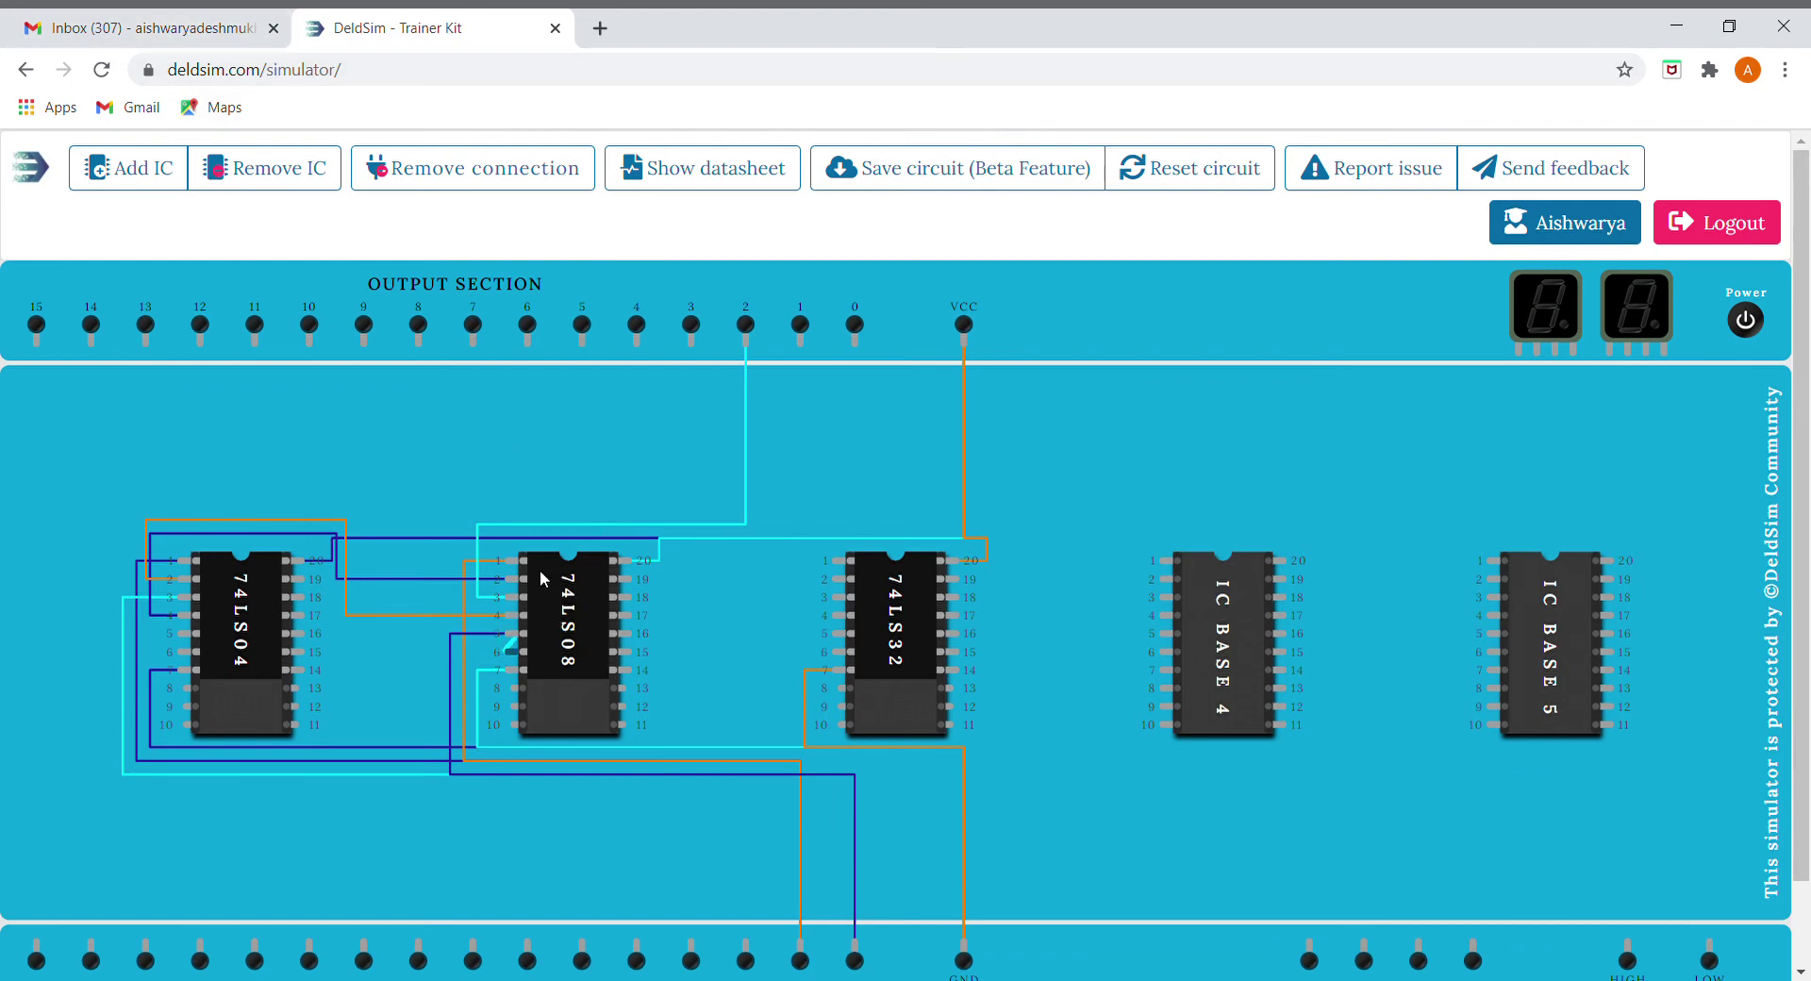
left_click_drag(512, 652, 855, 345)
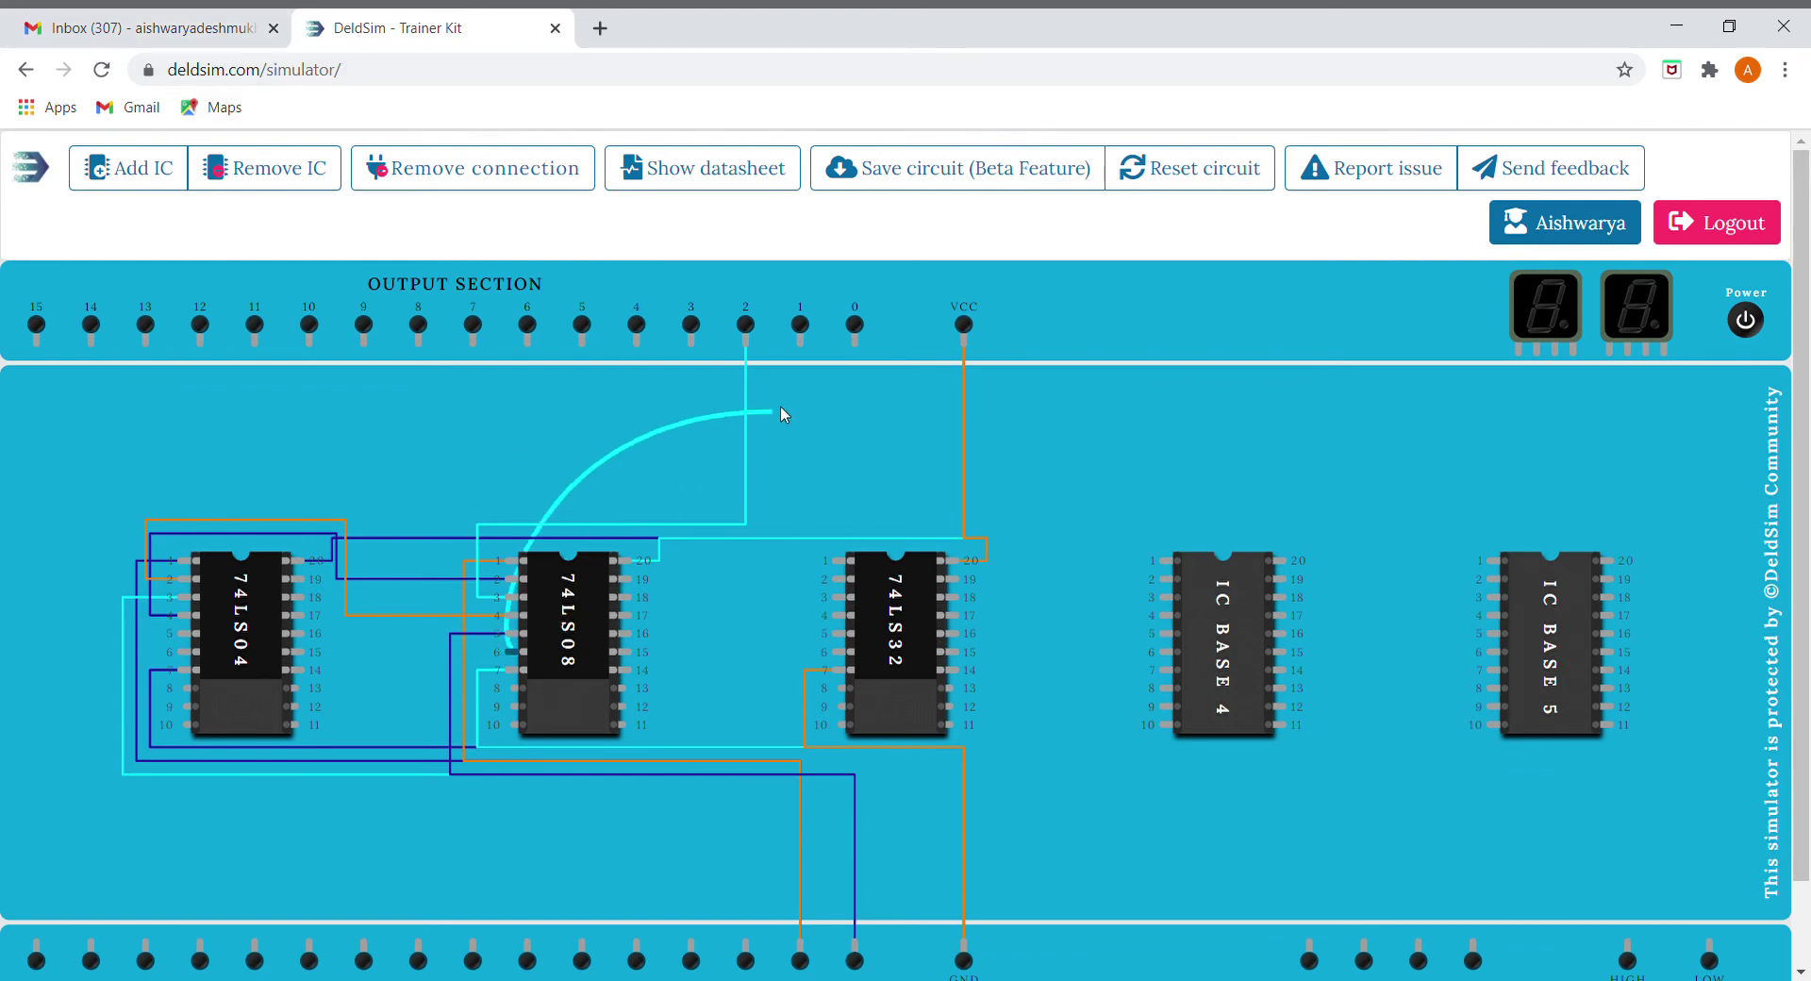
left_click(855, 346)
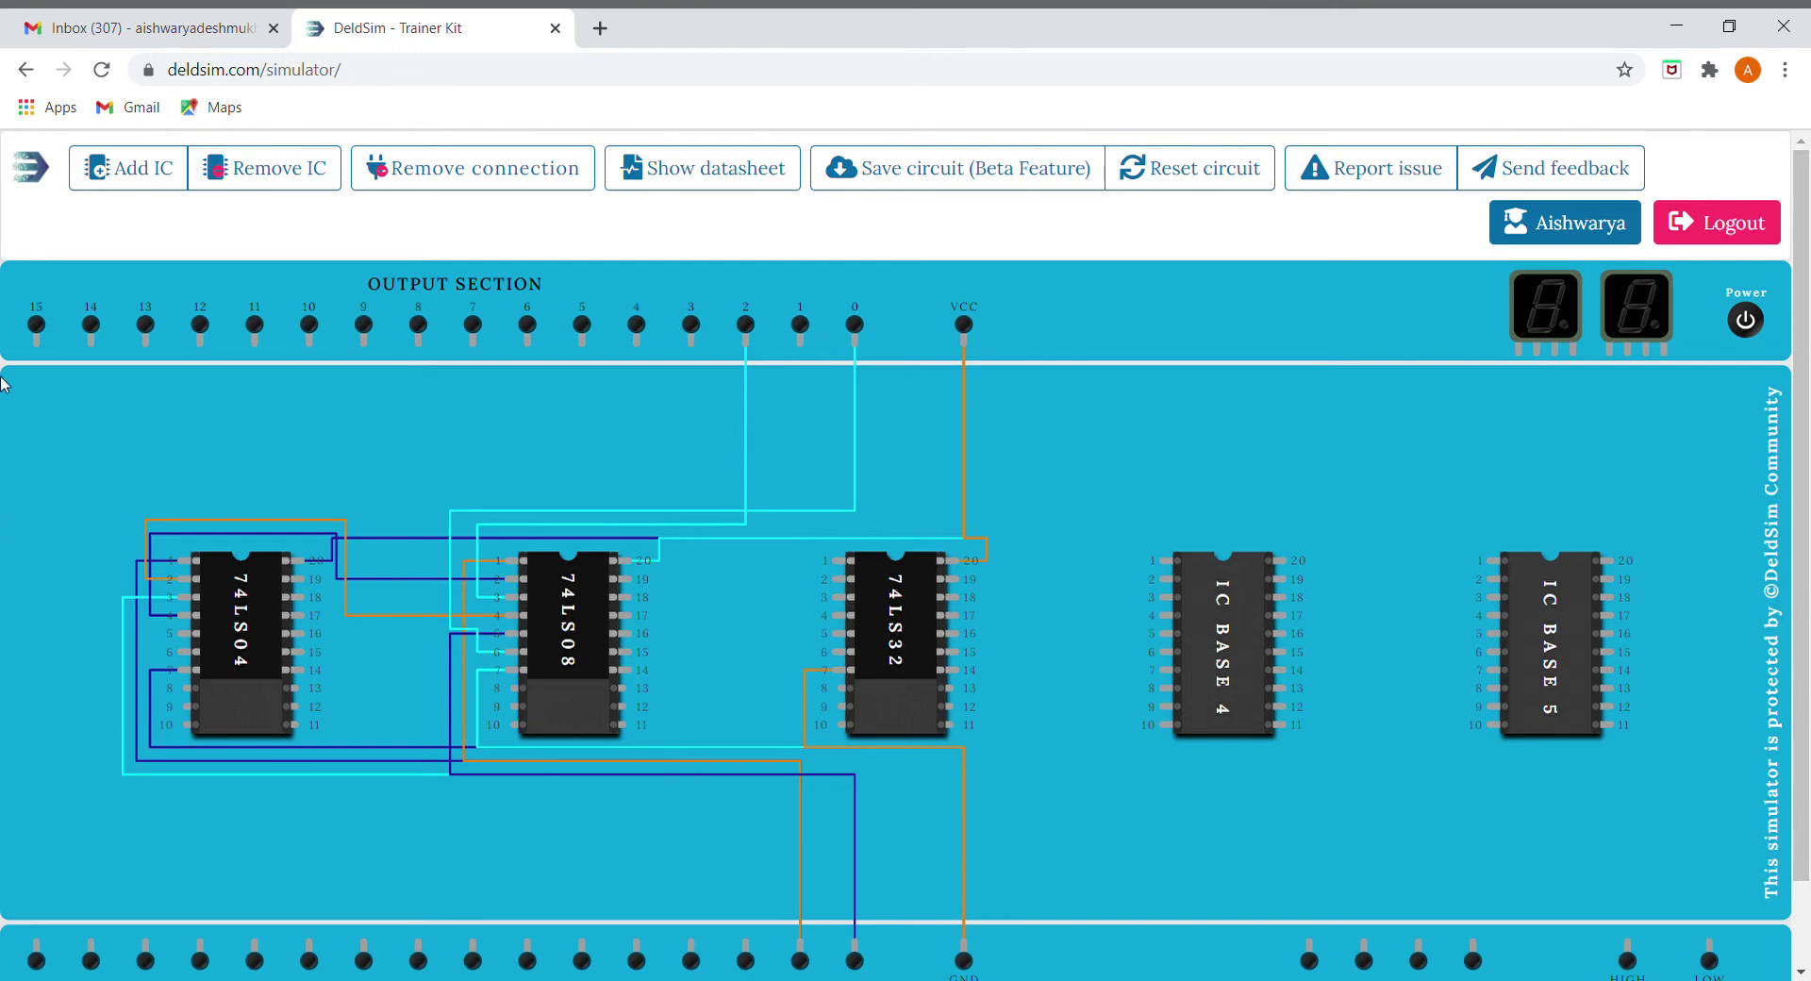
left_click(148, 29)
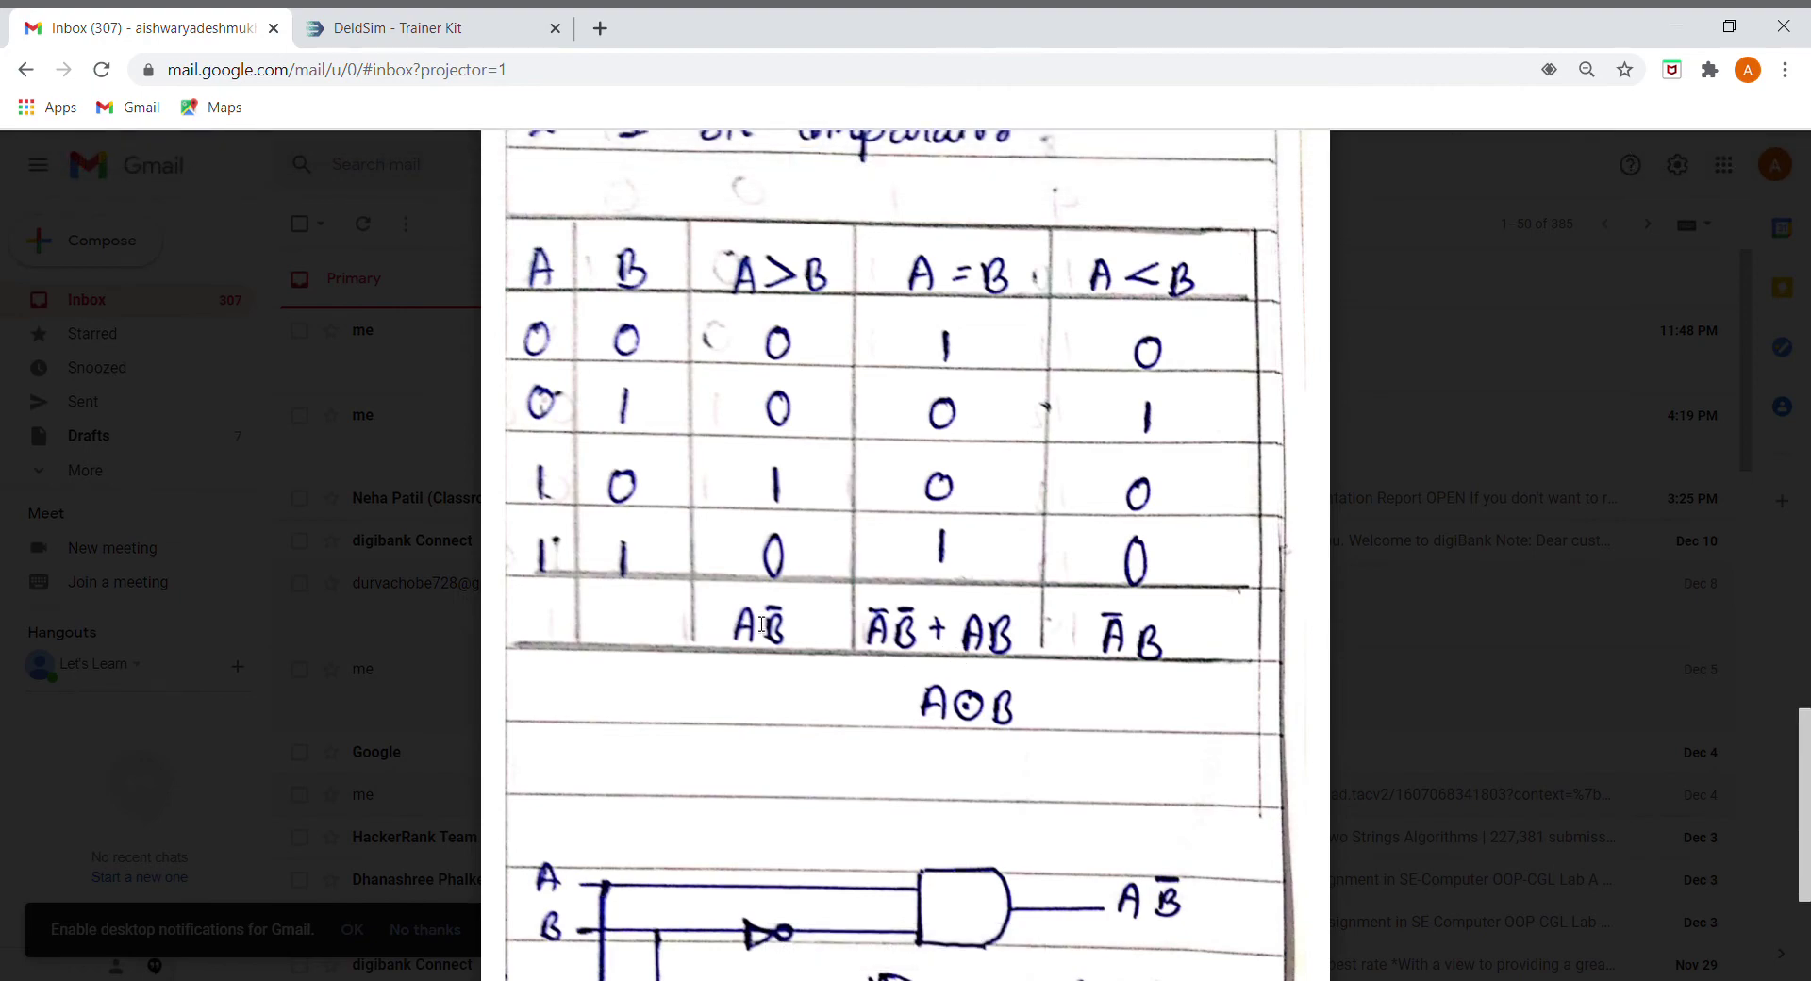
Wire 74LS04 pins 2 and 4 into the 74LS08, and 74LS08 pin 17 to 74LS32 pin 1
left_click(377, 28)
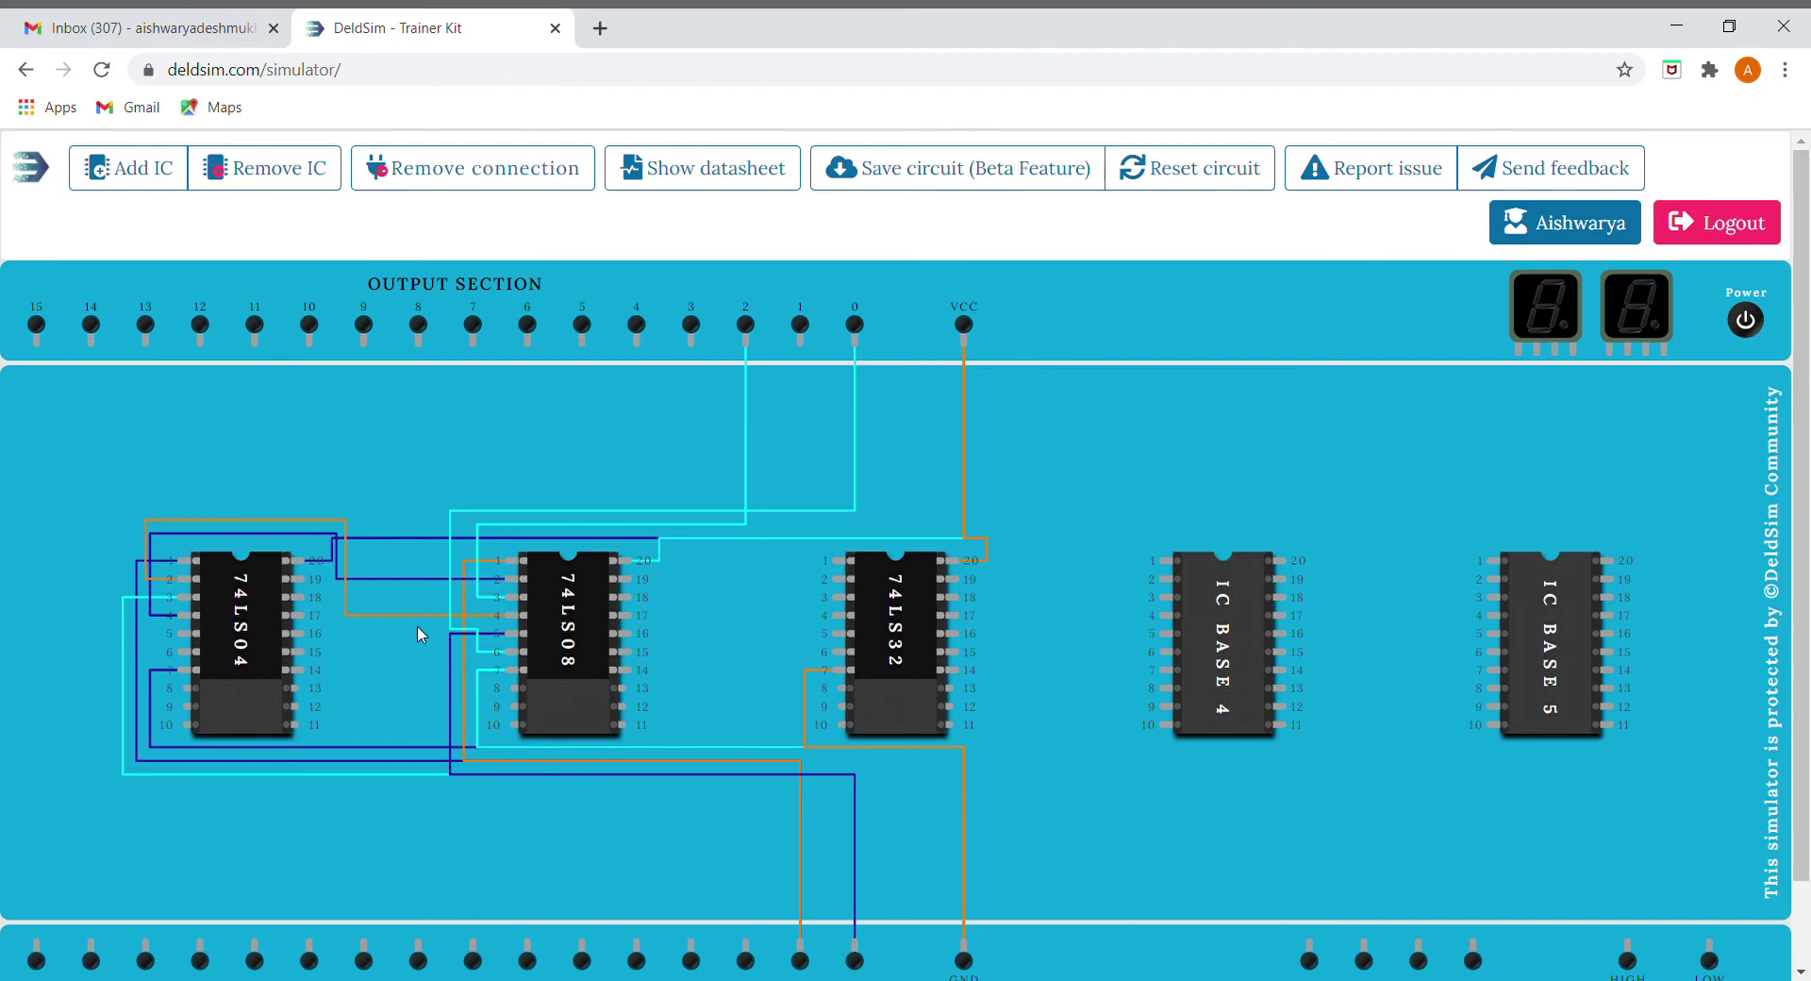
left_click(184, 578)
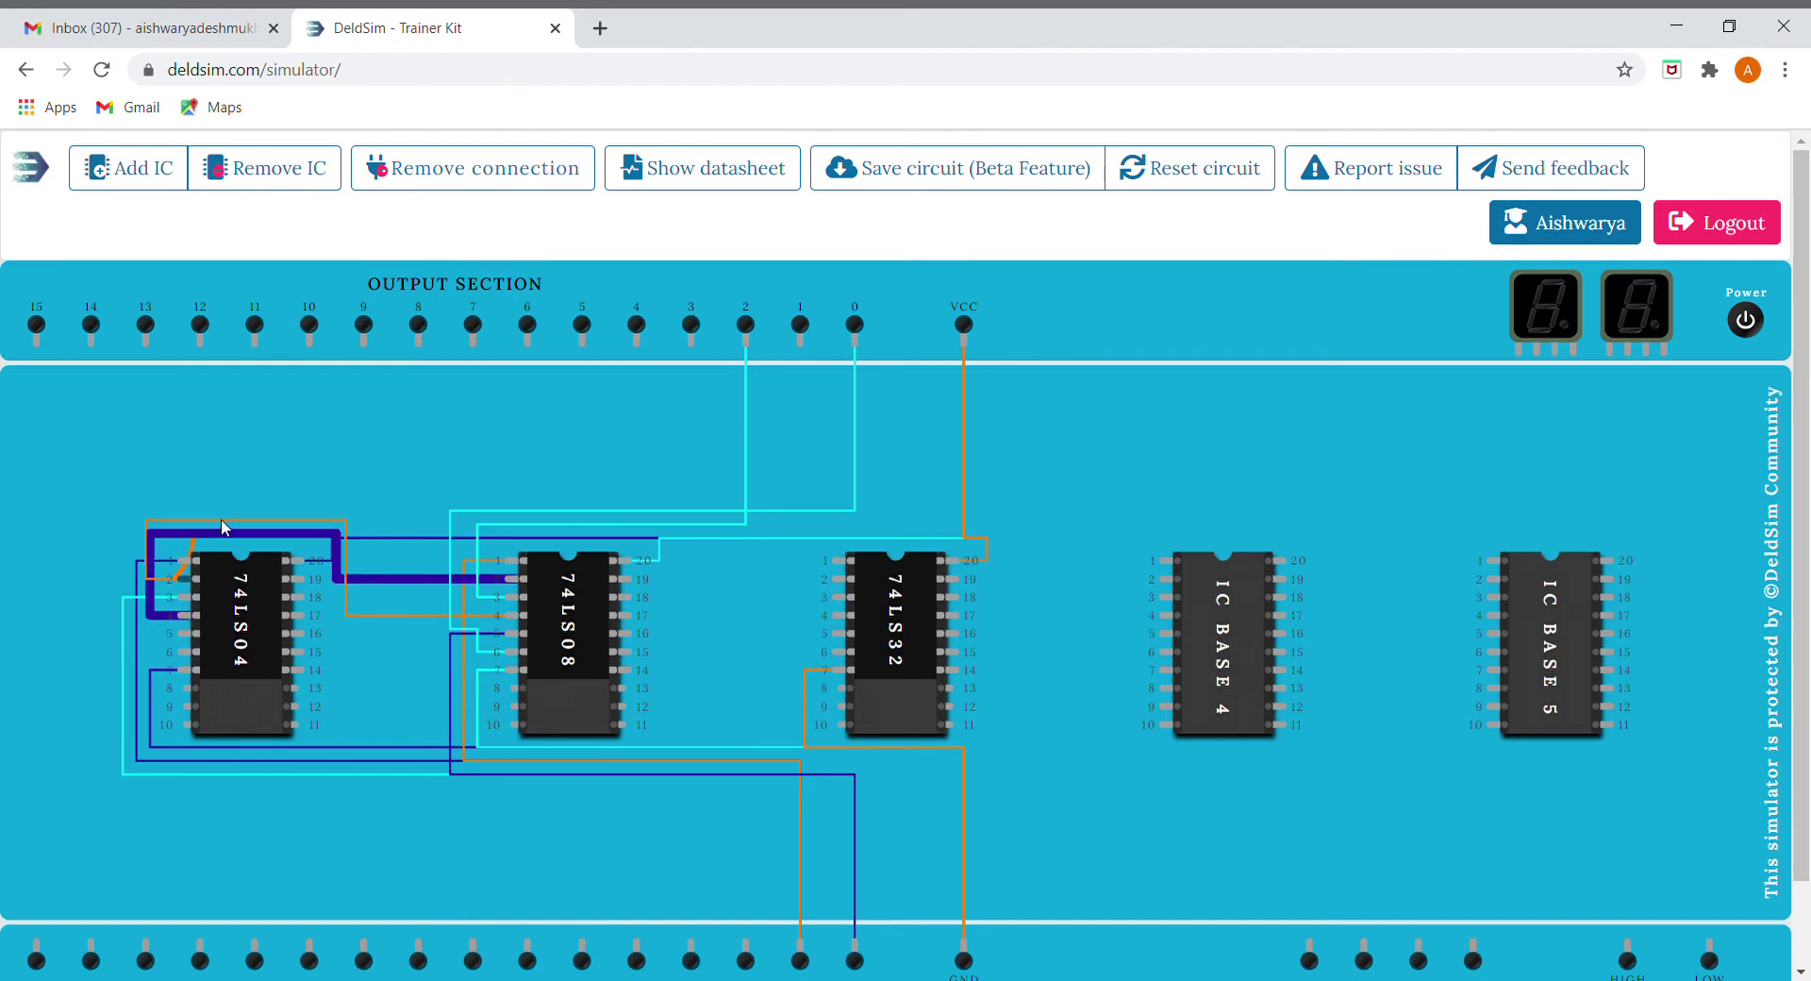
left_click(514, 578)
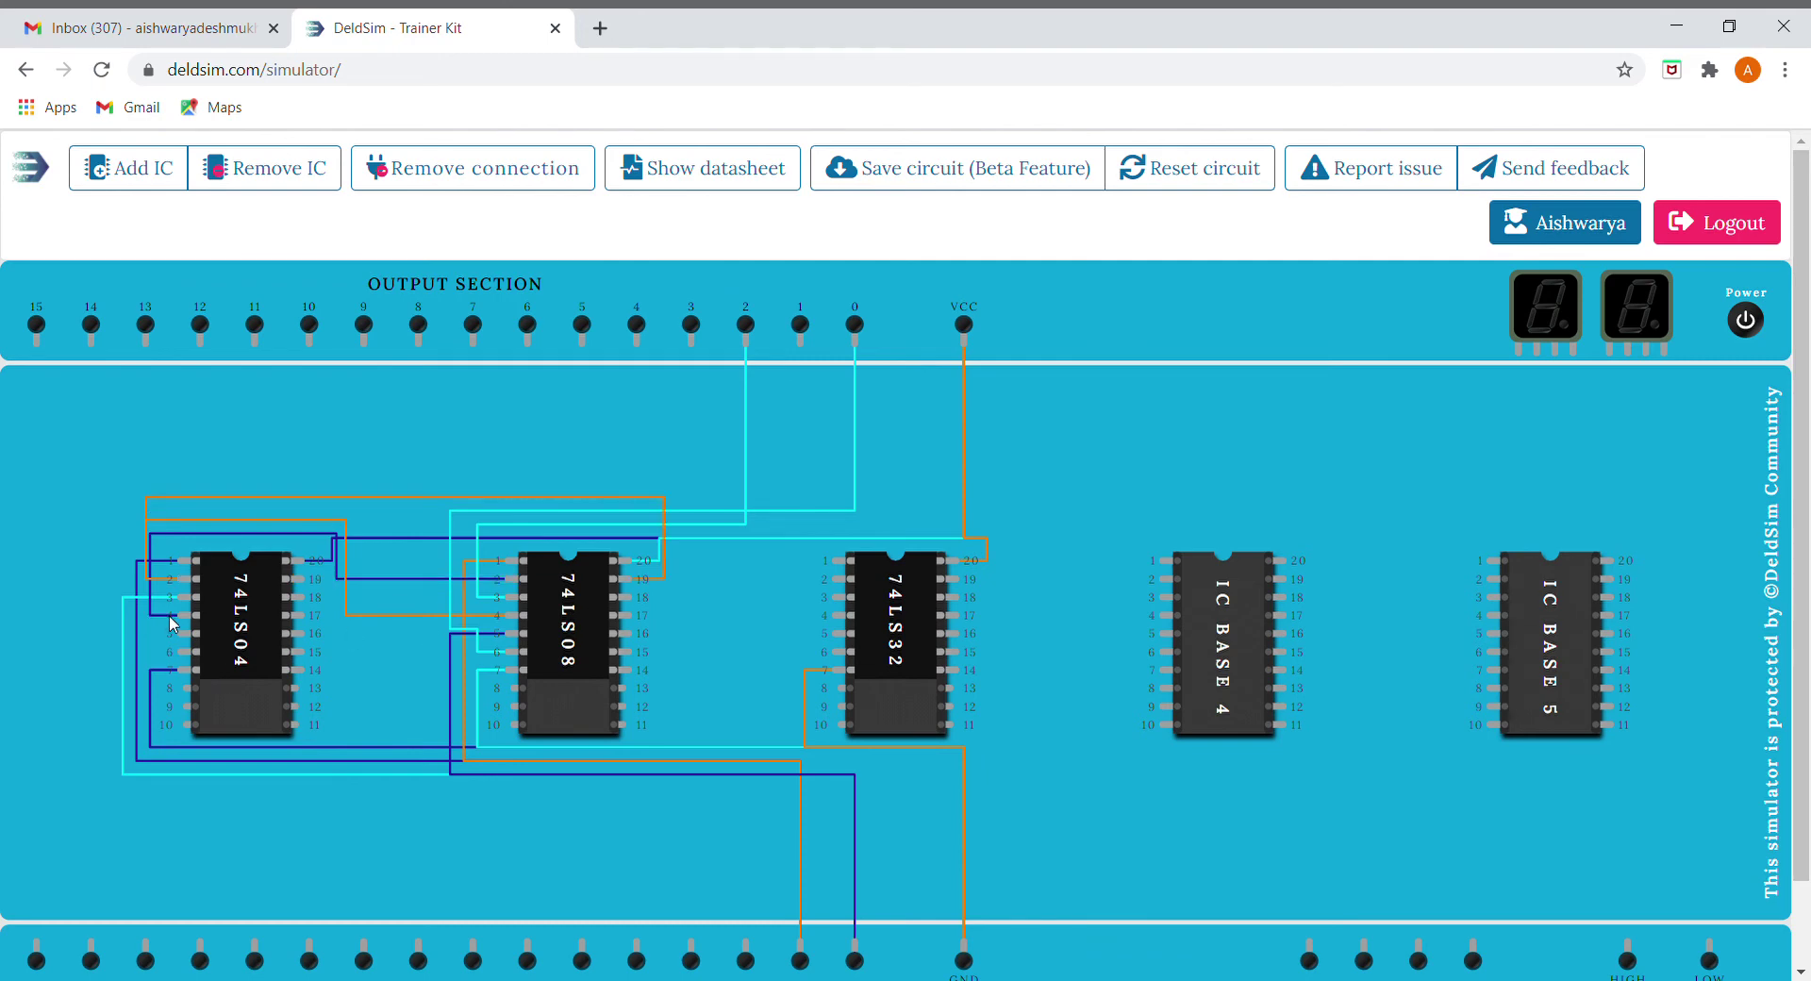
left_click_drag(285, 600, 512, 598)
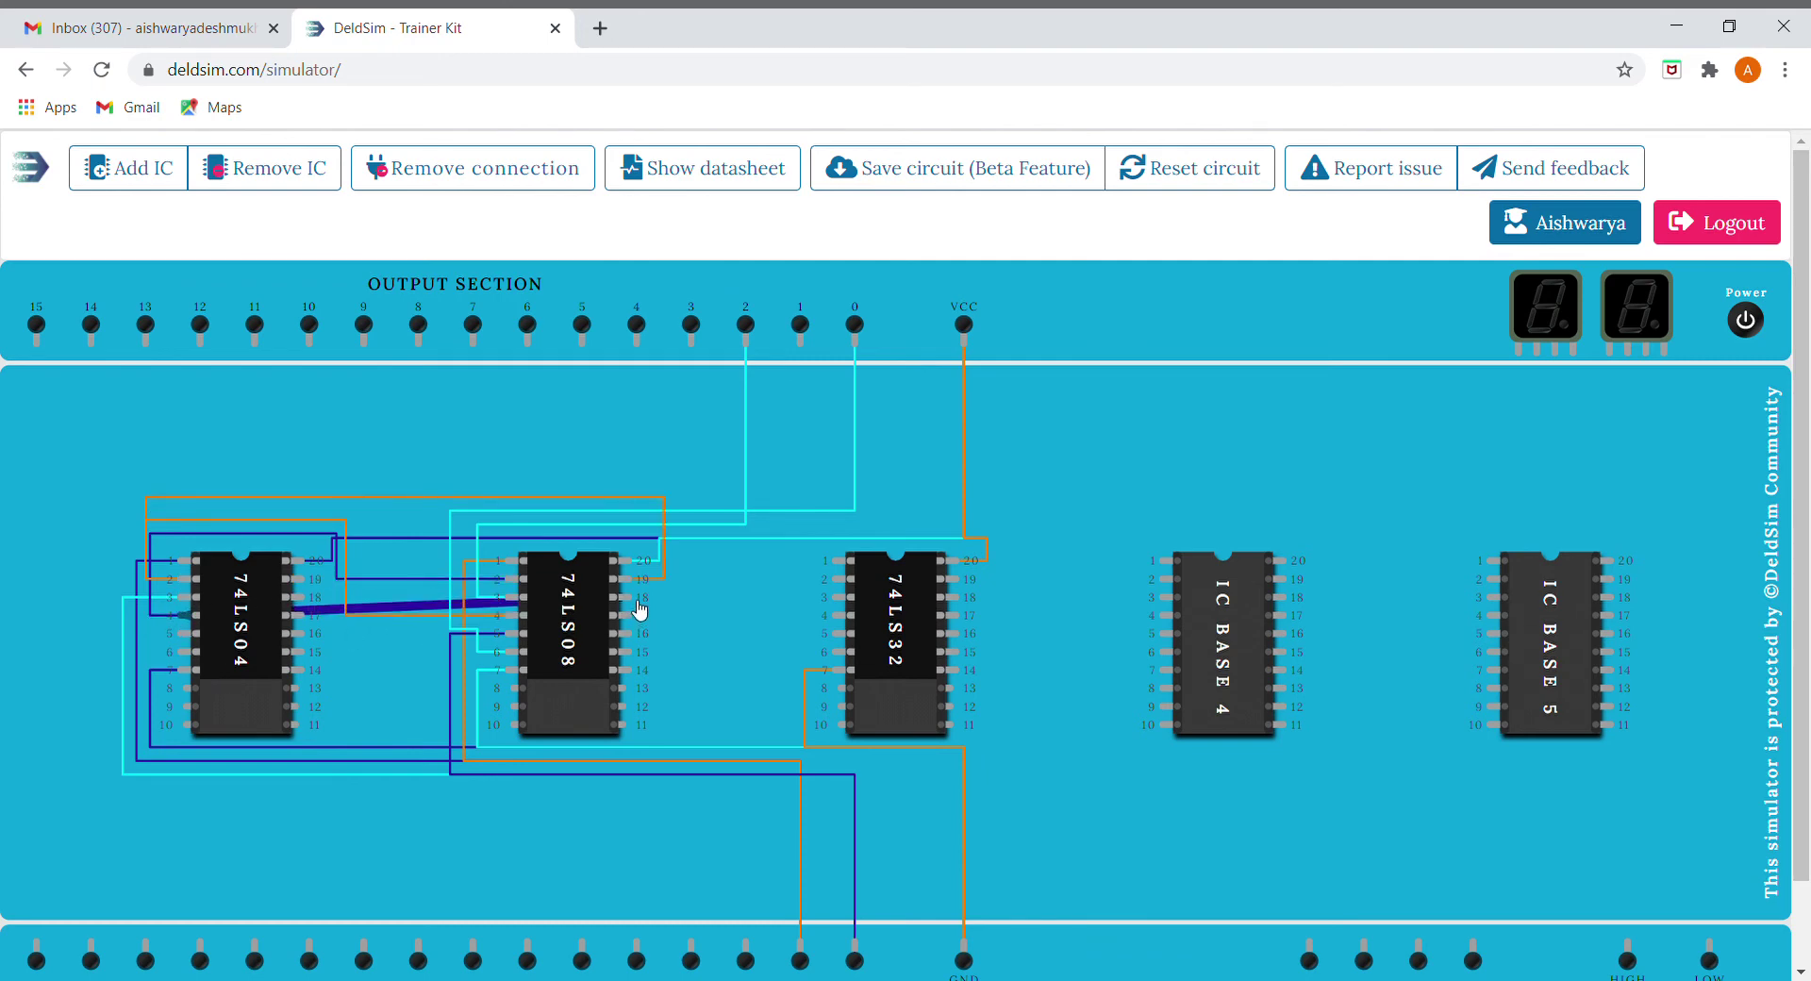
left_click(632, 597)
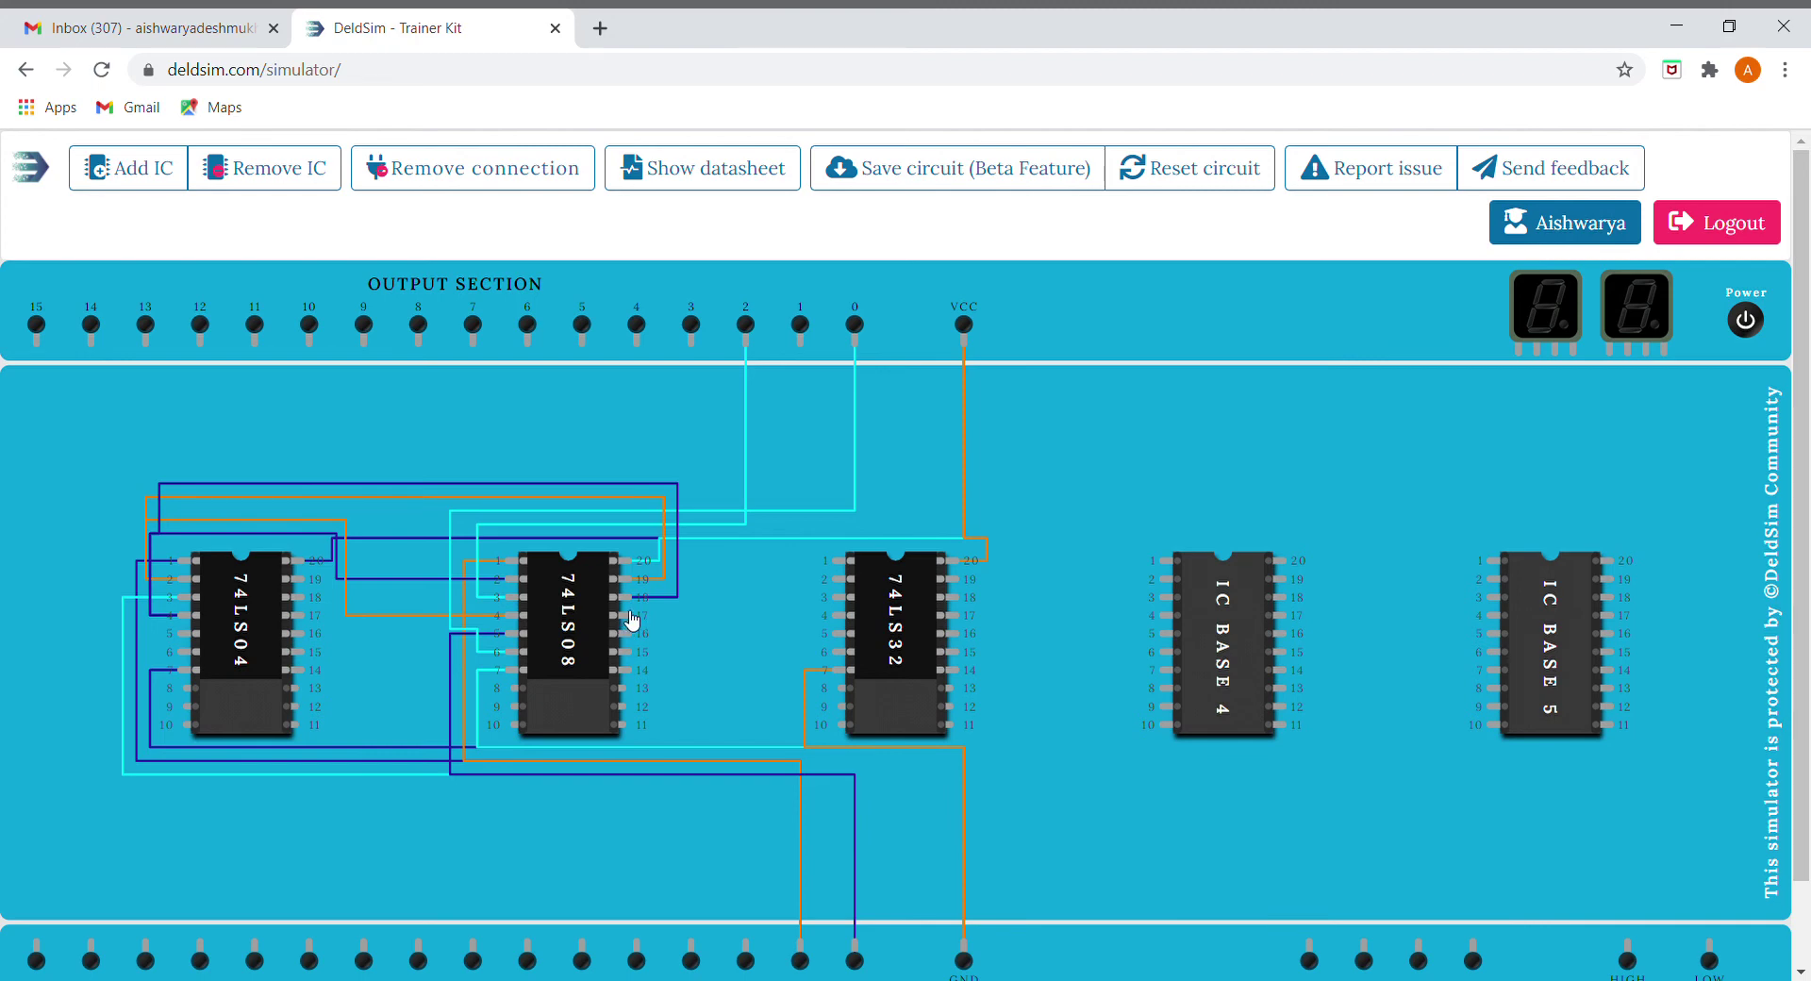
left_click_drag(632, 620, 850, 562)
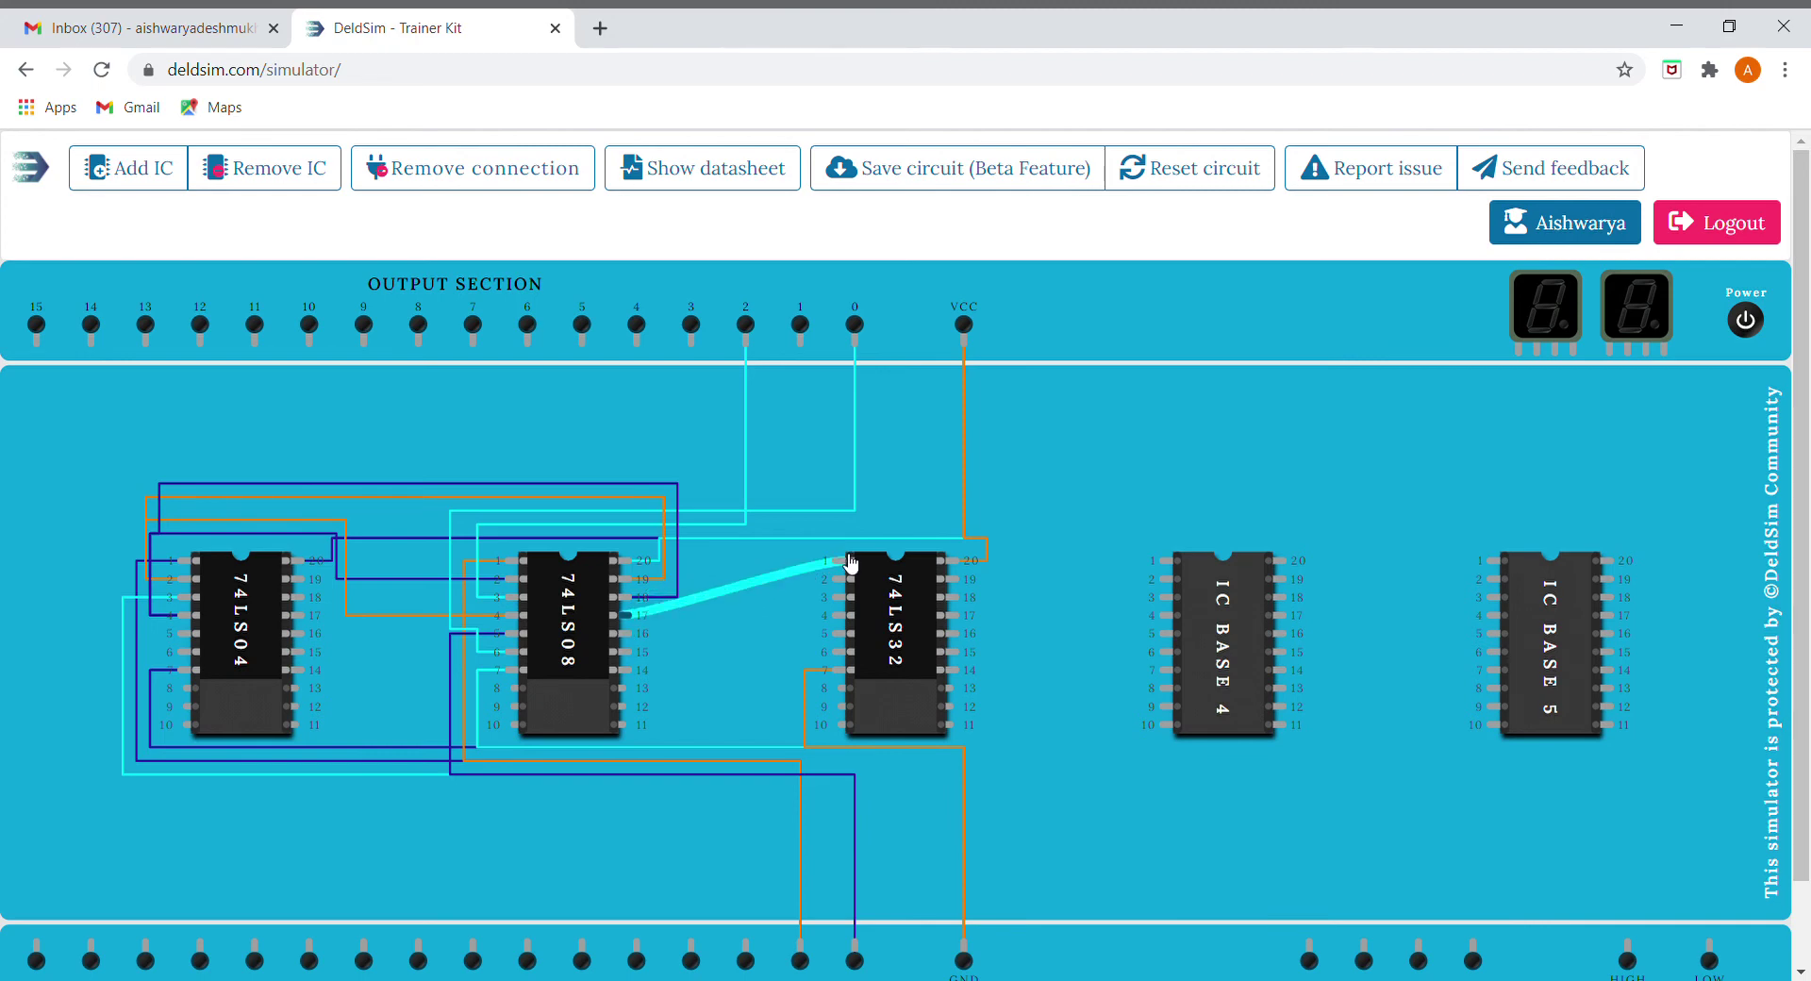
left_click(851, 562)
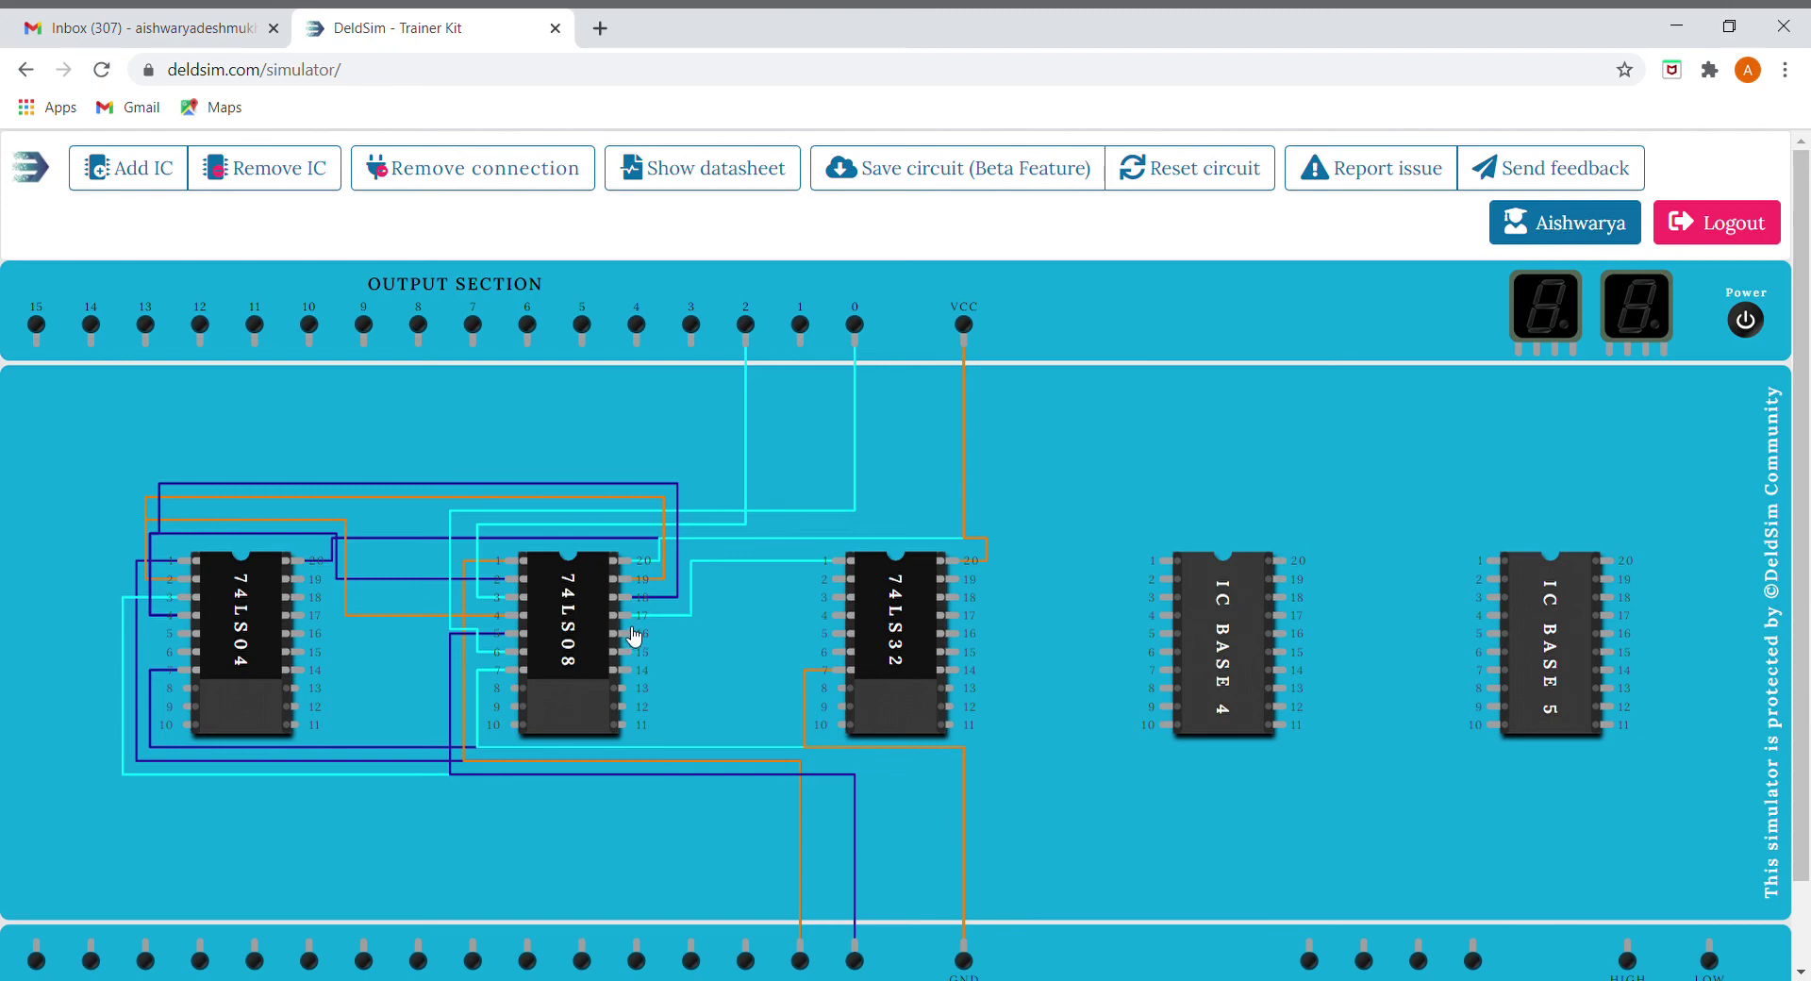
Connect 74LS08 pins 16 and 15 to bottom inputs and pin 14 to 74LS32 pin 2
left_click_drag(630, 632, 781, 915)
left_click(800, 954)
left_click_drag(634, 654, 868, 951)
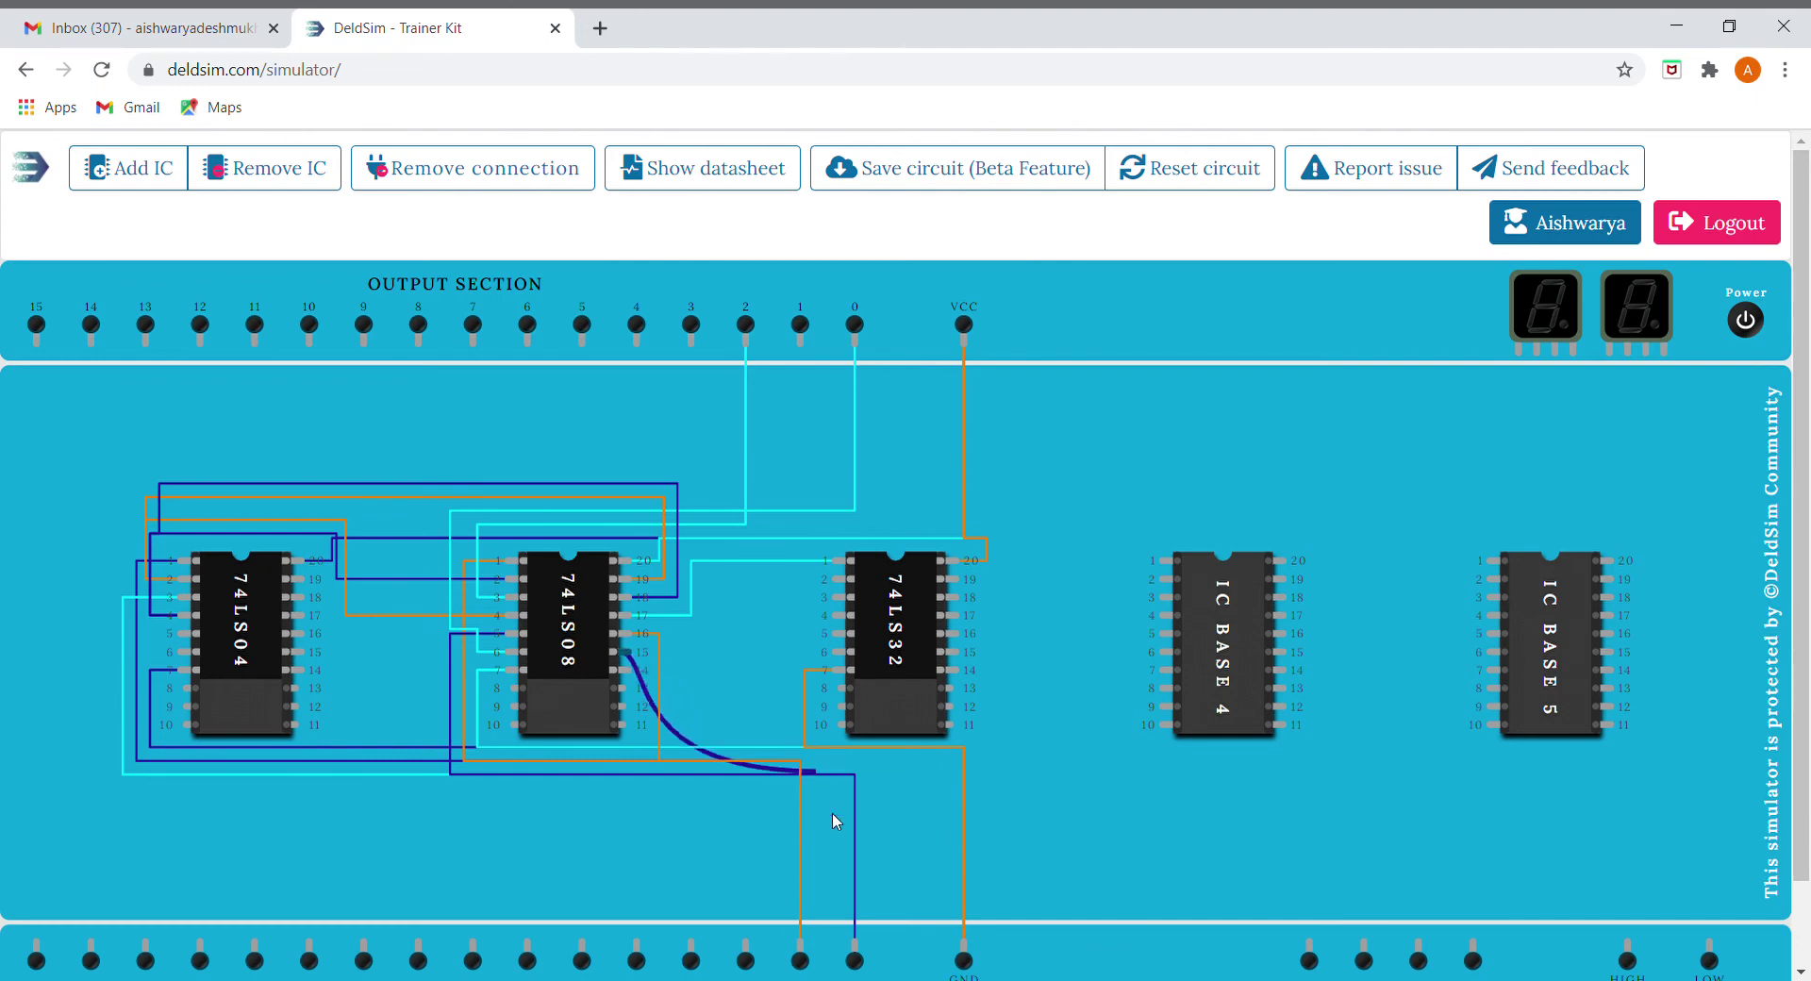
left_click(866, 948)
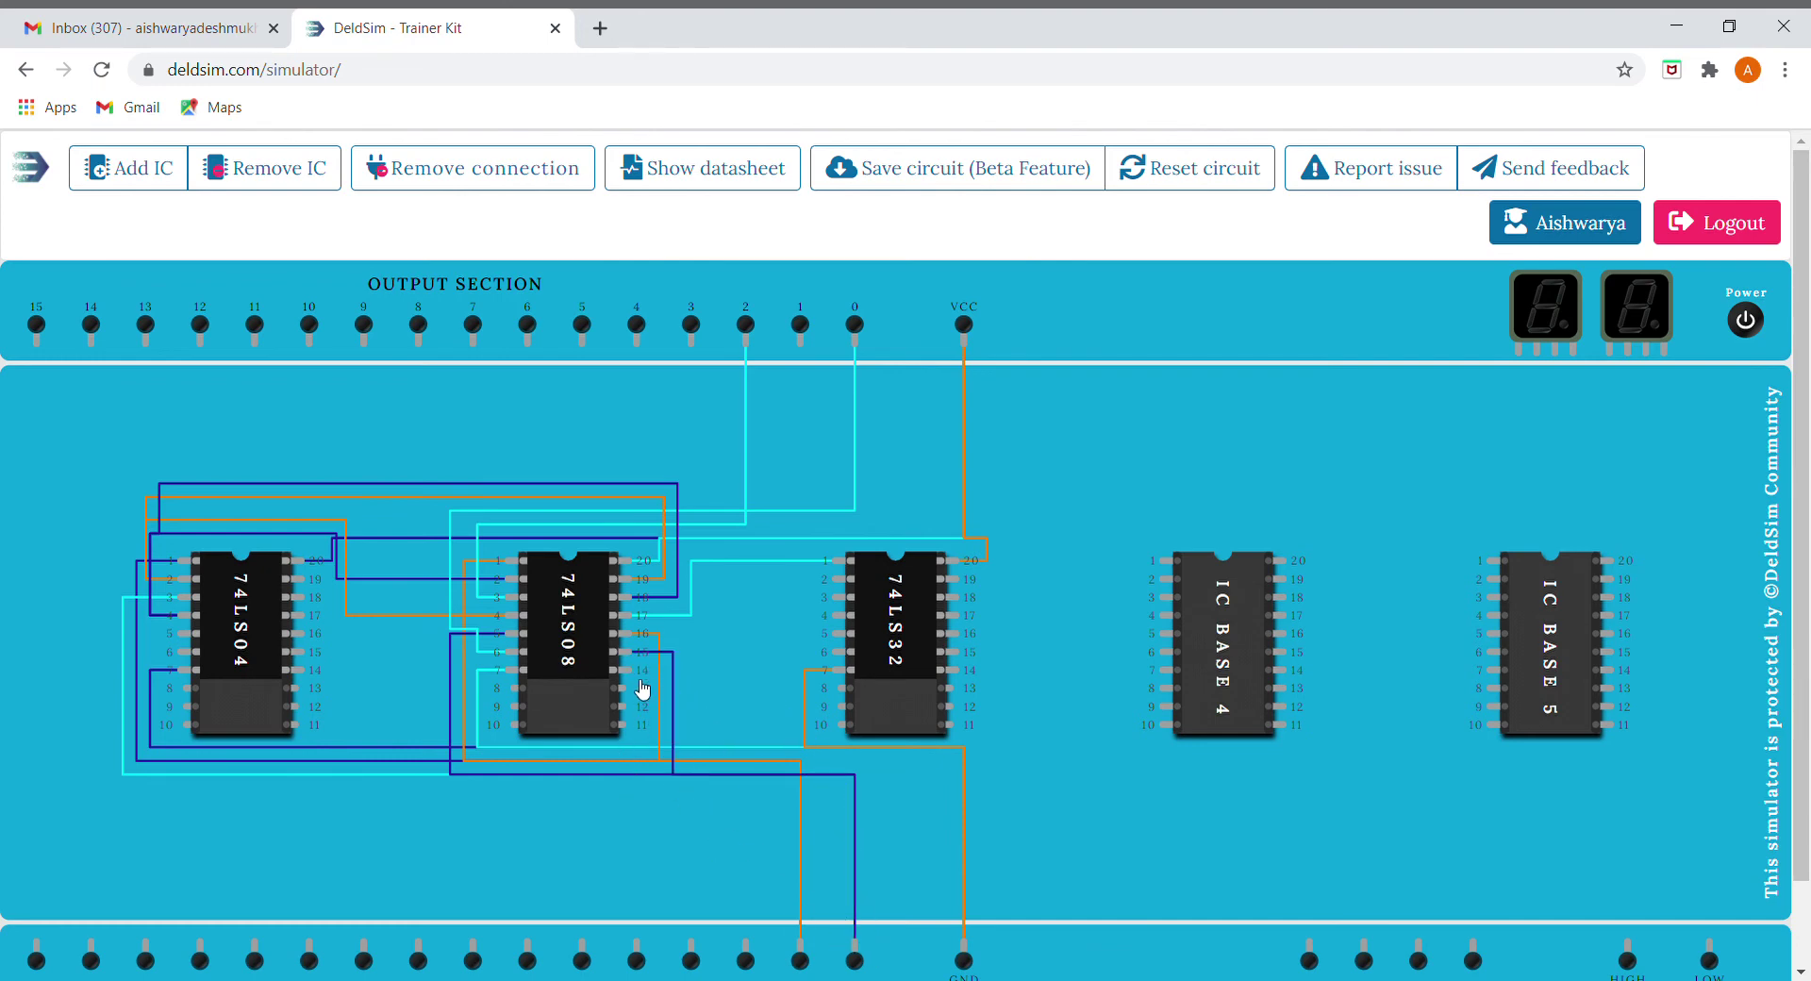
left_click_drag(640, 674, 839, 586)
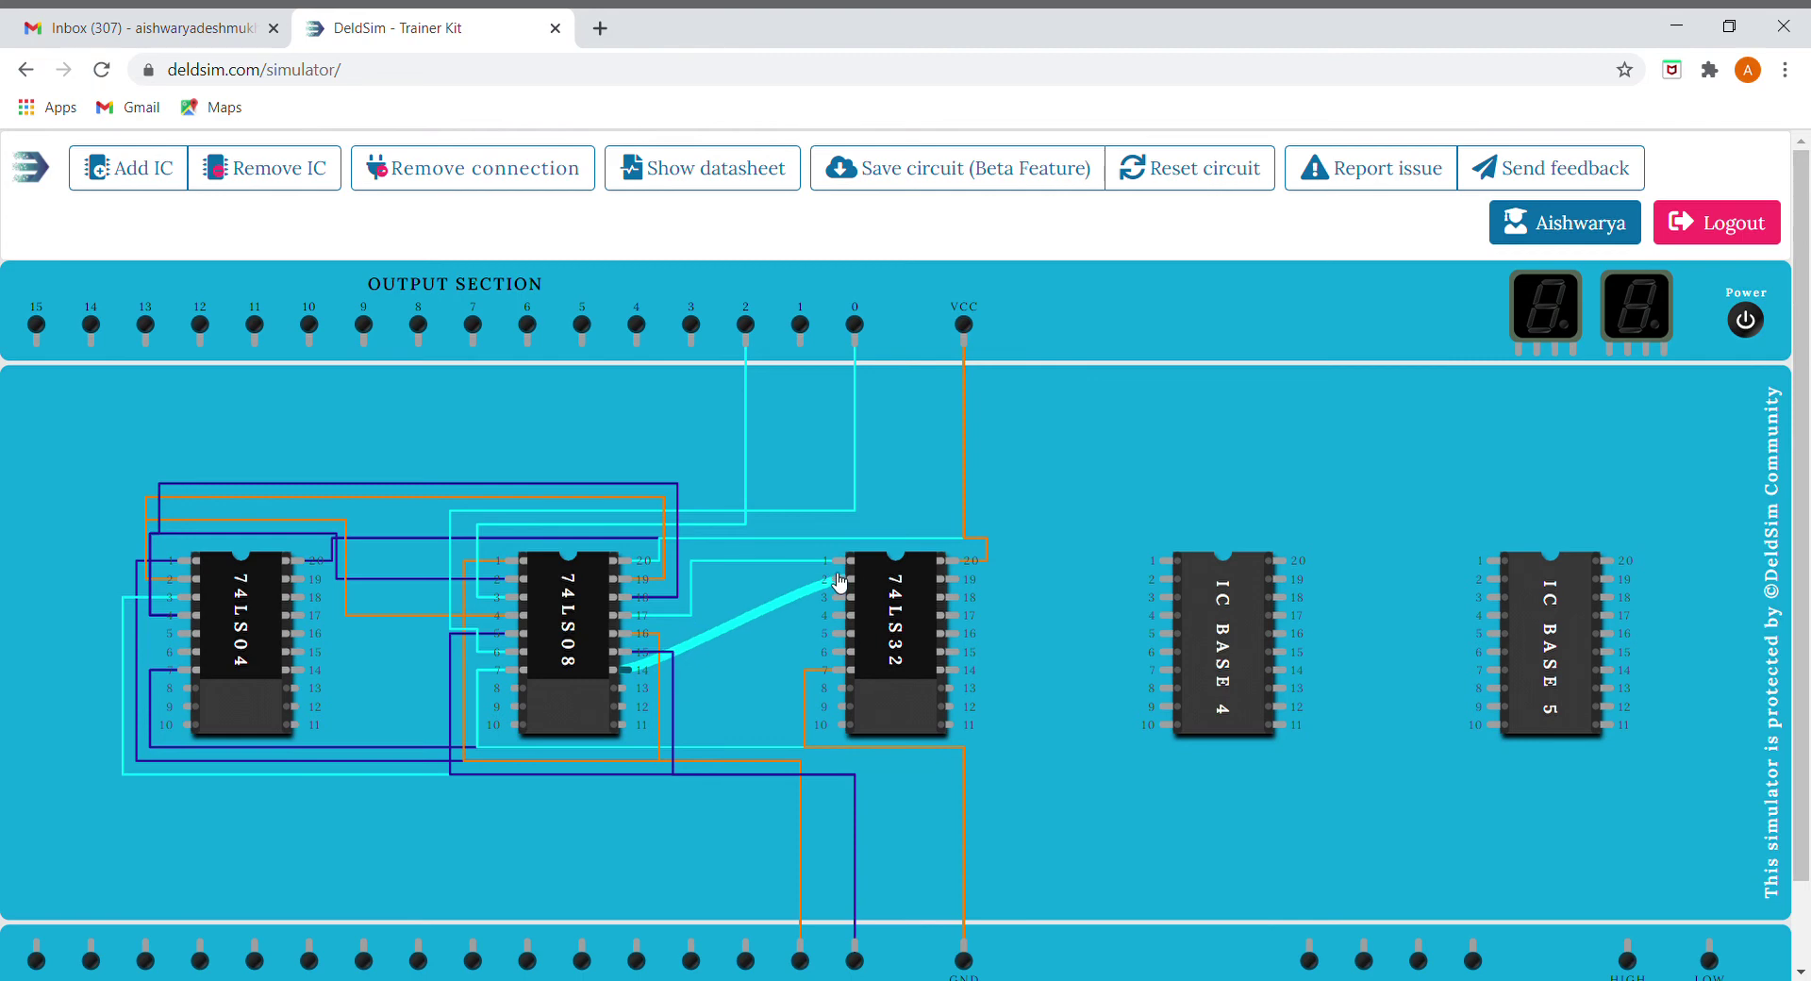
left_click(840, 587)
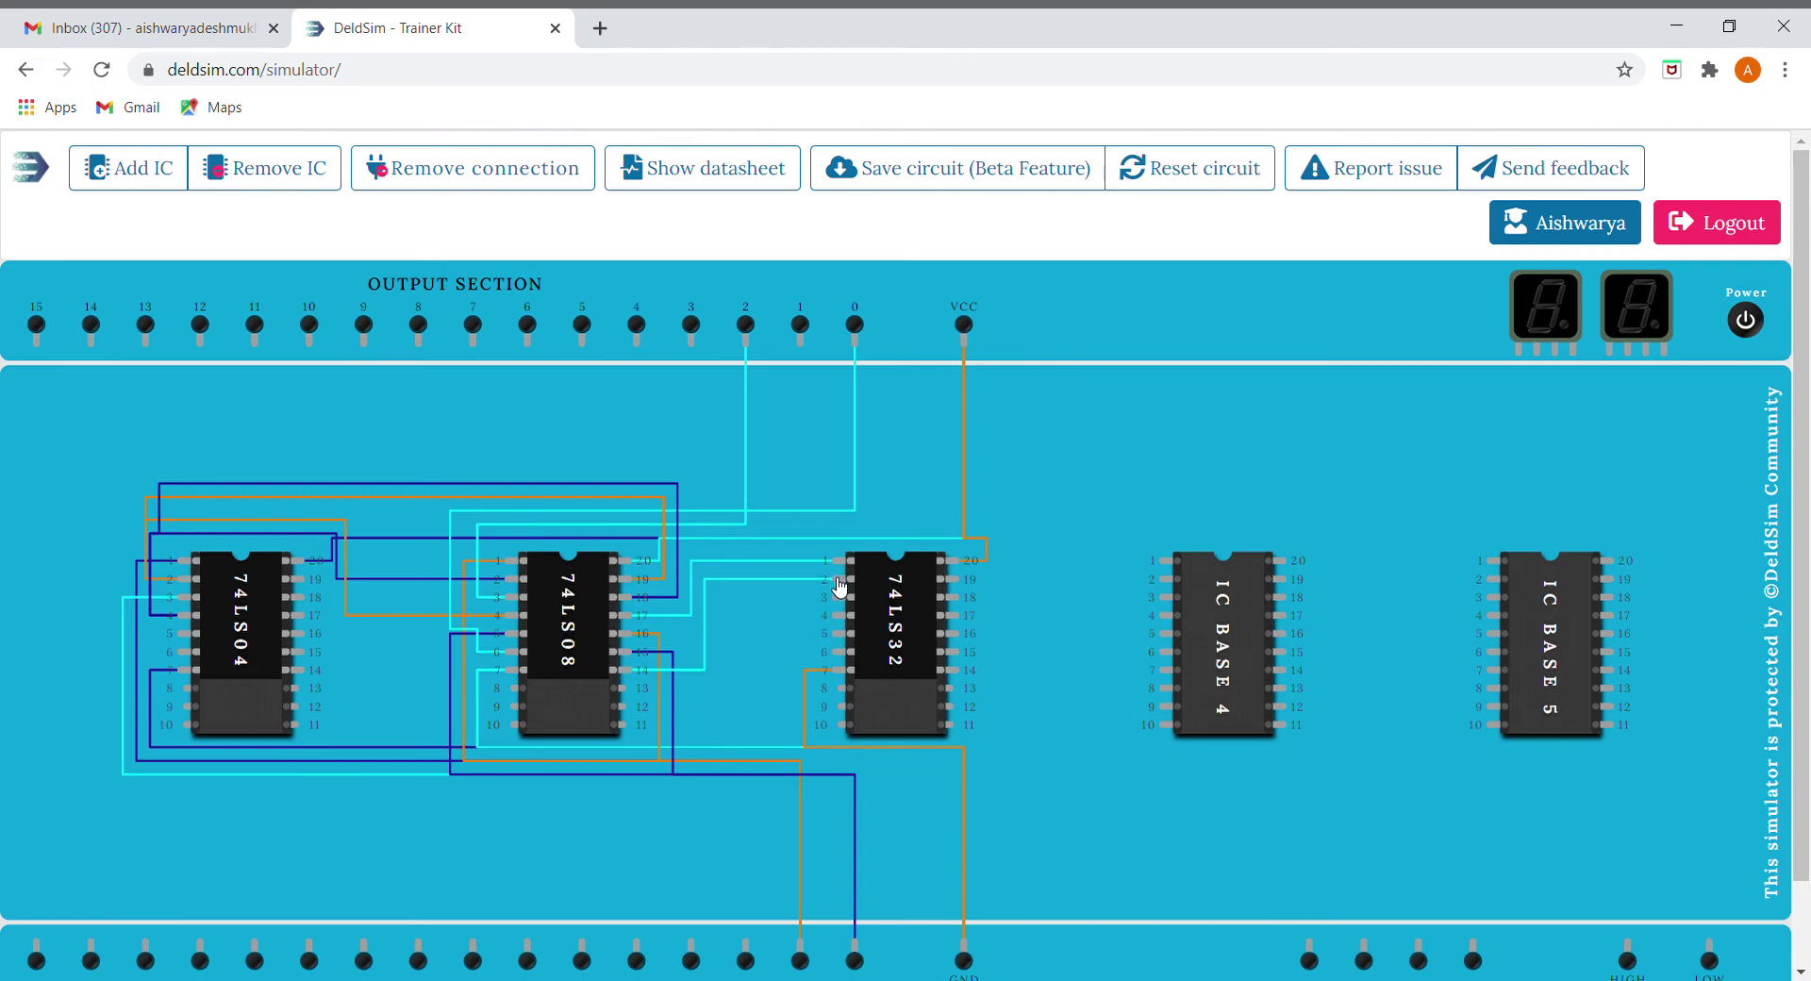
Connect 74LS32 pin 3 to output 1 and compare against the truth table
left_click_drag(843, 607, 803, 349)
left_click(802, 349)
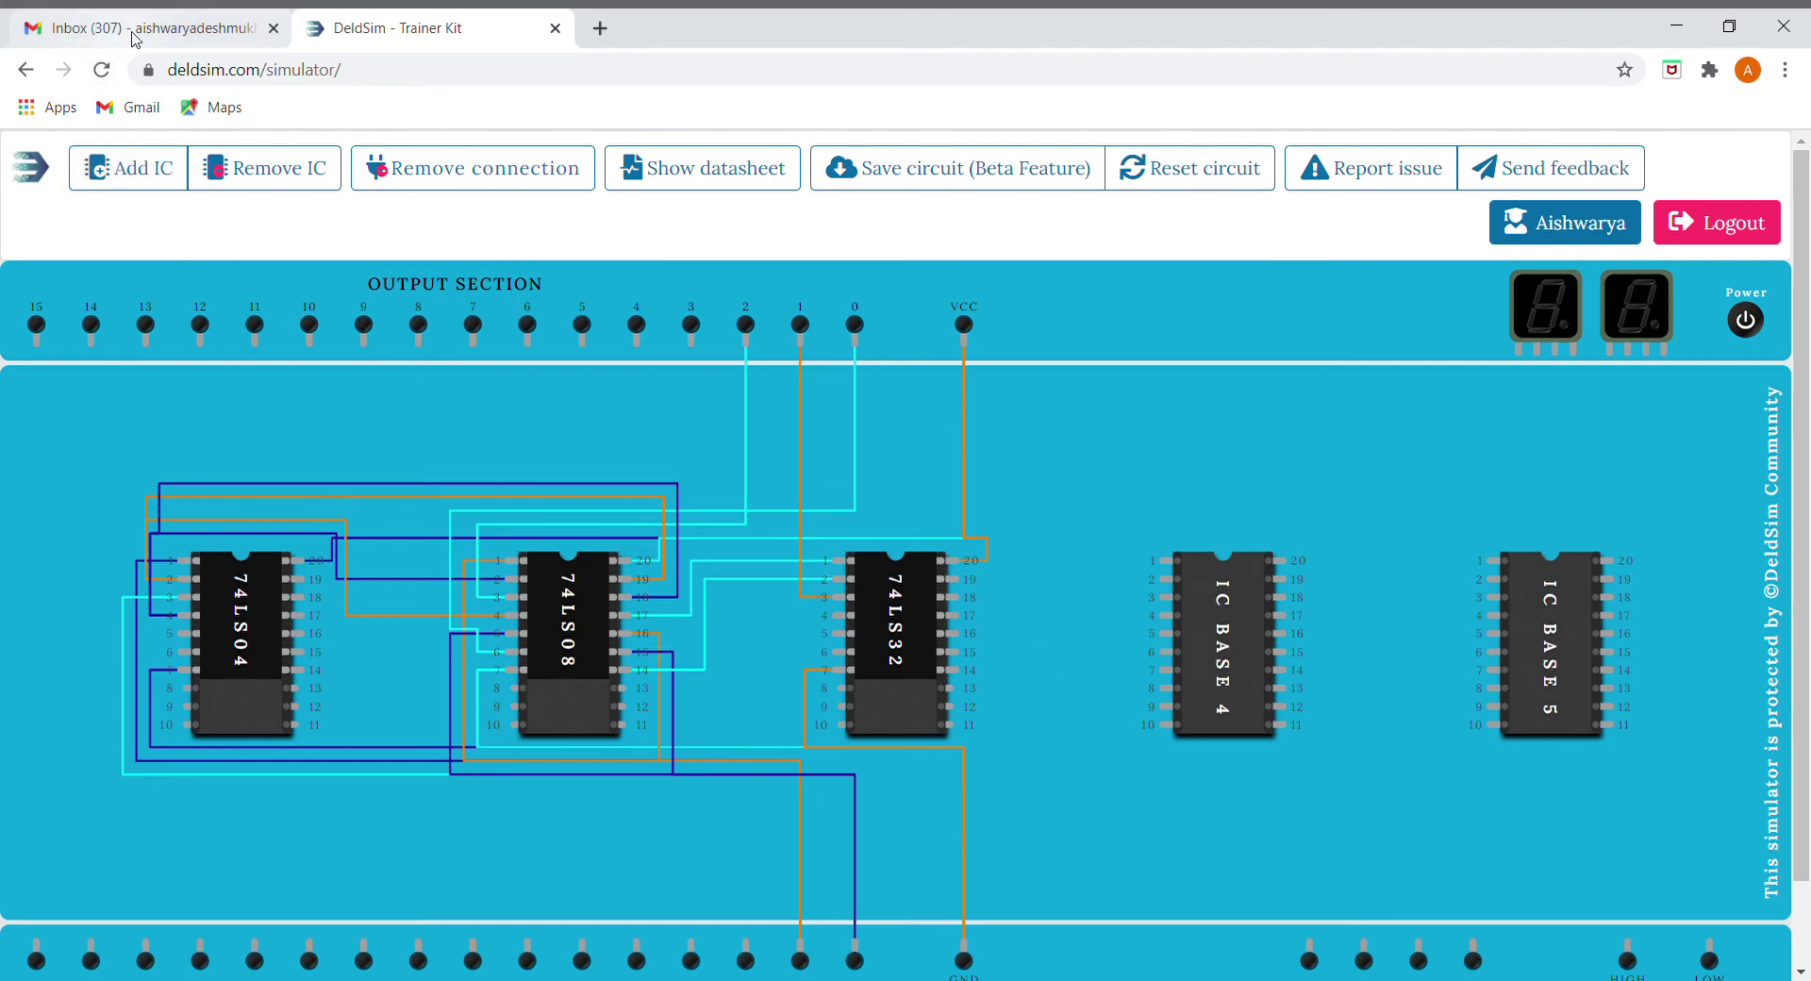
left_click(135, 29)
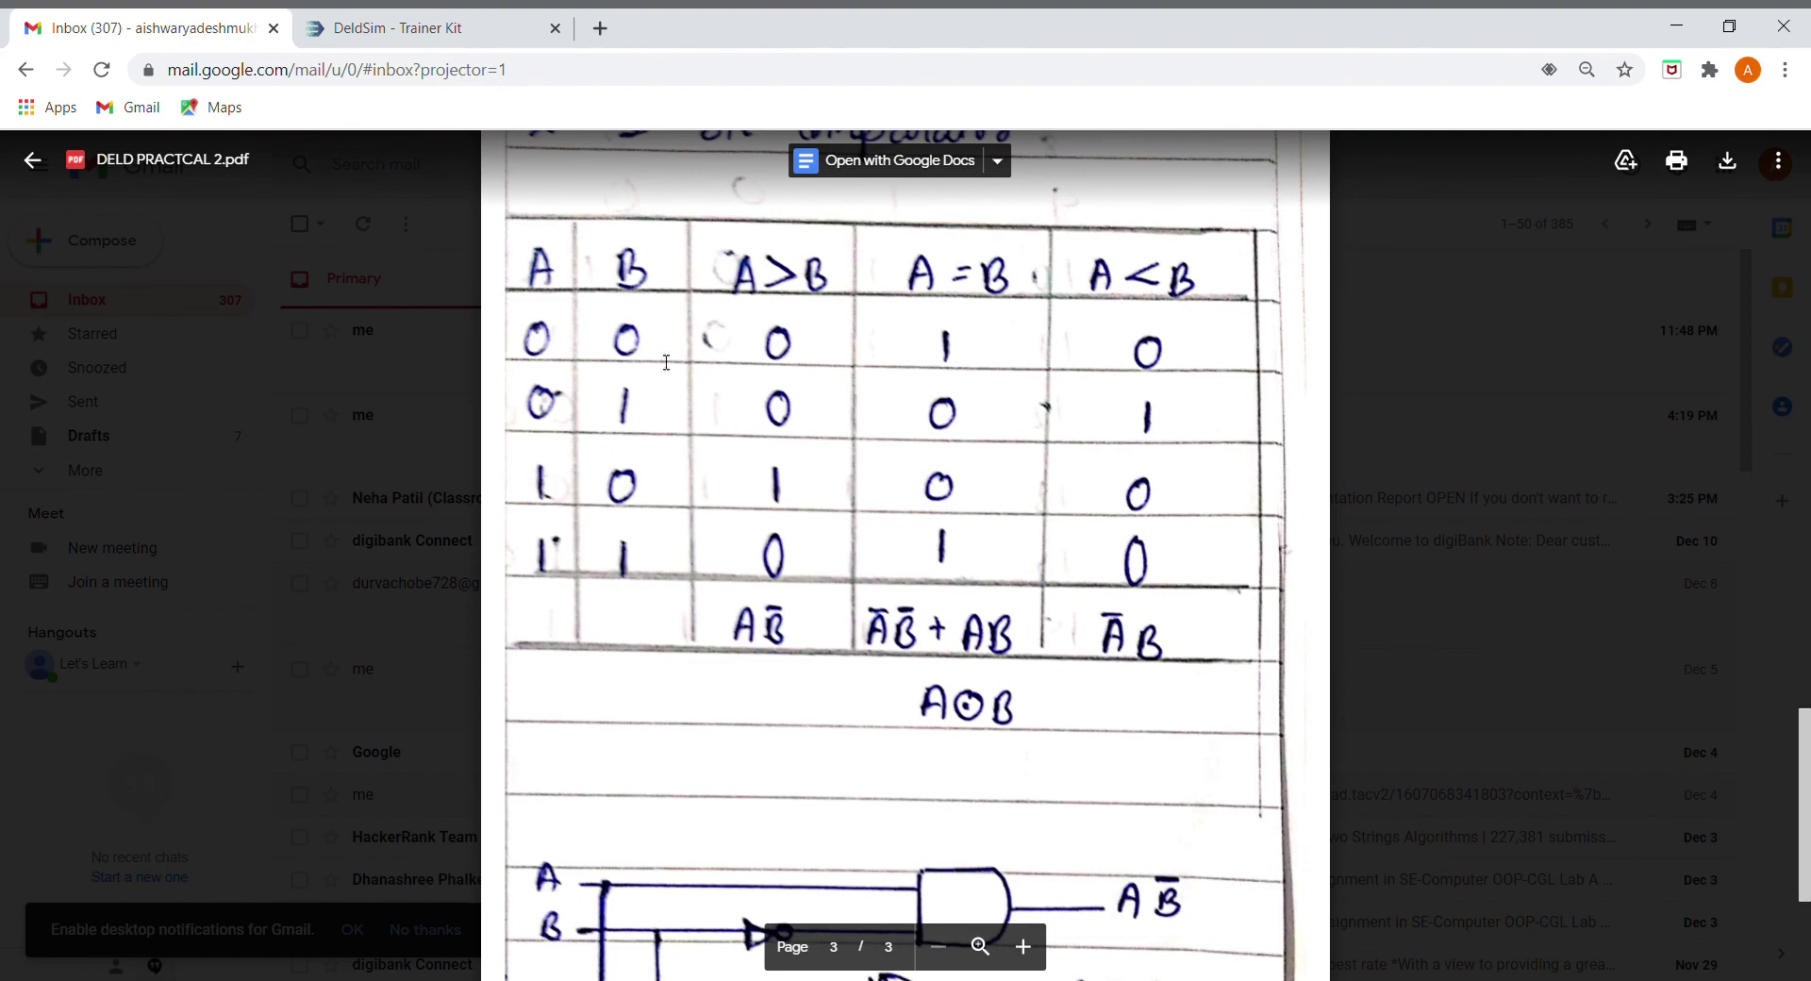
Switch on power to the trainer kit
left_click(417, 35)
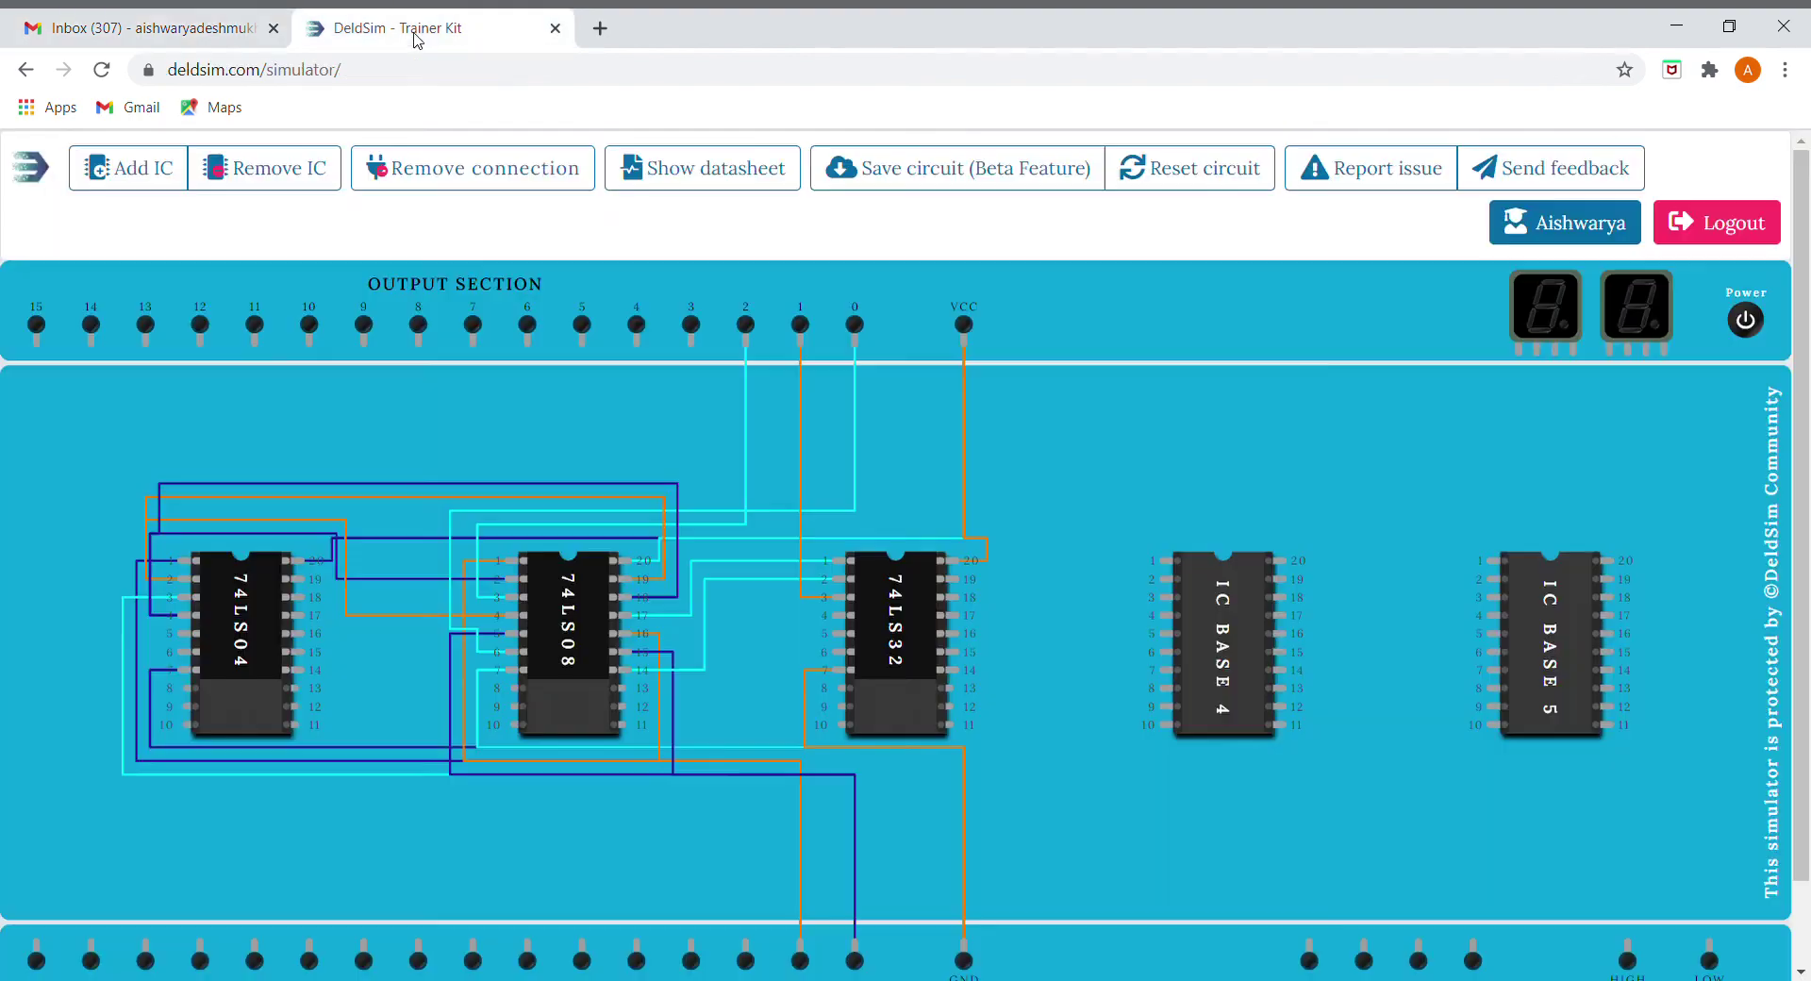
left_click(1745, 321)
scroll(1311, 760, "down", 1)
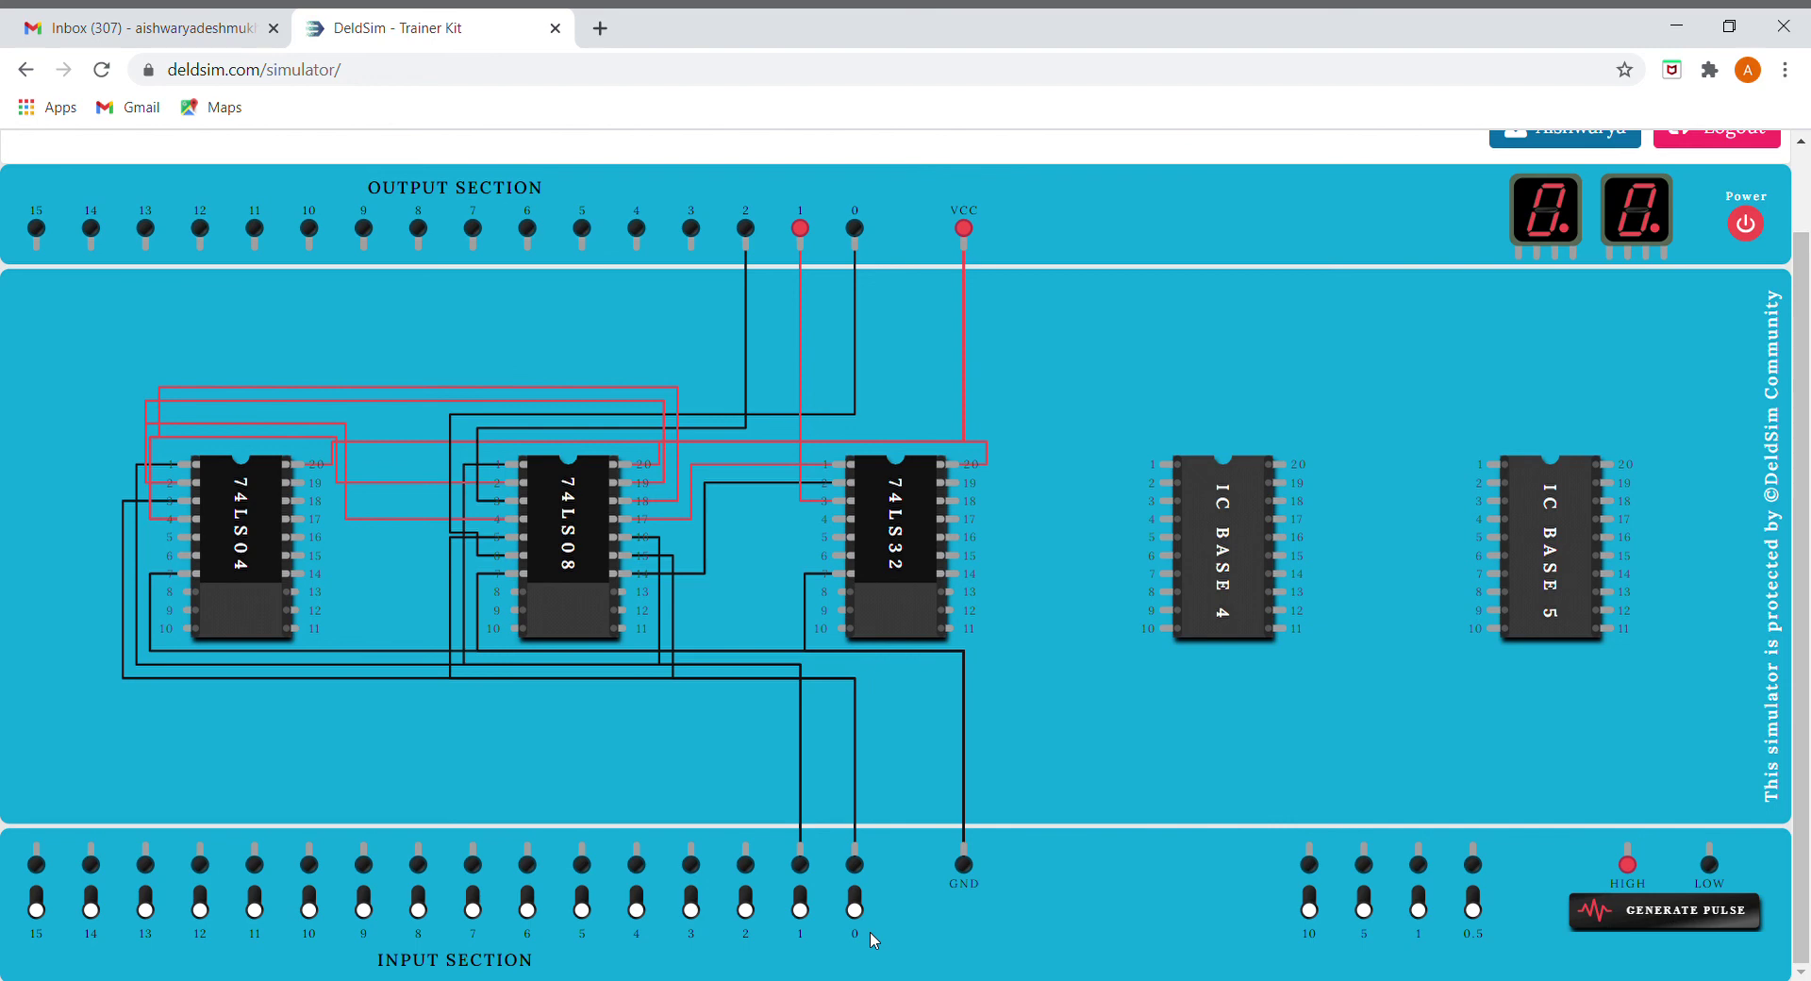
Toggle inputs 0 and 1 through their combinations and compare output LEDs with the truth table
left_click(857, 907)
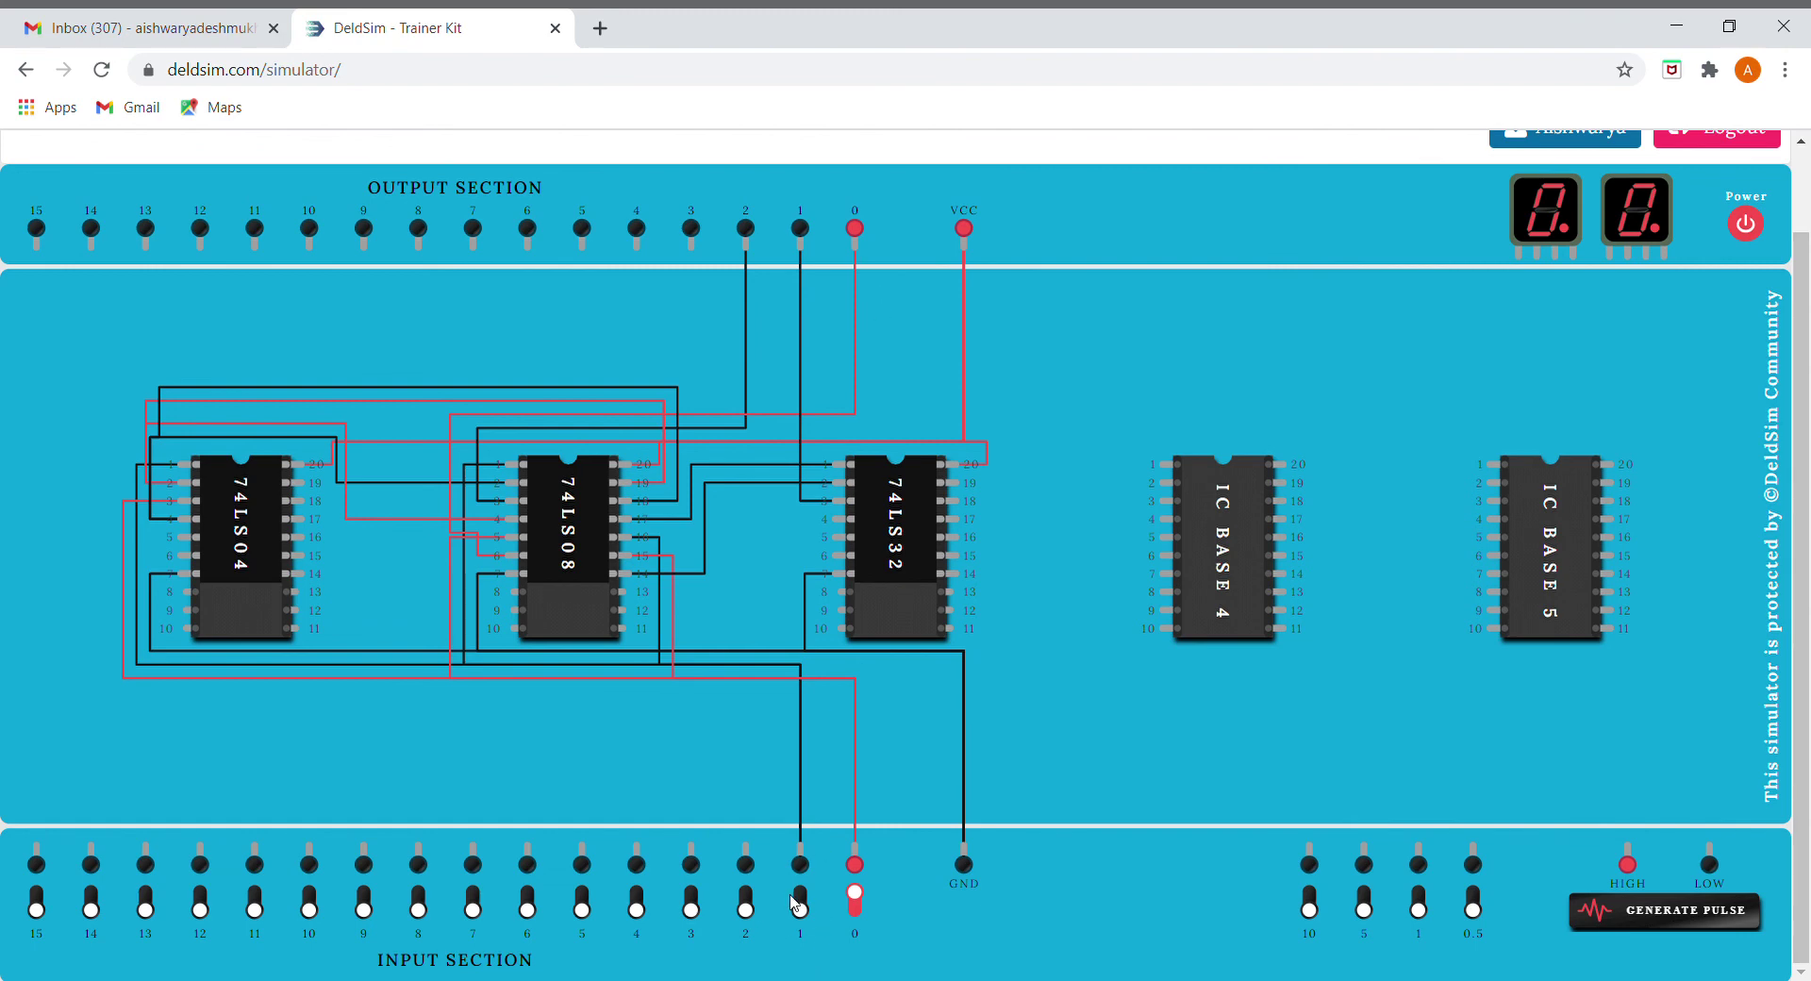
left_click(800, 903)
left_click(856, 904)
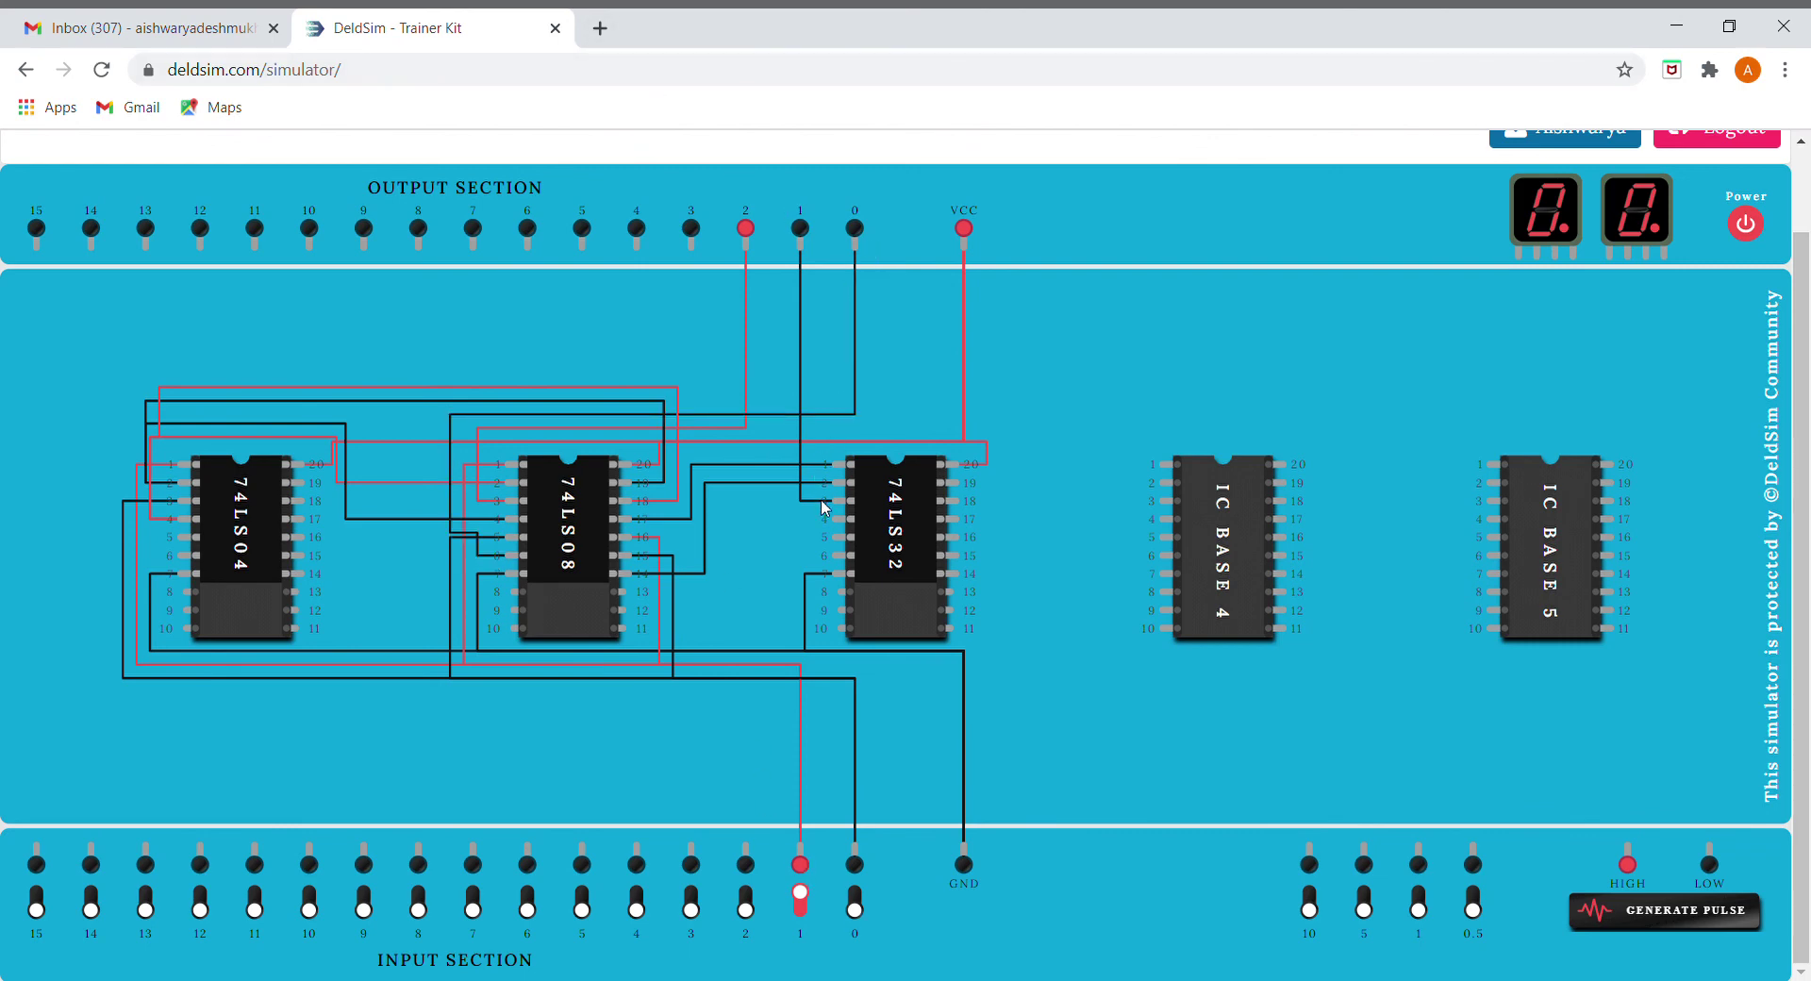
left_click(859, 903)
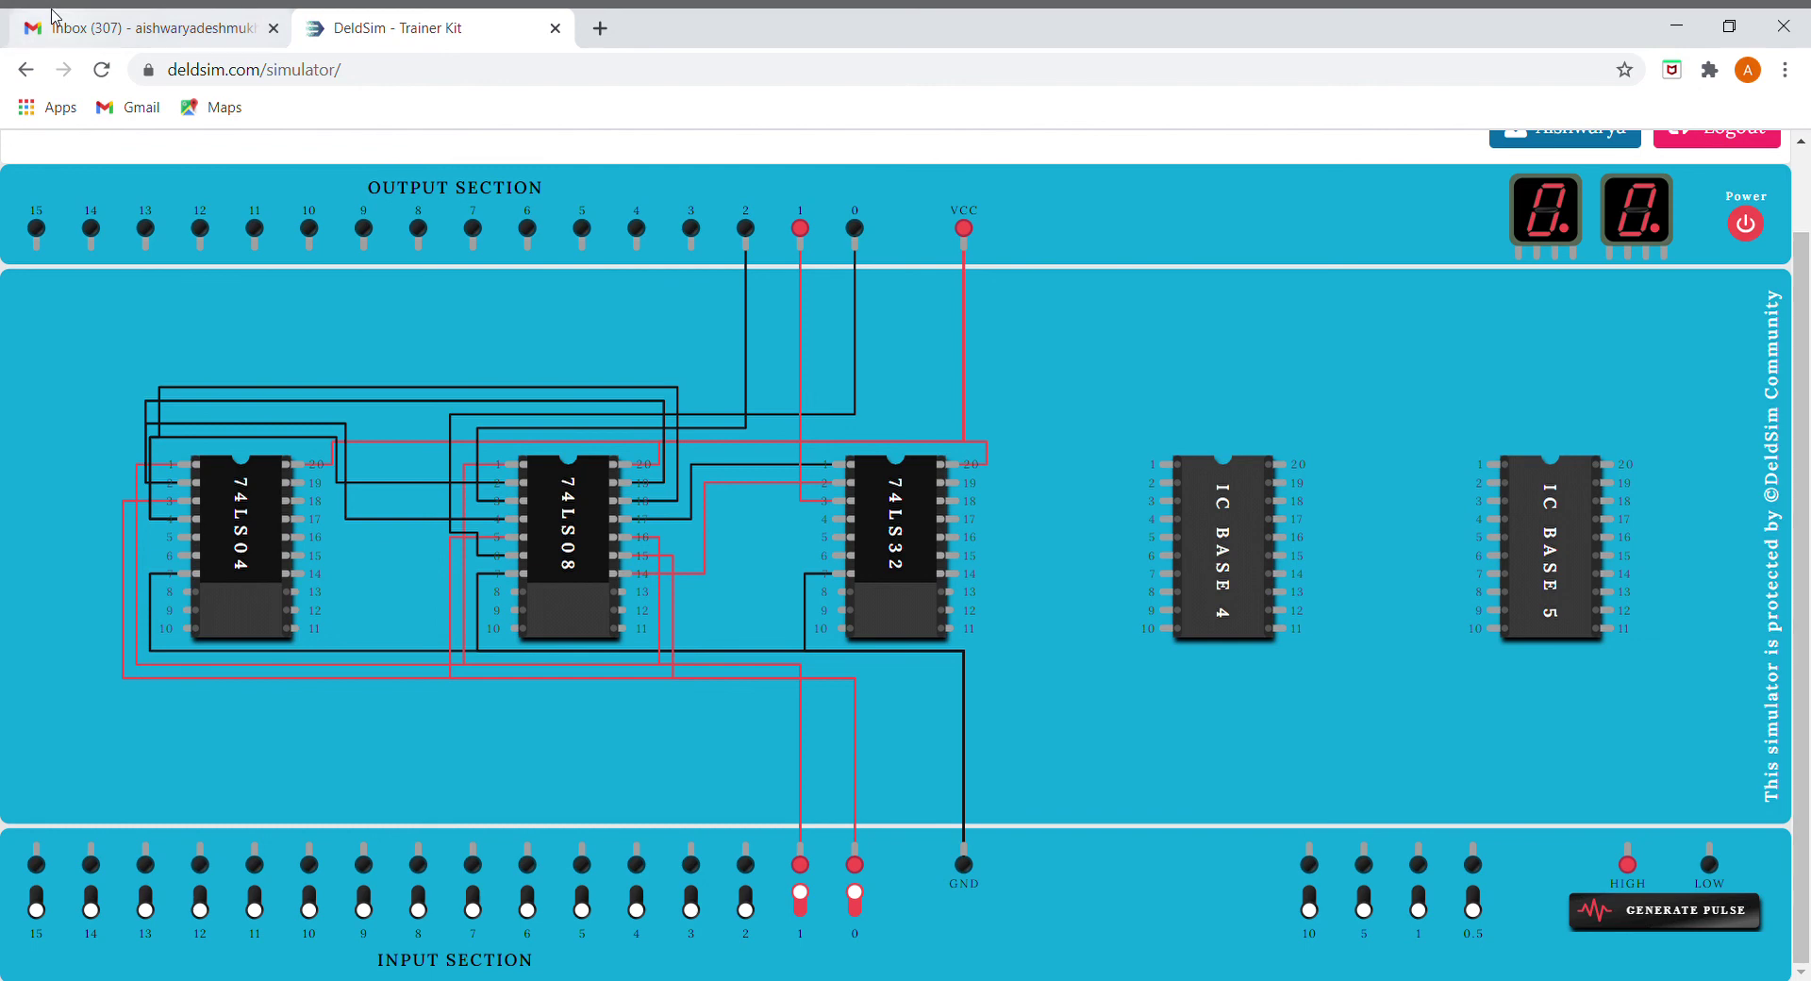
left_click(54, 17)
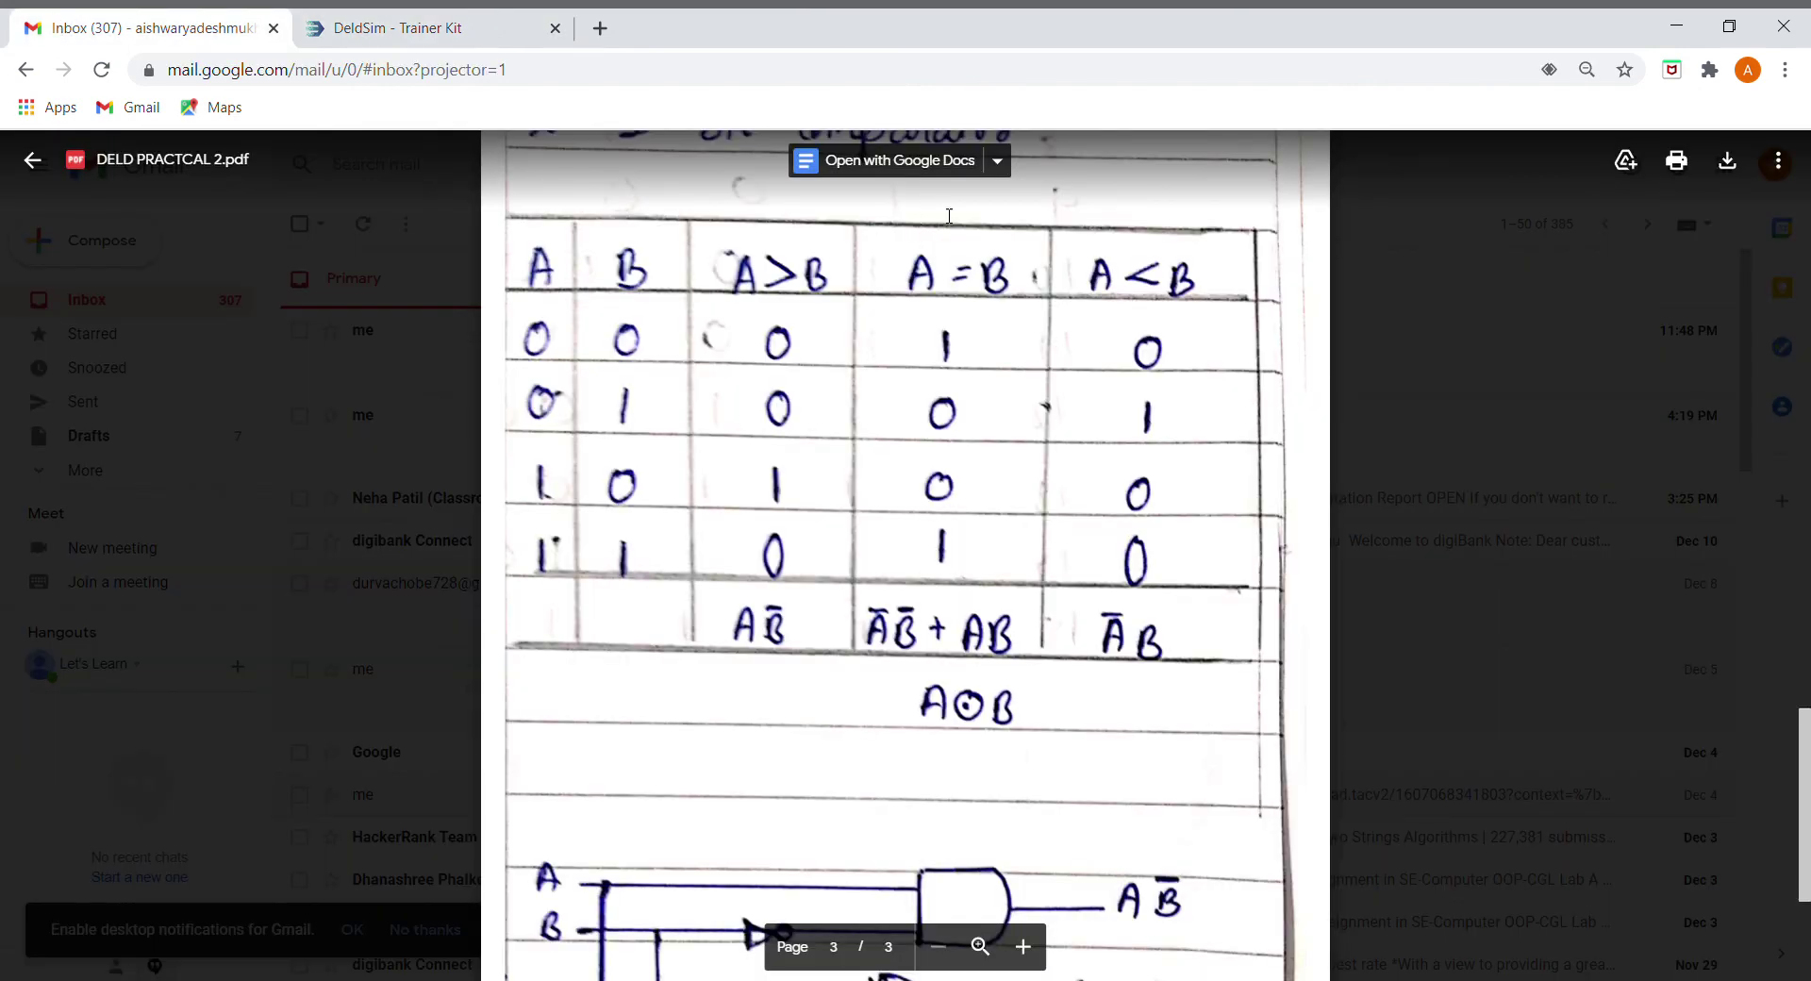
left_click(490, 23)
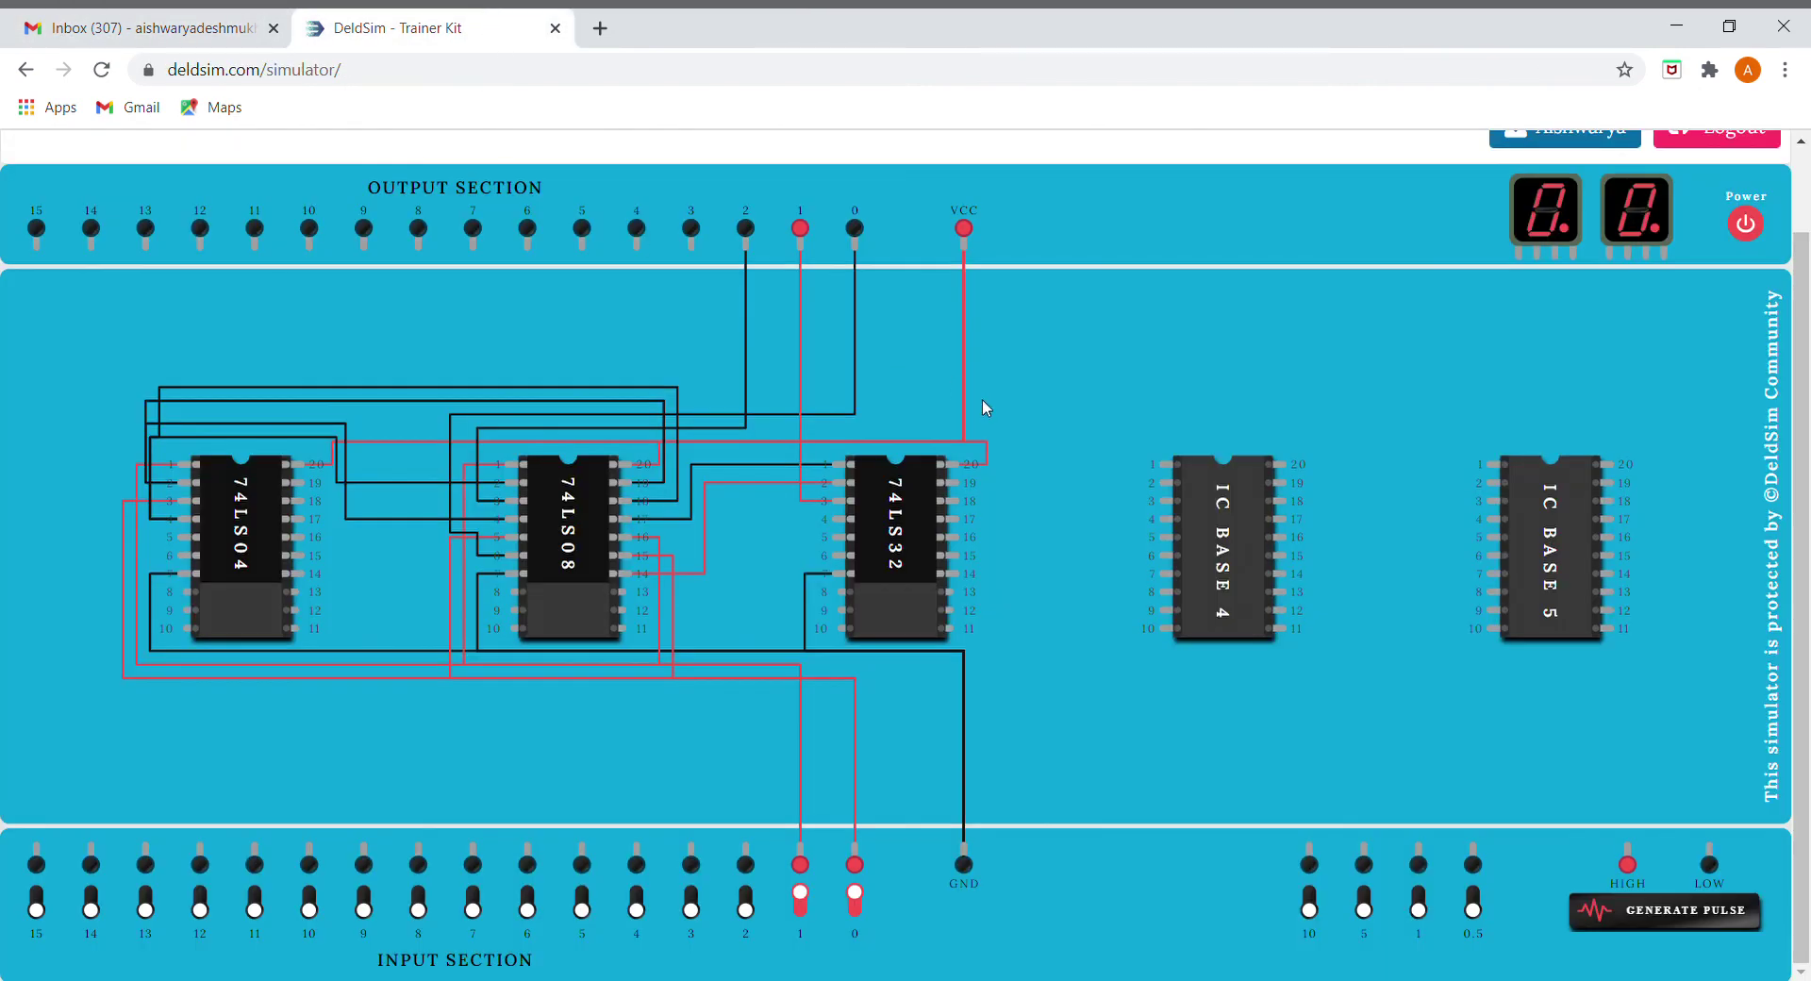